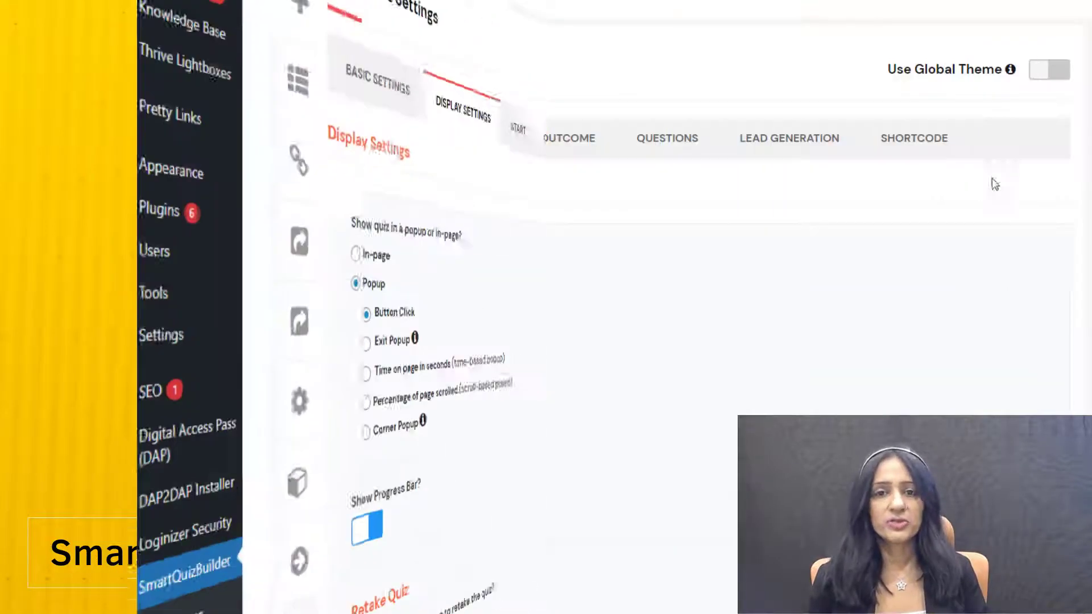
Step: Make the quiz an exit popup on /how-to-increase-your-quiz-engagement, /this-one-quiz-strategy-will-help-increase-your-sales and /segment-prospects-based-on-outcome-using-a-quiz-funnel
scroll(546, 307, down, 2)
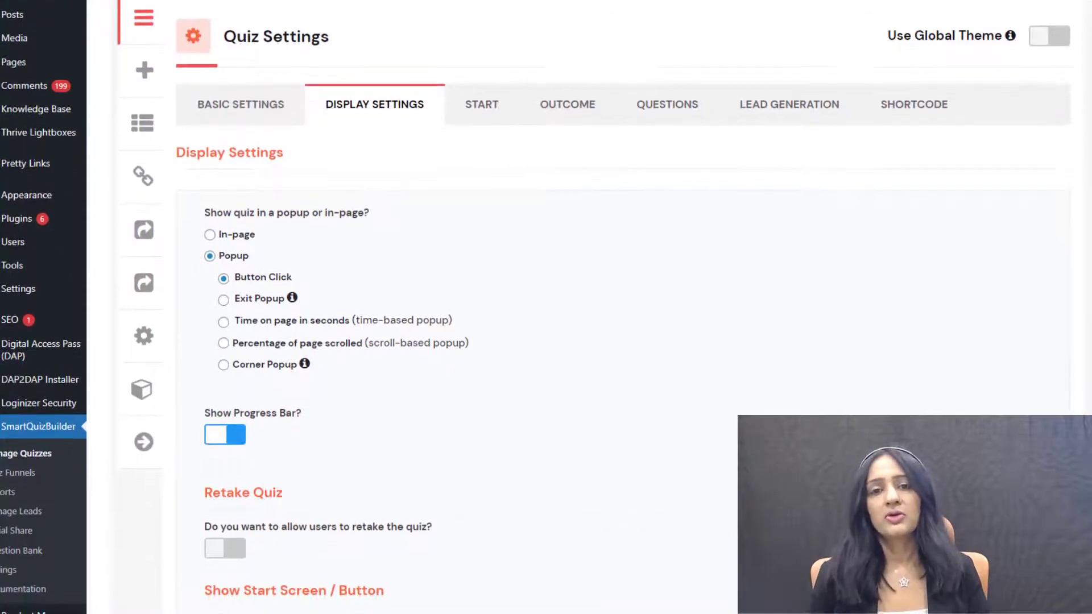
scroll(317, 126, down, 2)
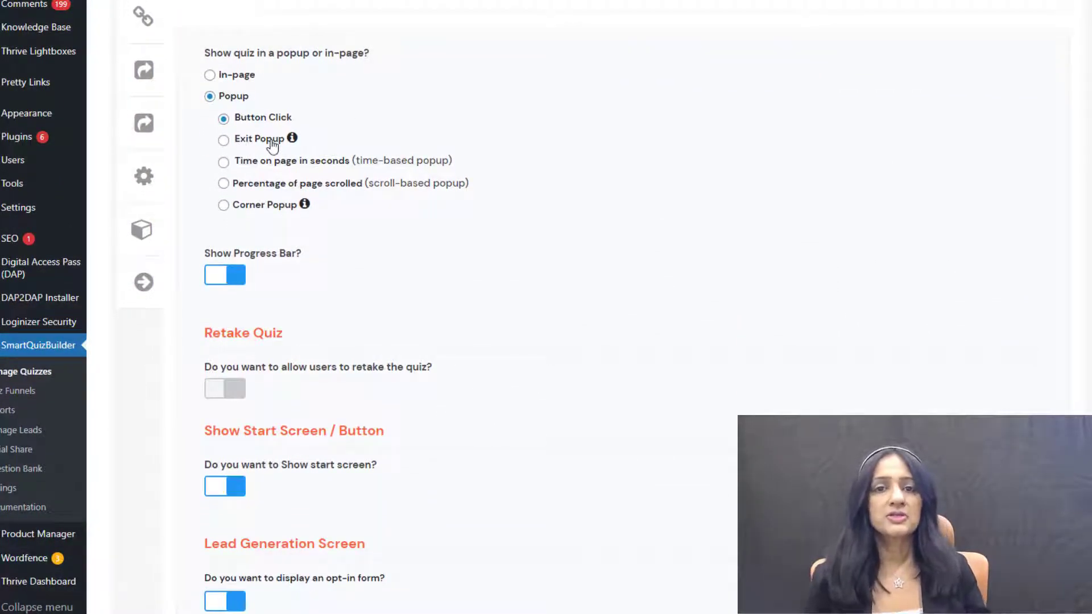
click(223, 139)
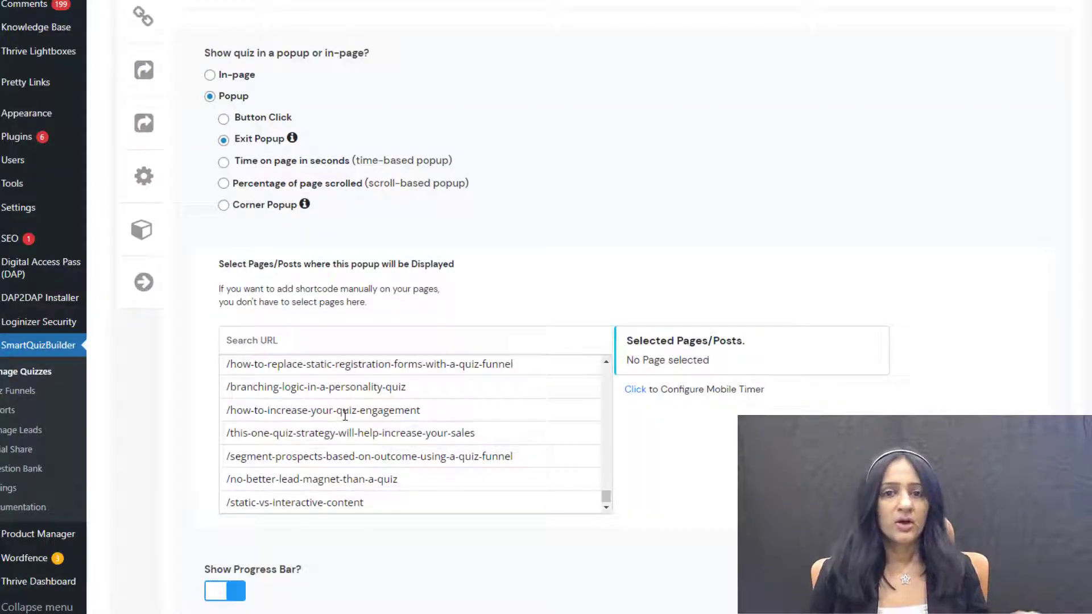
click(345, 412)
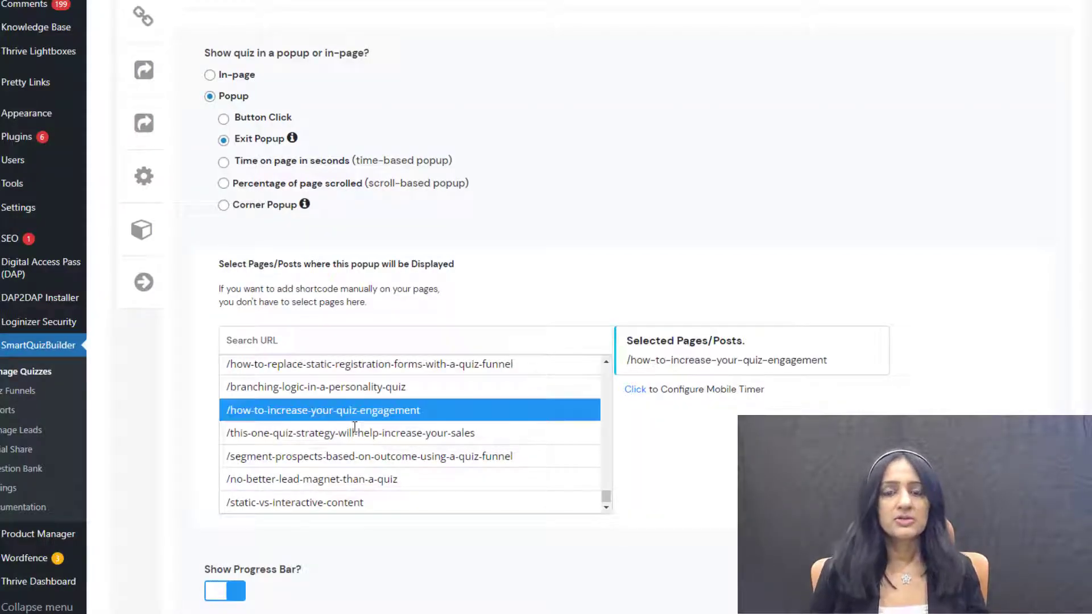
click(354, 432)
click(348, 455)
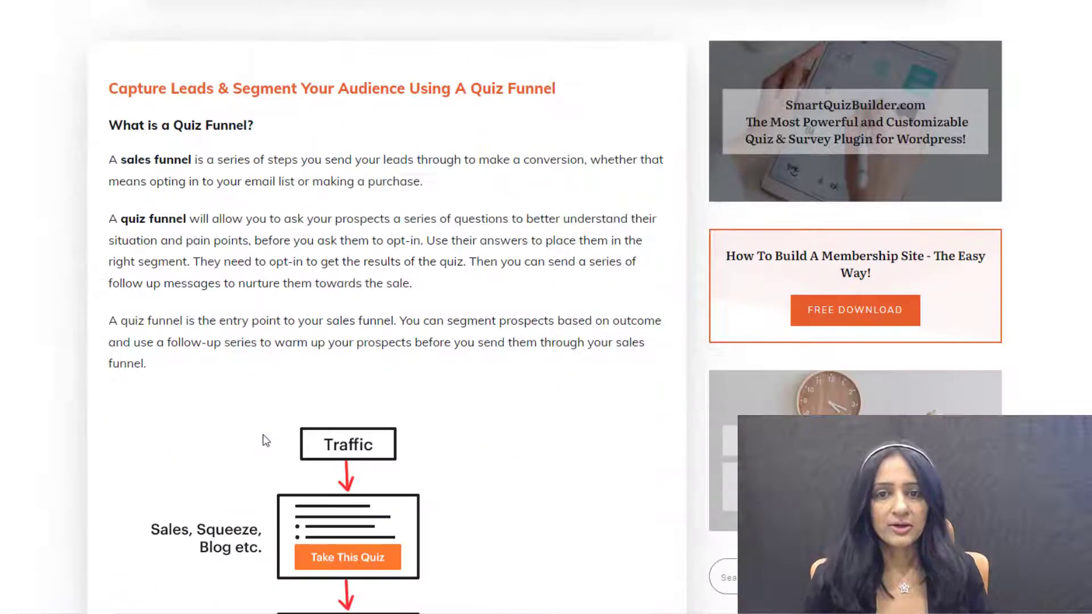
Step: Try out the exit popup quiz on the quiz funnel blog post, answering Google for how you heard about us
scroll(263, 424, down, 4)
scroll(263, 423, down, 15)
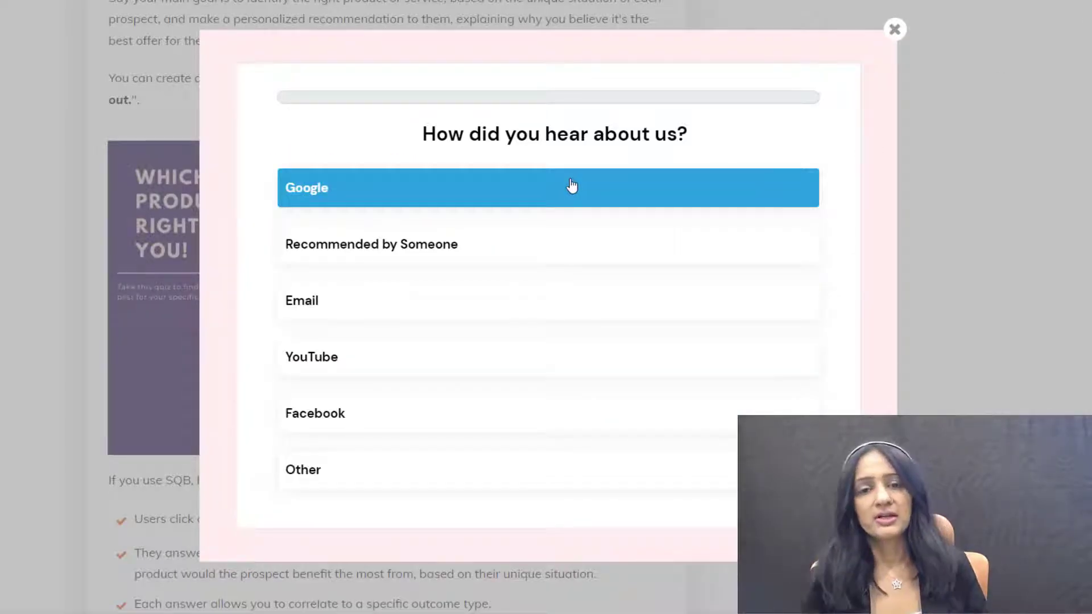
click(571, 187)
click(540, 224)
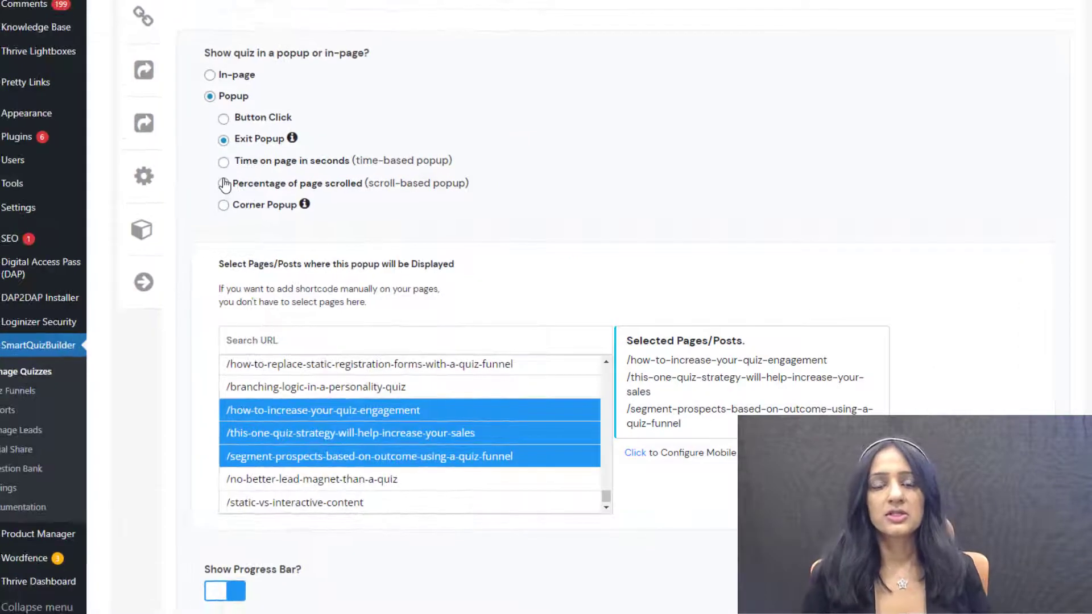
Step: Change the popup trigger to percentage of page scrolled at 75% for the /this-one-quiz-strategy-will-help-increase-your-sales page
click(223, 183)
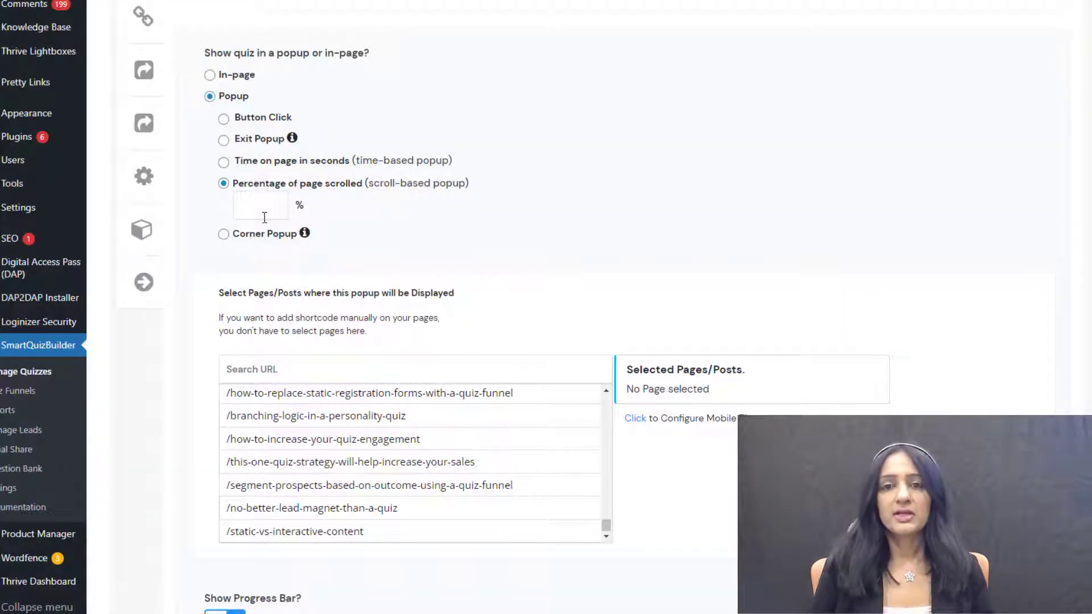
click(265, 207)
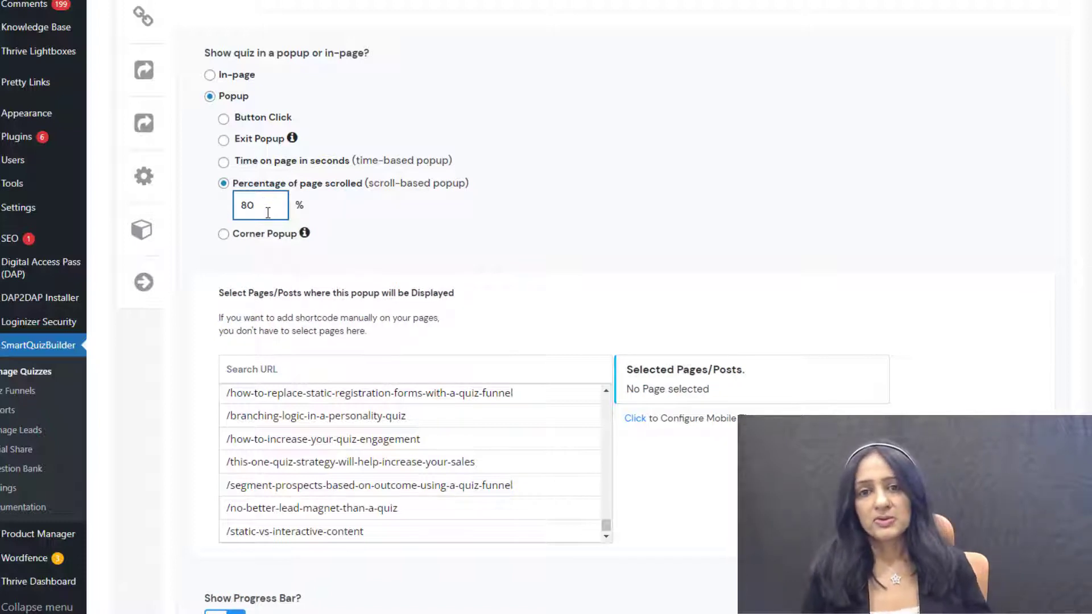
drag(239, 206, 278, 207)
click(419, 251)
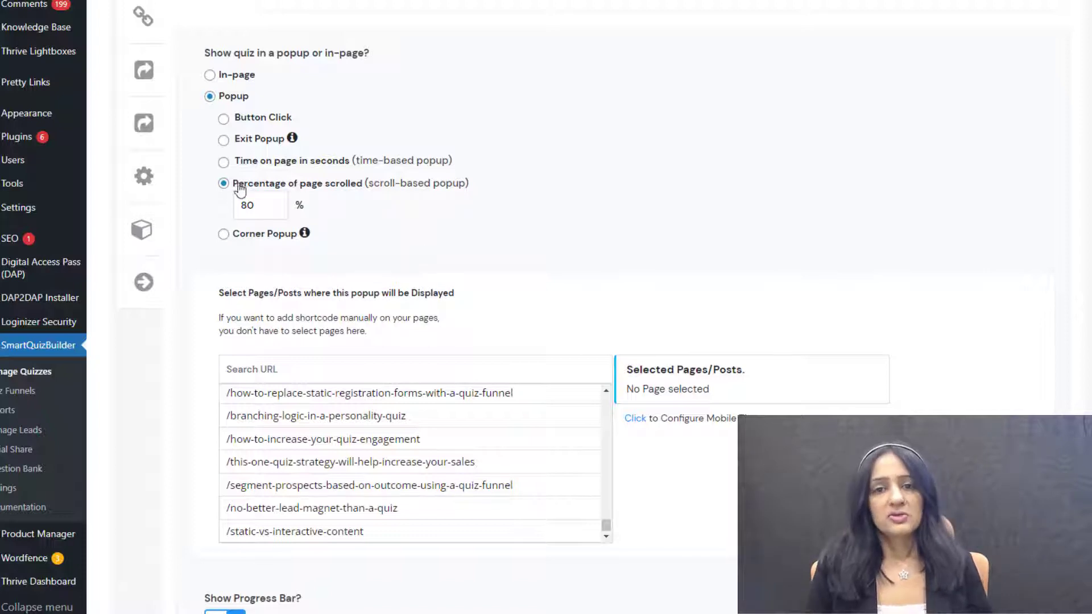
drag(256, 203, 238, 202)
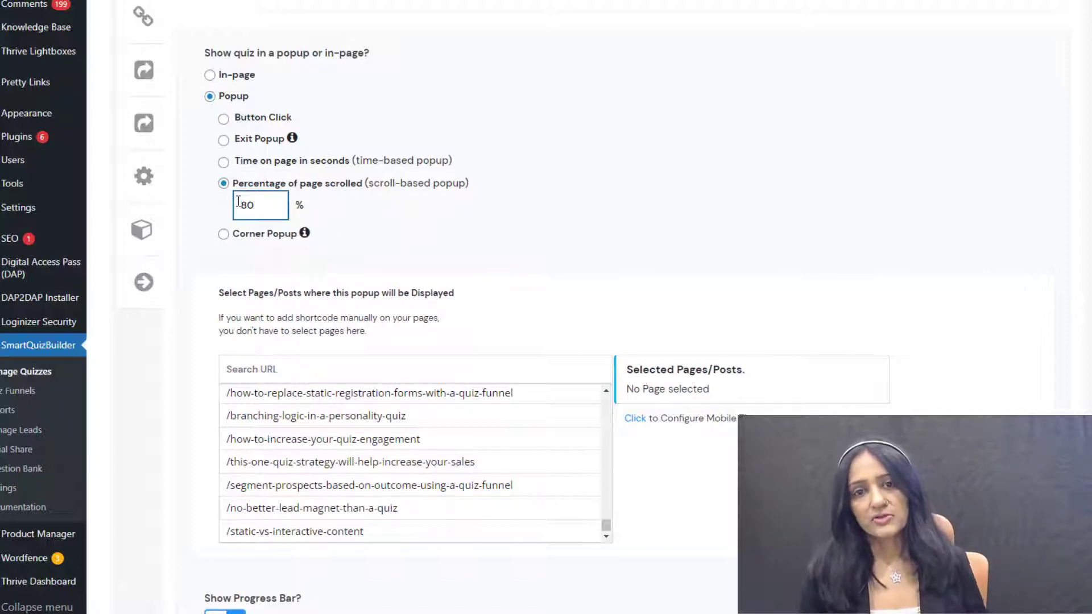
text(70)
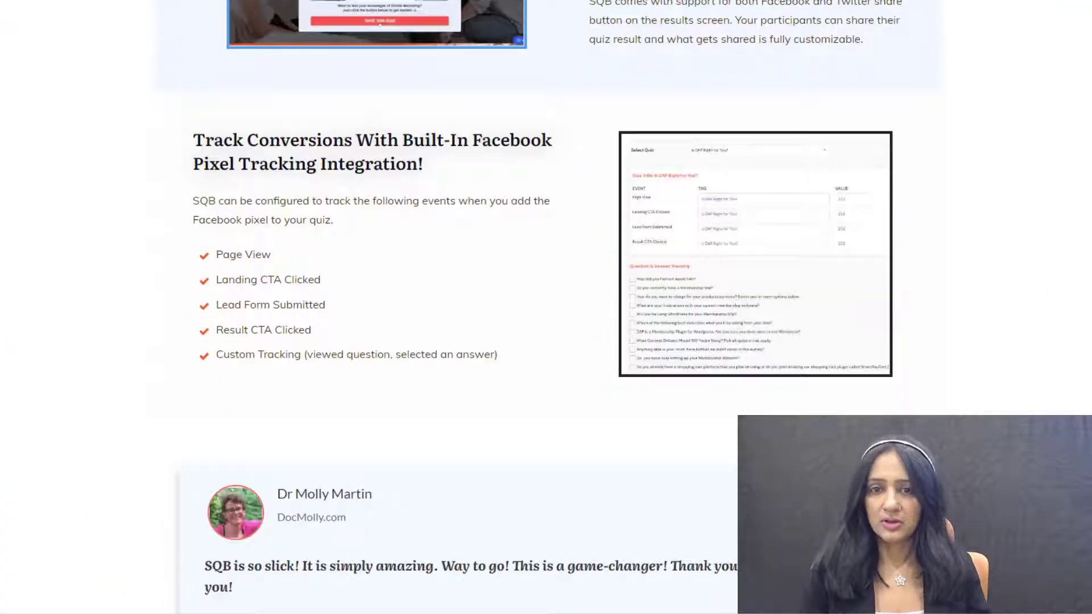
scroll(546, 307, down, 15)
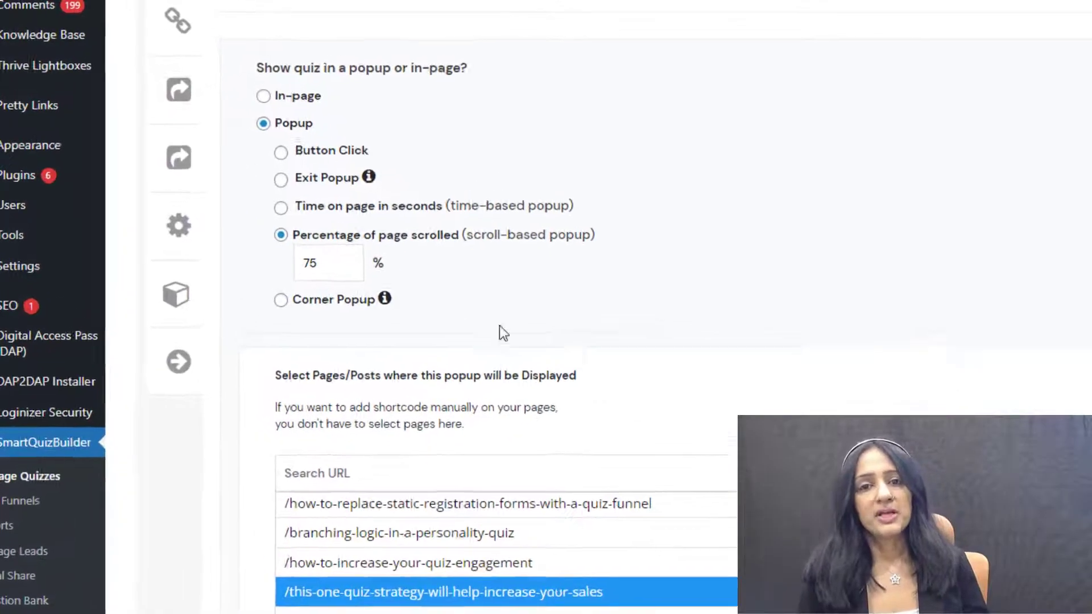
Step: Change the popup trigger to 10 seconds on page for /branching-logic-in-a-personality-quiz and /how-to-increase-your-quiz-engagement
click(321, 237)
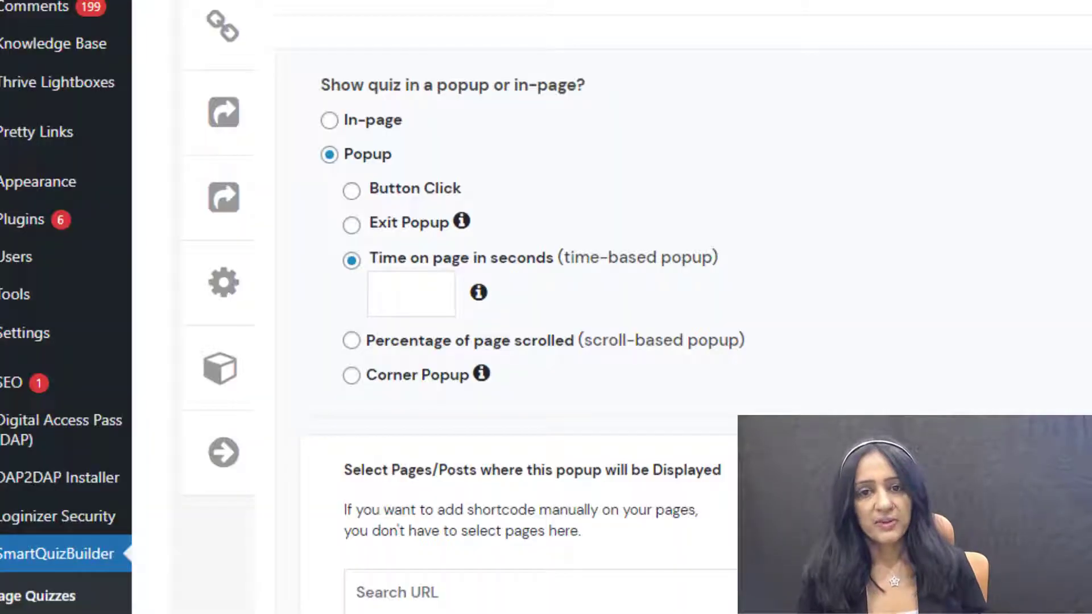
click(402, 300)
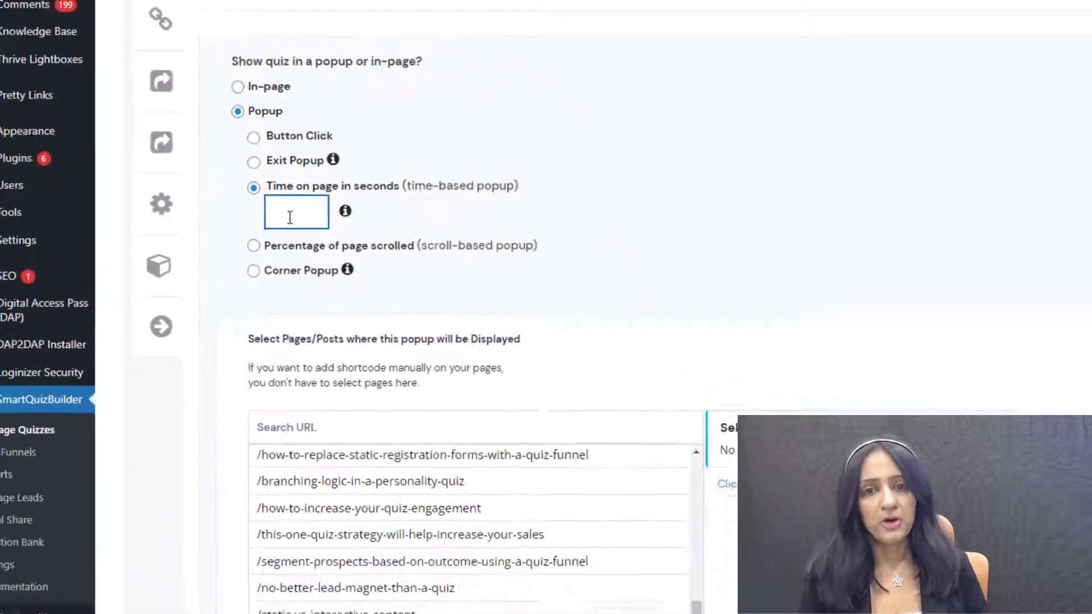
text(10)
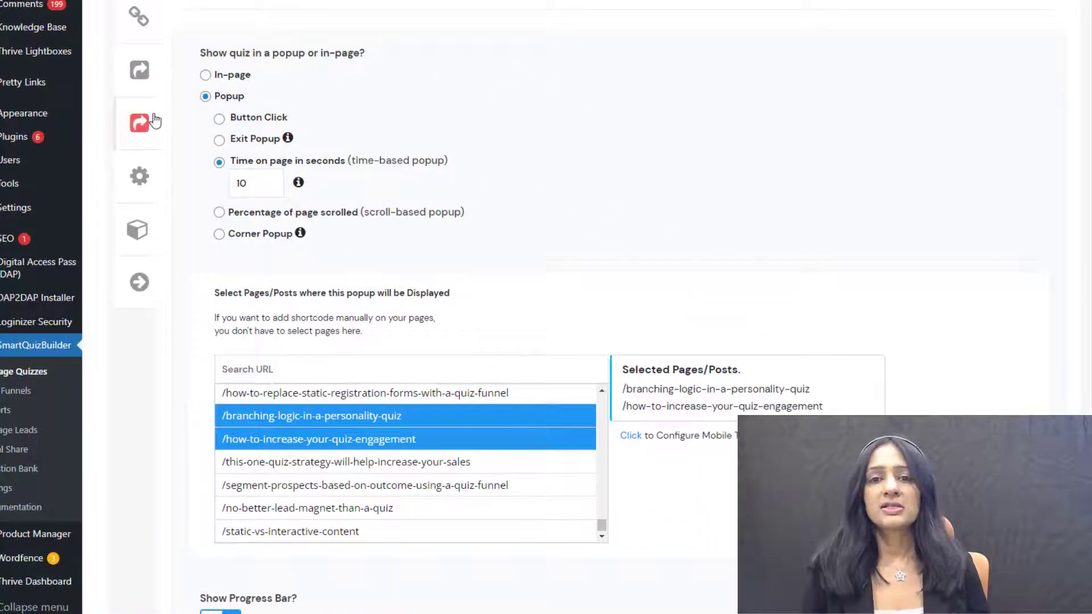
Step: Set the popup trigger to Button Click, and complete the free course page's popup quiz with Google and Small List, submitting the opt-in form
click(223, 122)
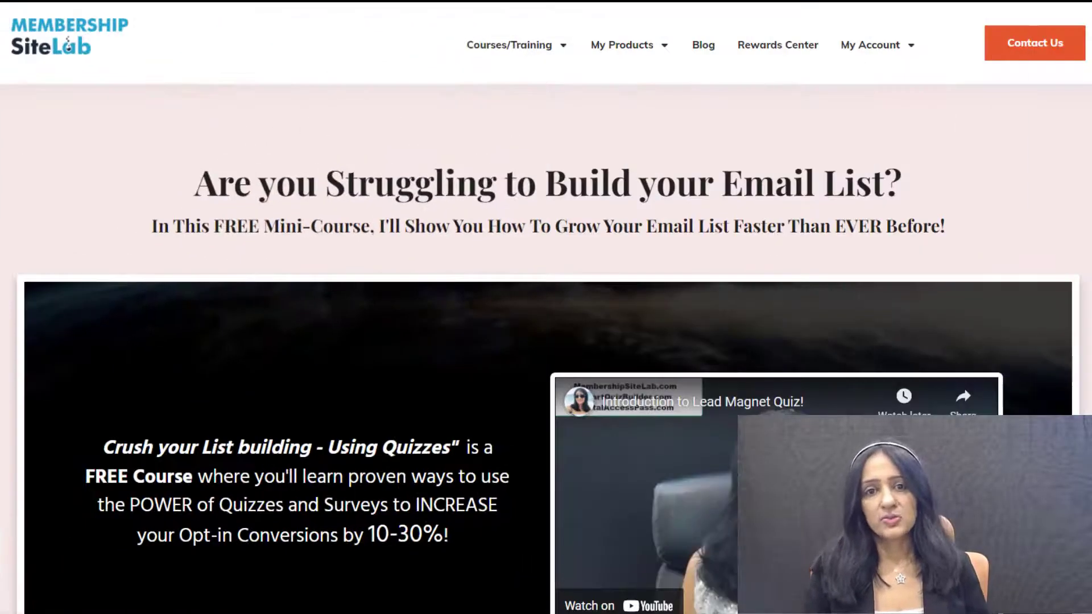
scroll(545, 307, down, 8)
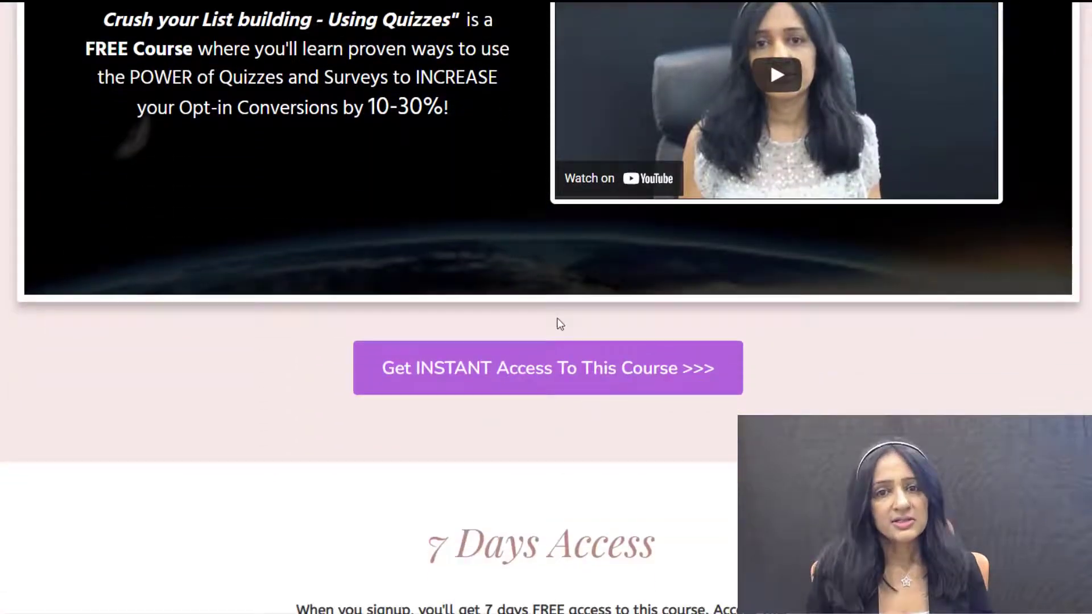
click(567, 377)
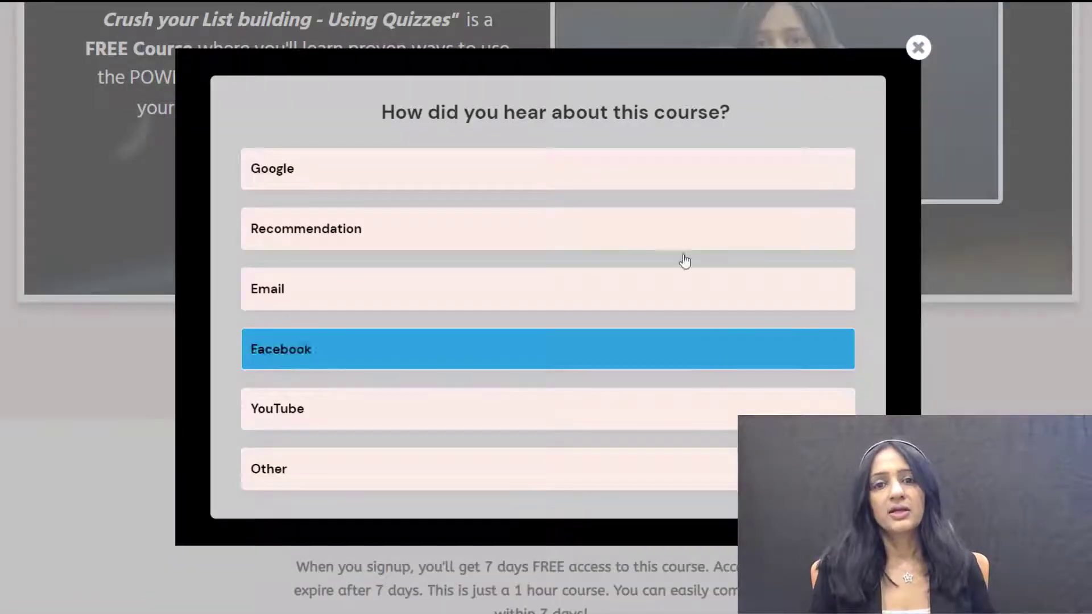
click(616, 183)
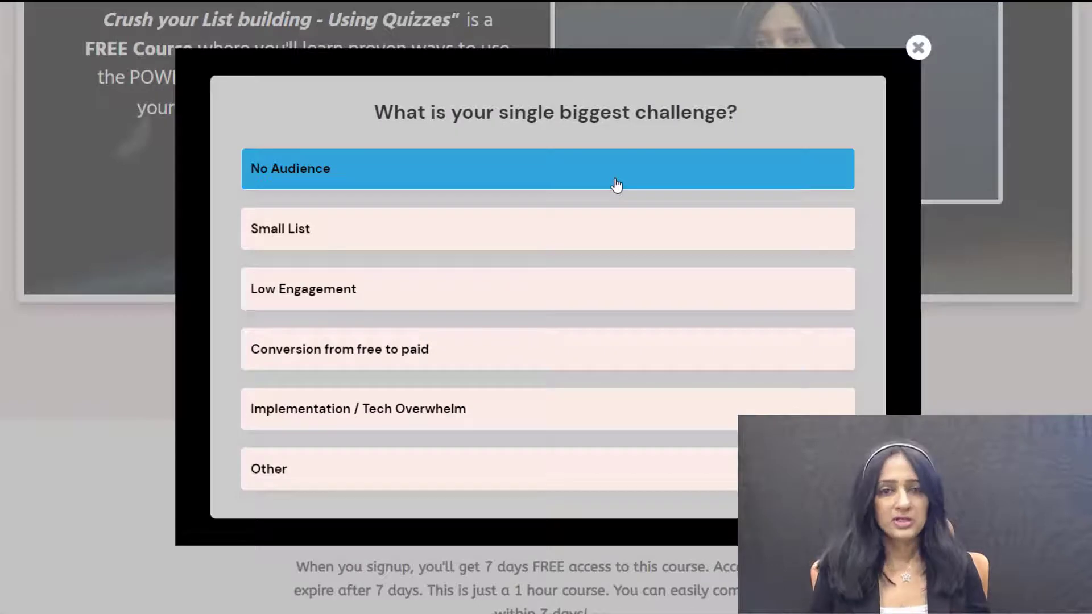
click(594, 225)
click(809, 387)
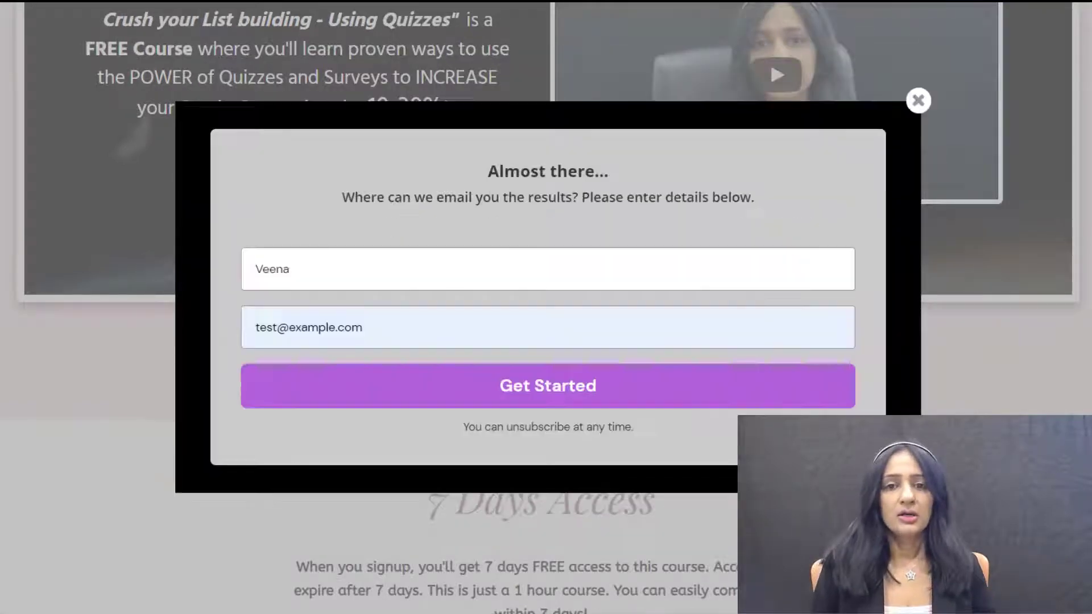
key(Return)
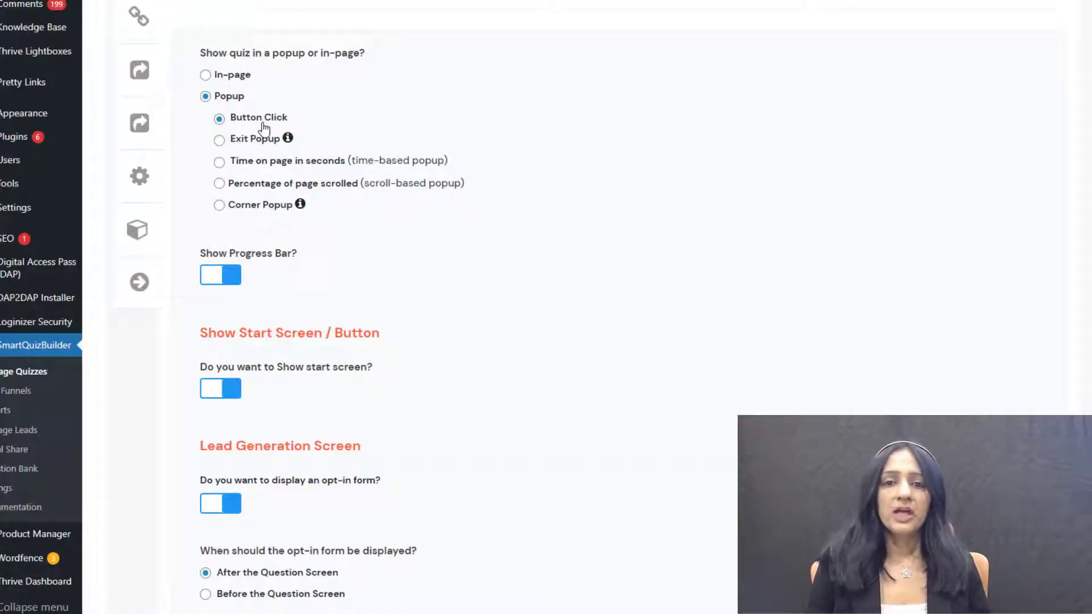
Step: Set the popup type to Corner Popup, and complete the demo page's corner survey with Yes and Referral, submitting the opt-in form
click(226, 208)
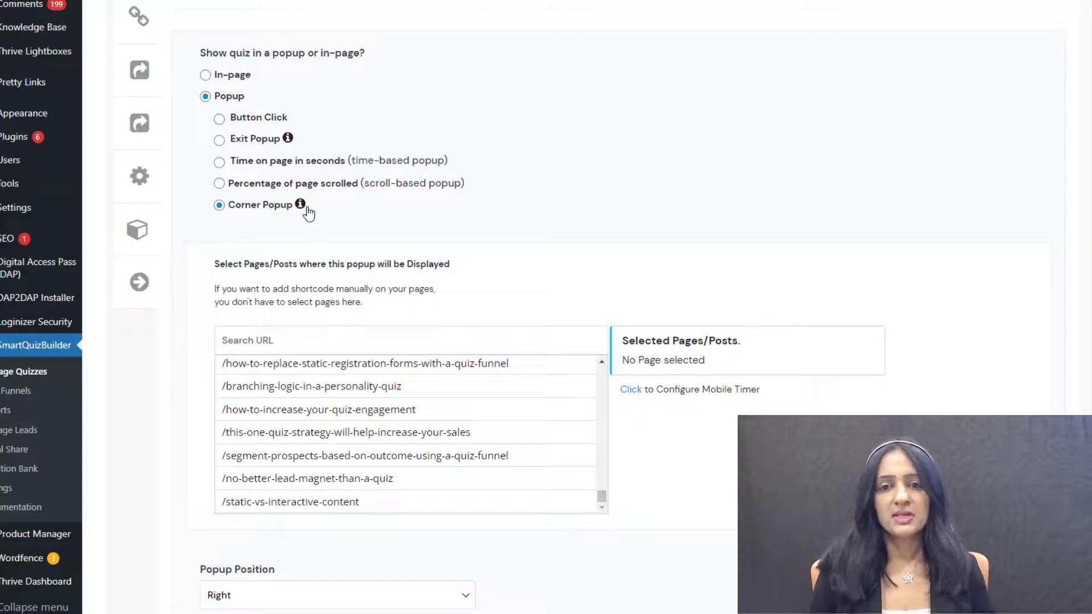
mouse_move(301, 212)
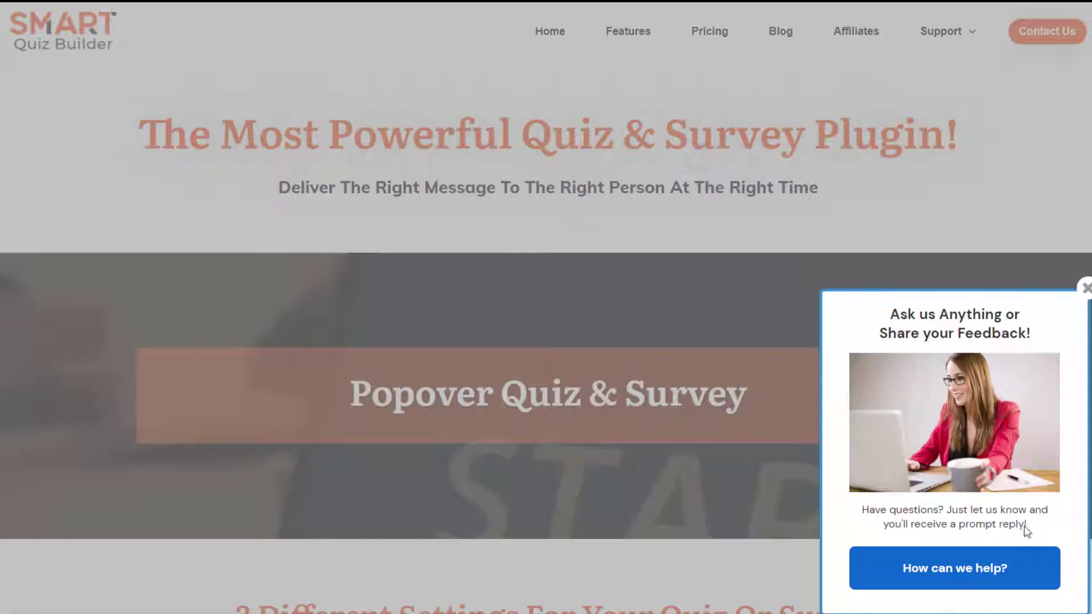
click(948, 568)
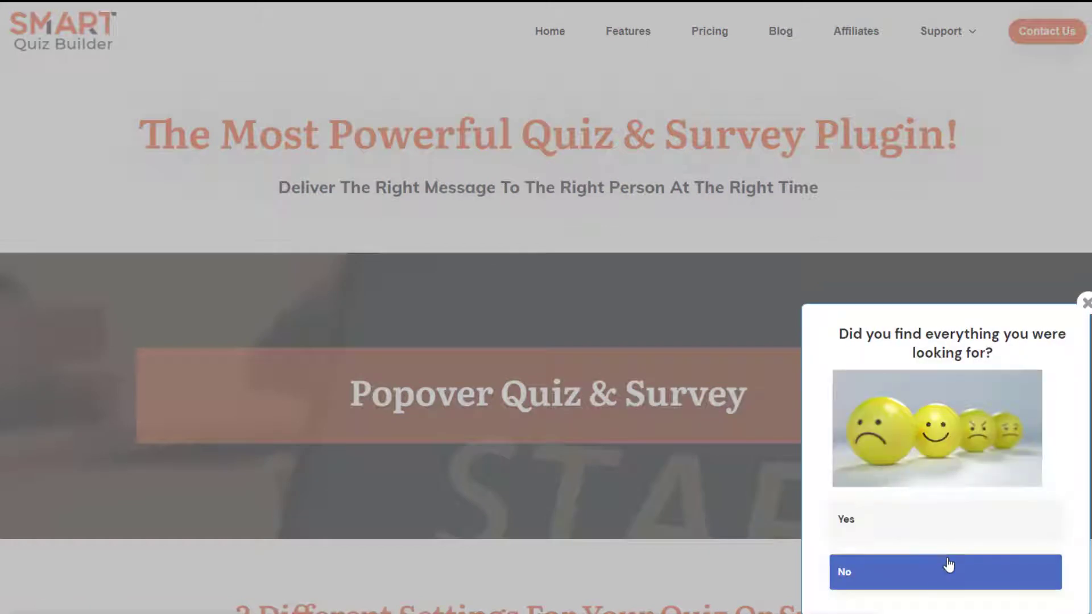
click(945, 532)
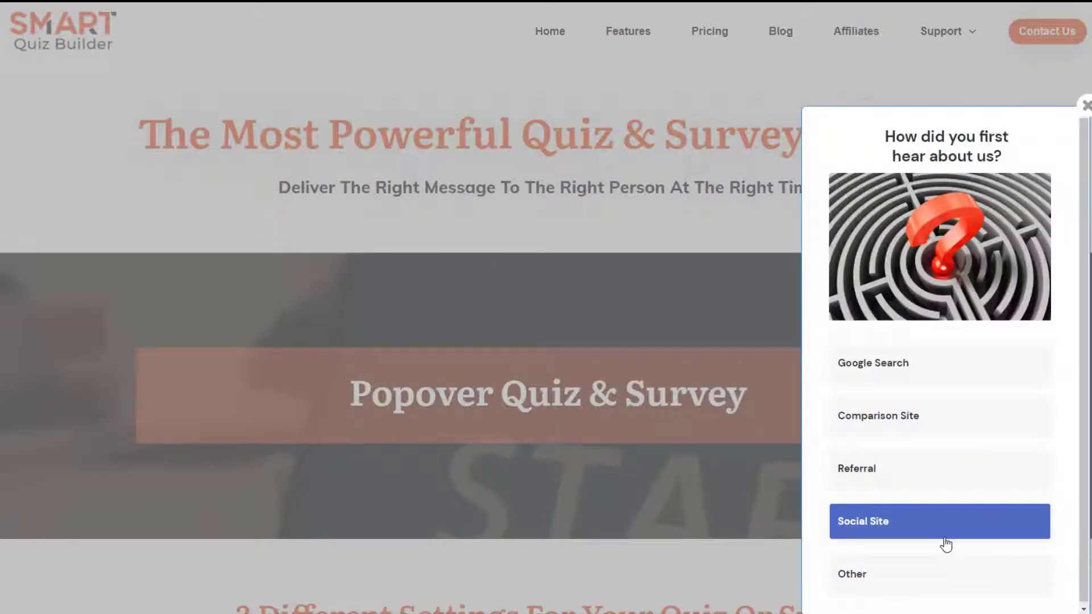
click(894, 470)
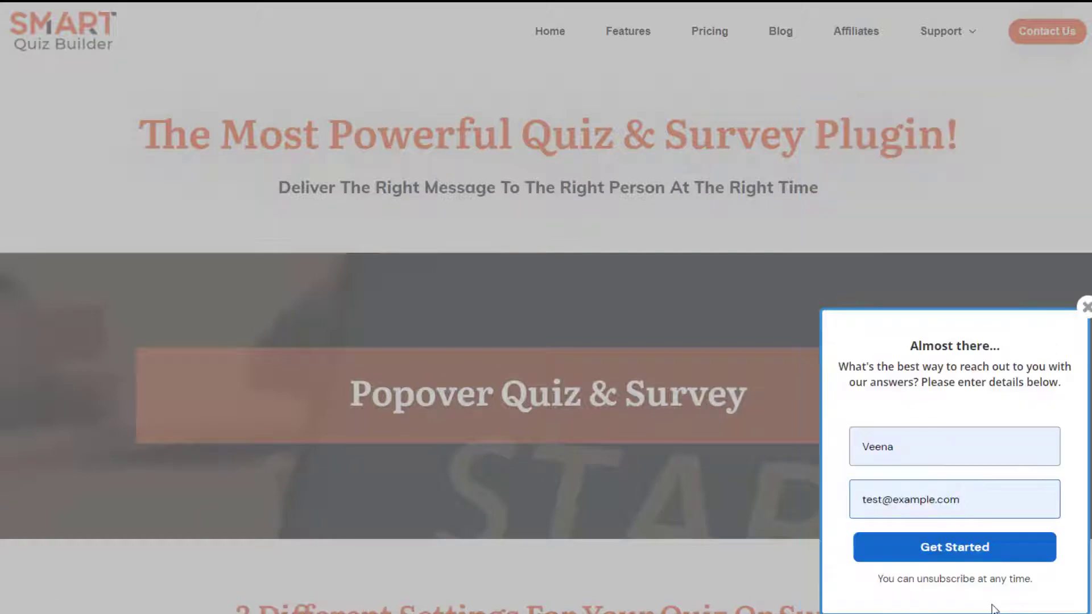
click(965, 560)
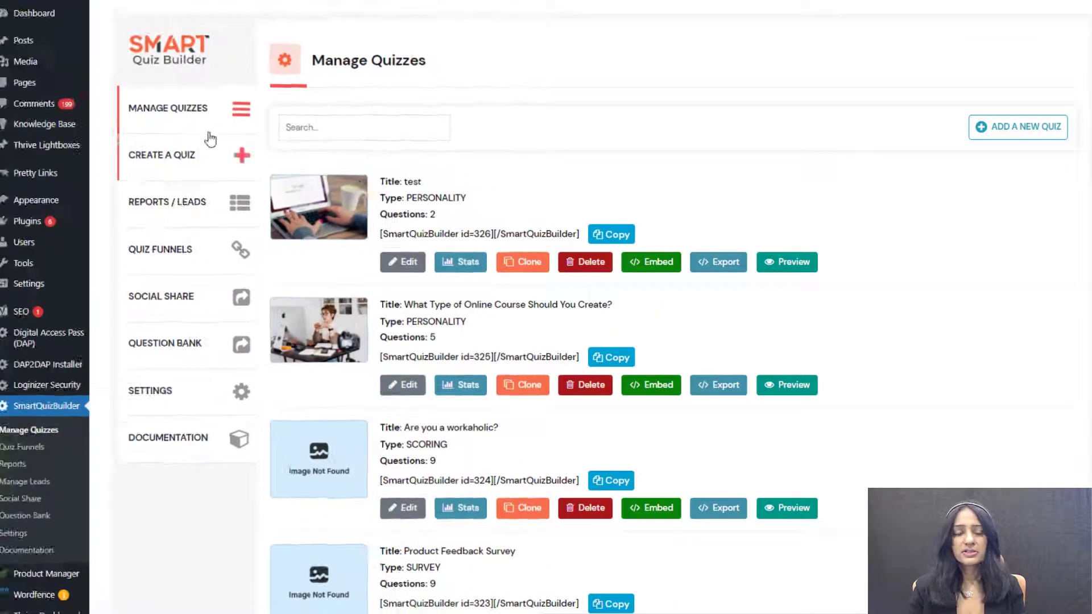
Step: Create a new quiz from scratch, entering Get INSTANT Access as both its name and its description
click(1019, 128)
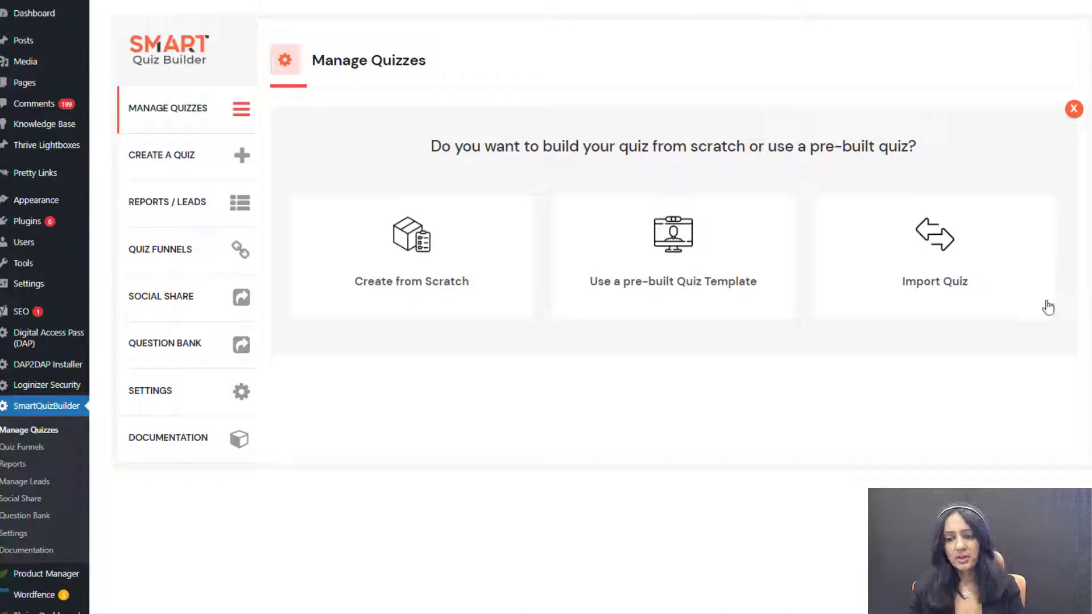
click(391, 259)
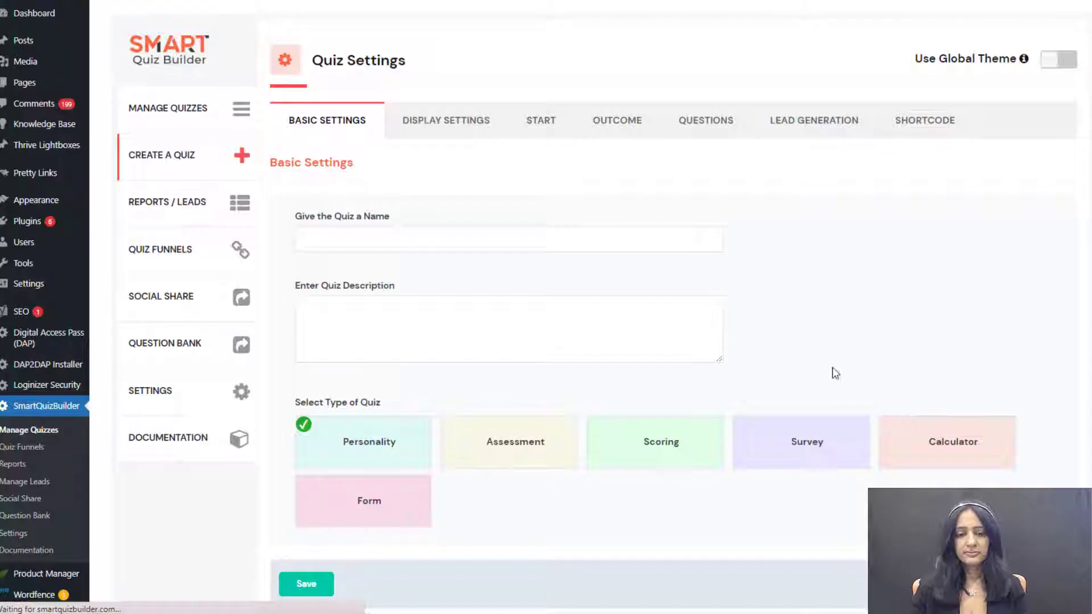
click(373, 245)
text(Get INSTANT Access)
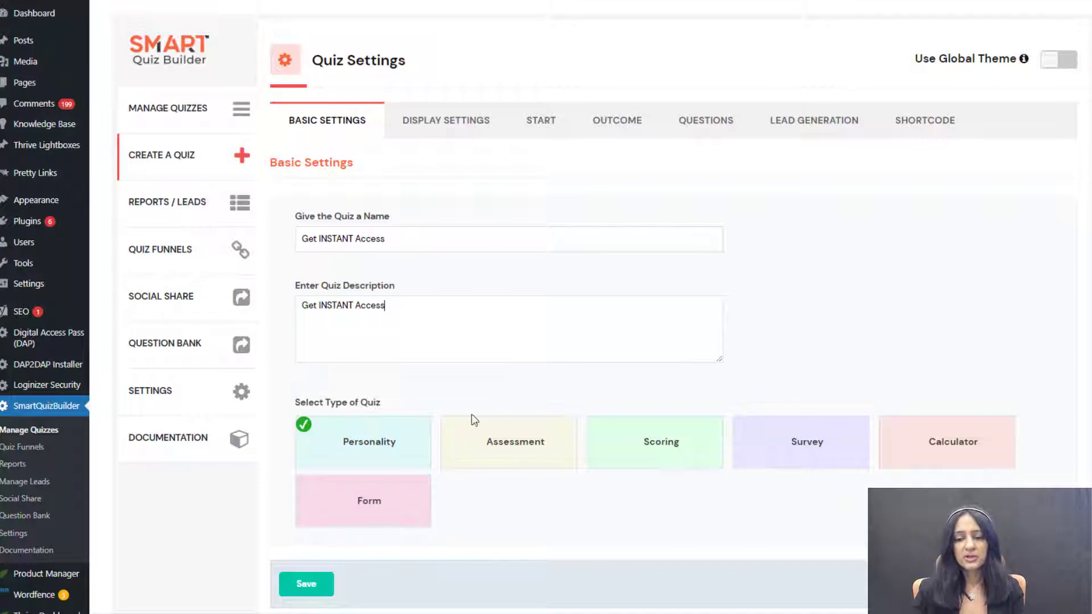
Step: Set the new quiz's display settings to a popup triggered by Button Click
click(461, 129)
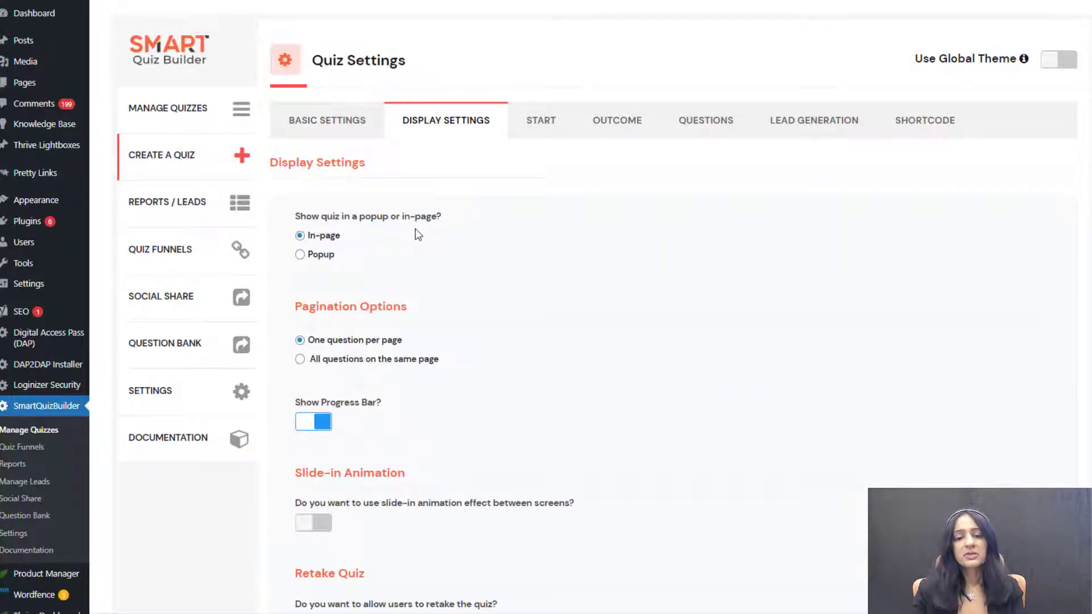
click(322, 257)
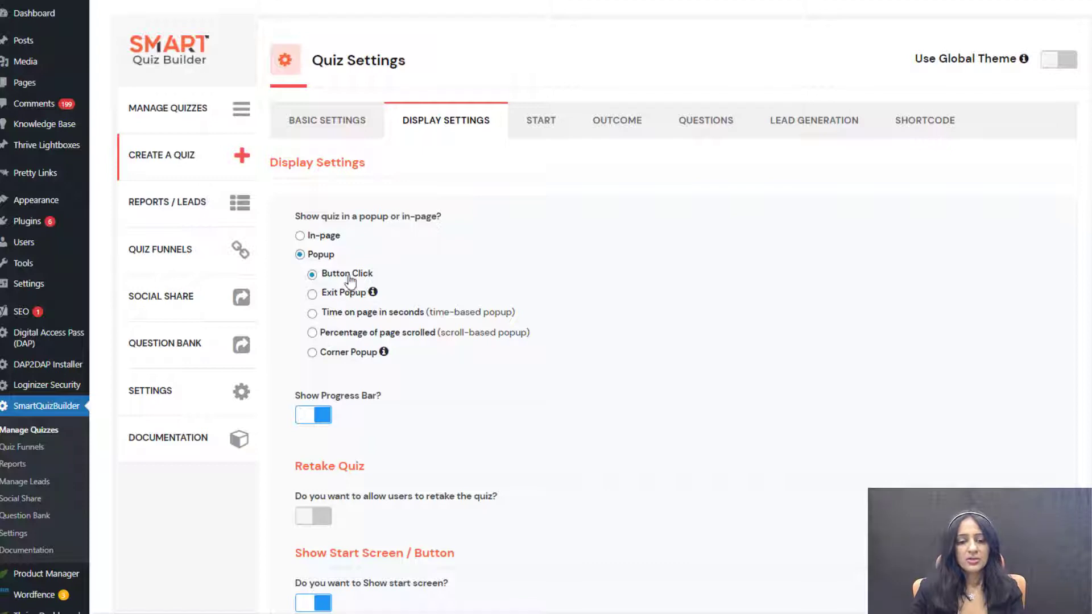
scroll(443, 162, down, 7)
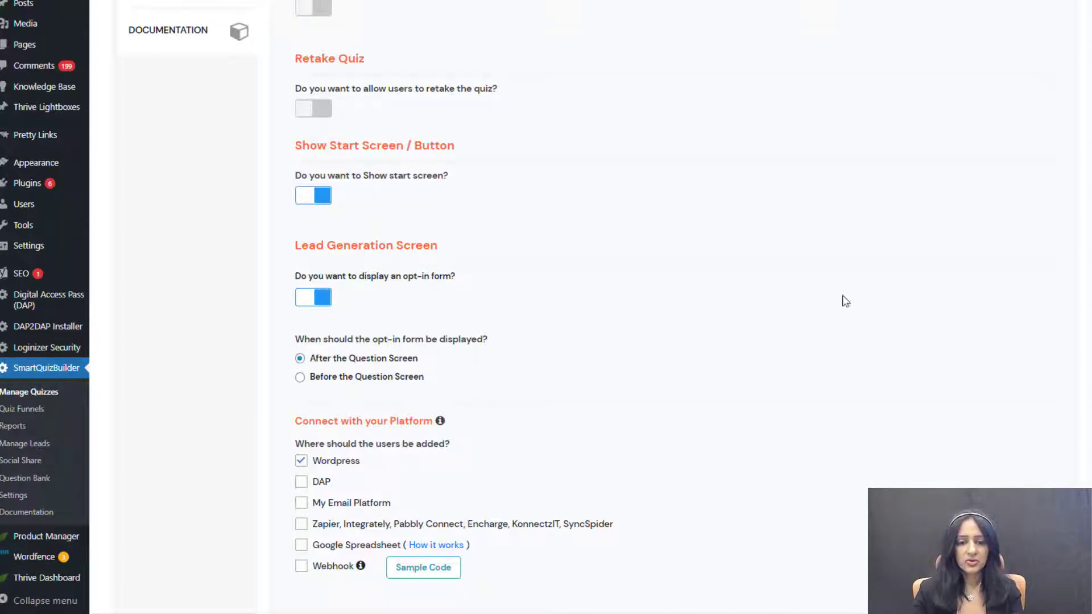
scroll(673, 275, down, 1)
scroll(500, 238, down, 2)
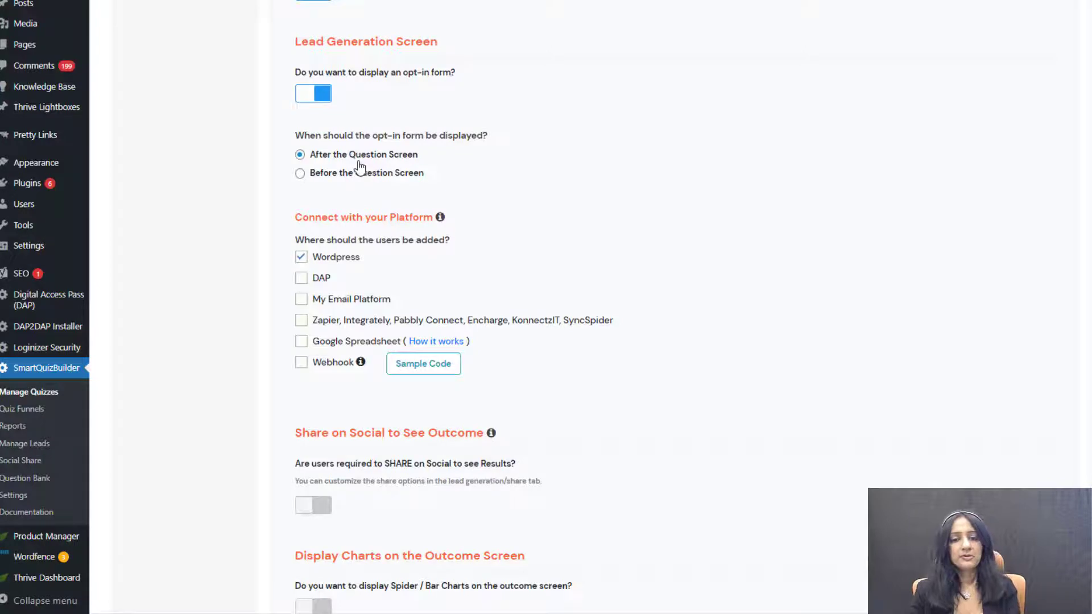
Step: Connect the quiz to My Email Platform and to Zapier, Integrately, Pabbly Connect, Encharge, KonnectzIT, SyncSpider
scroll(816, 256, down, 1)
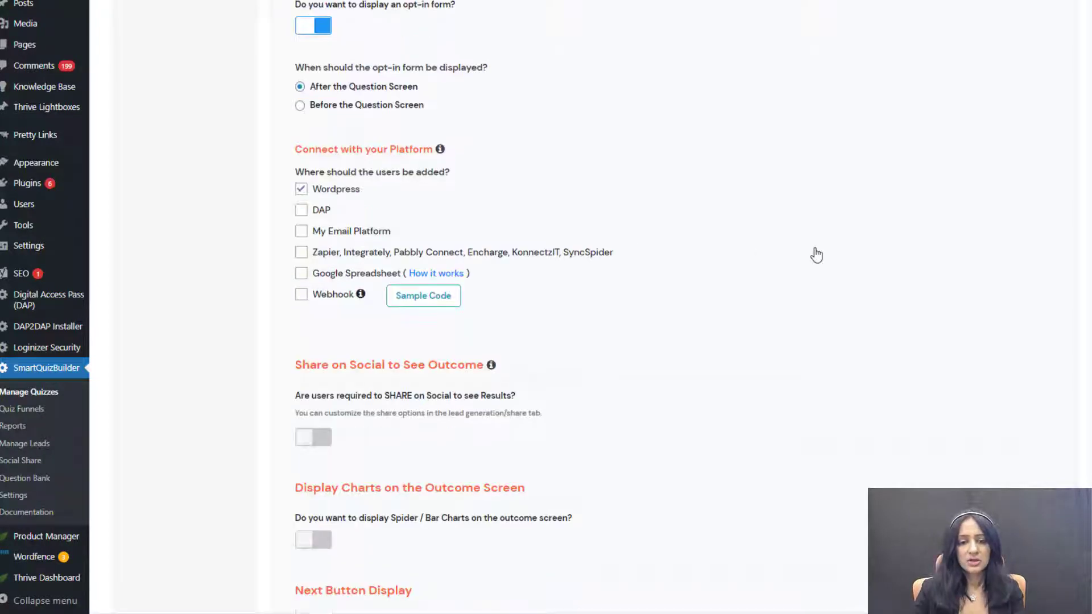
scroll(818, 254, down, 2)
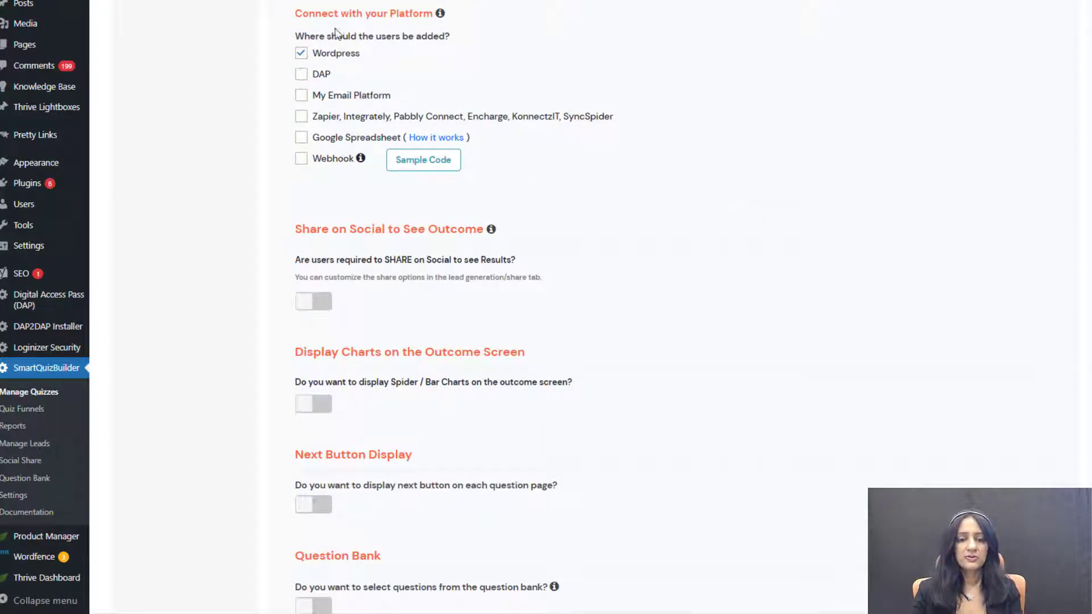
click(303, 97)
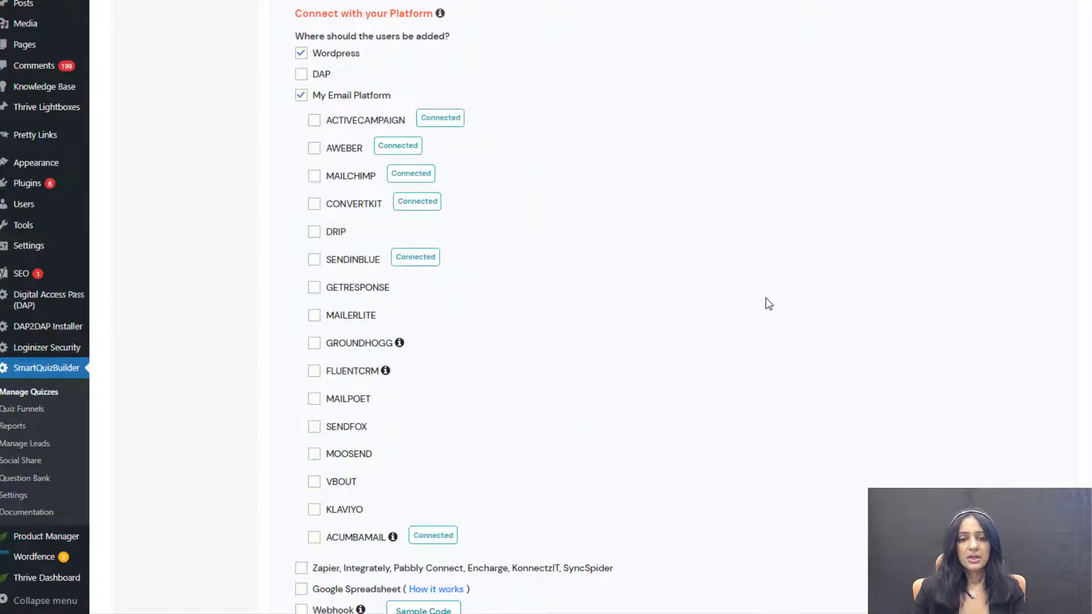
scroll(768, 302, down, 1)
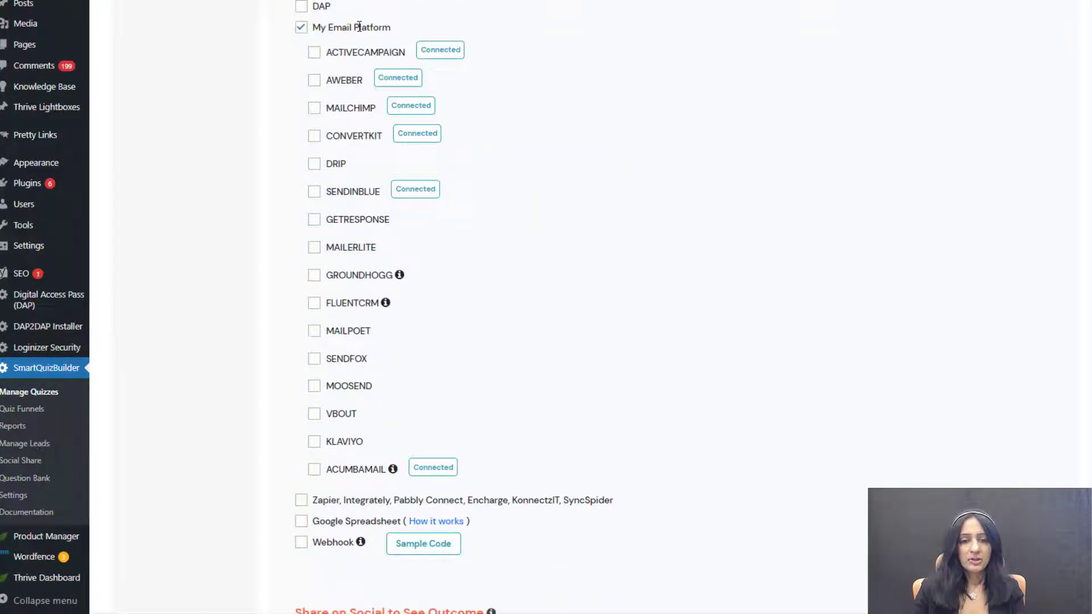
scroll(365, 390, down, 2)
click(302, 364)
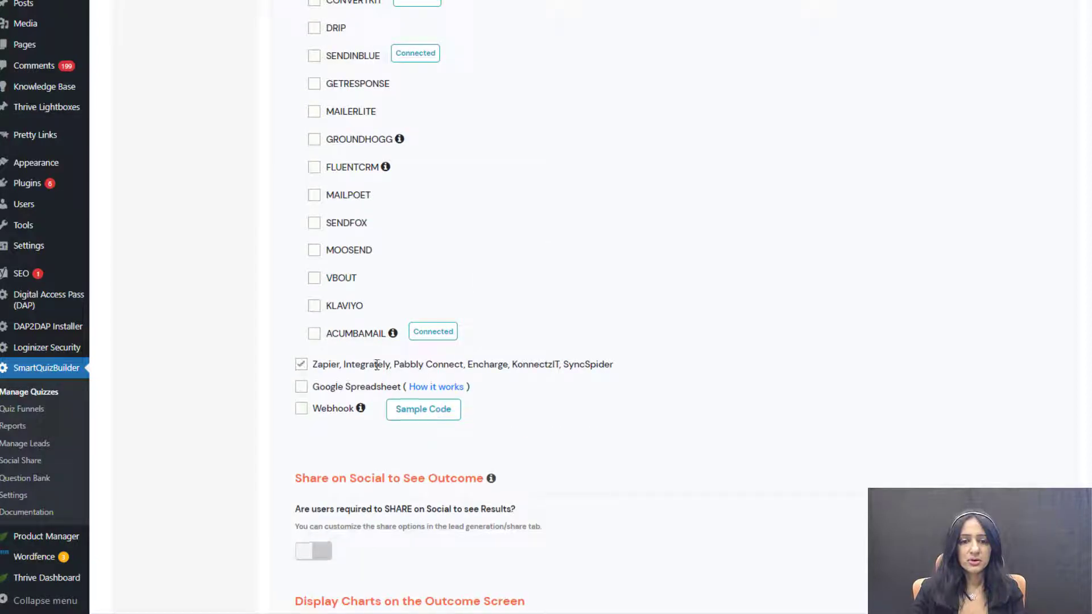
scroll(394, 314, down, 1)
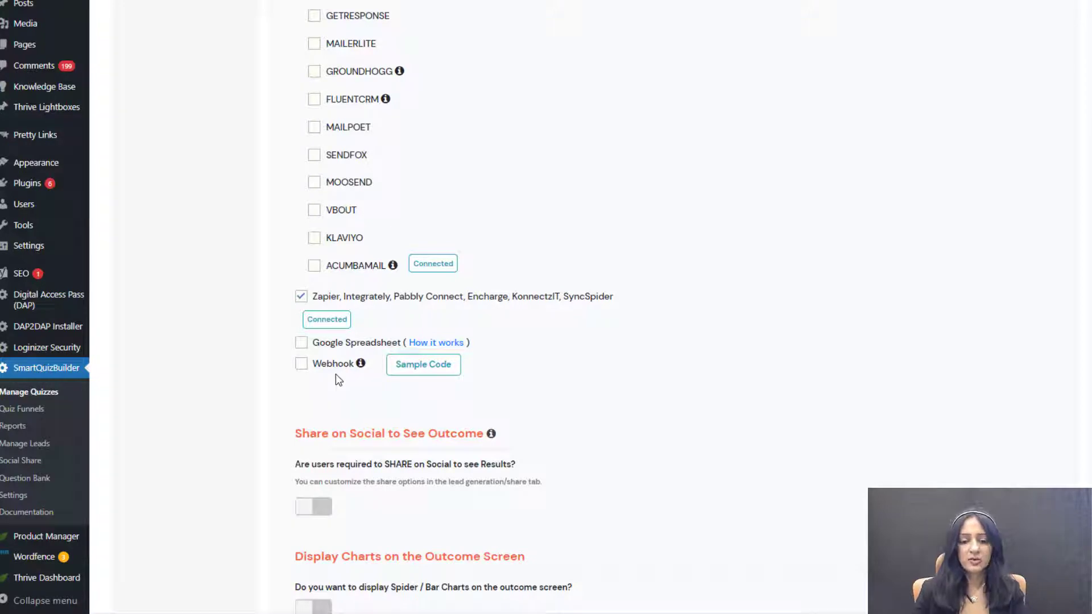
Step: Look over the remaining display settings and quiz templates, and check the template choices for the start screen
scroll(341, 386, down, 13)
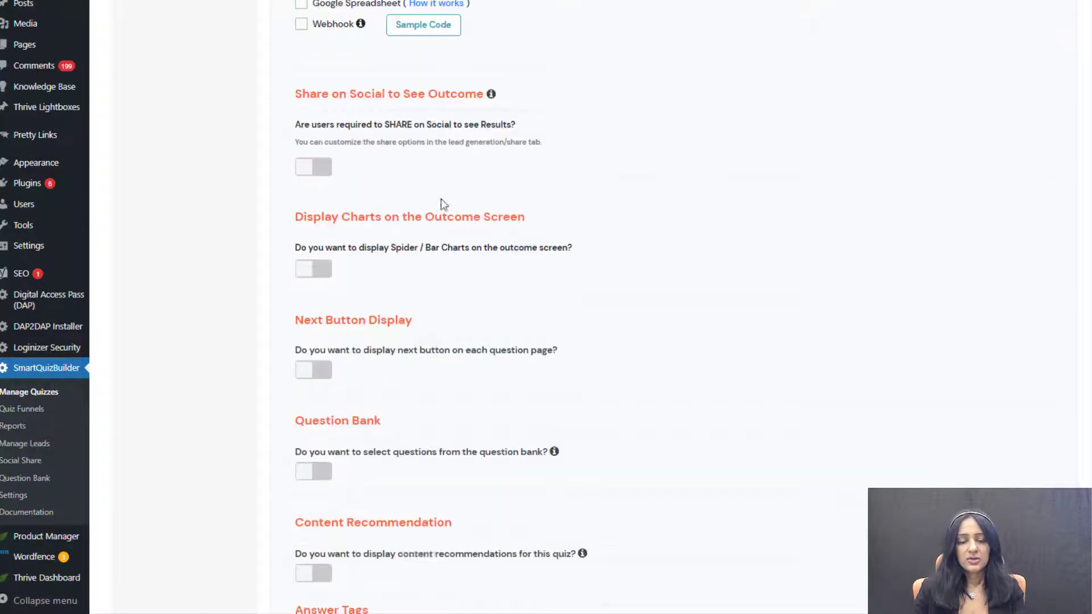
scroll(678, 286, down, 5)
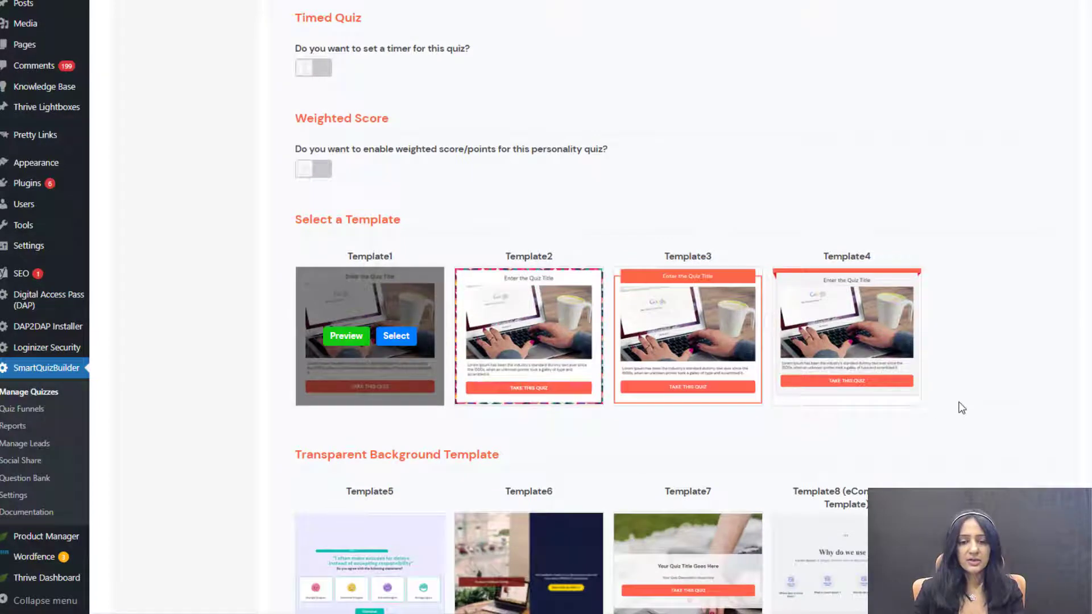
scroll(966, 432, down, 4)
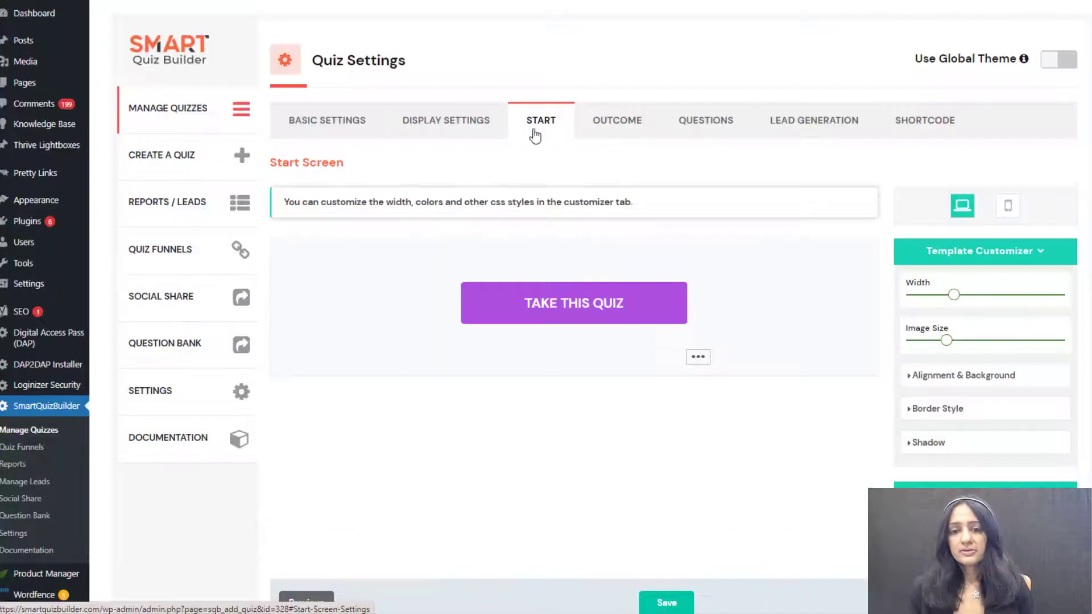
click(714, 379)
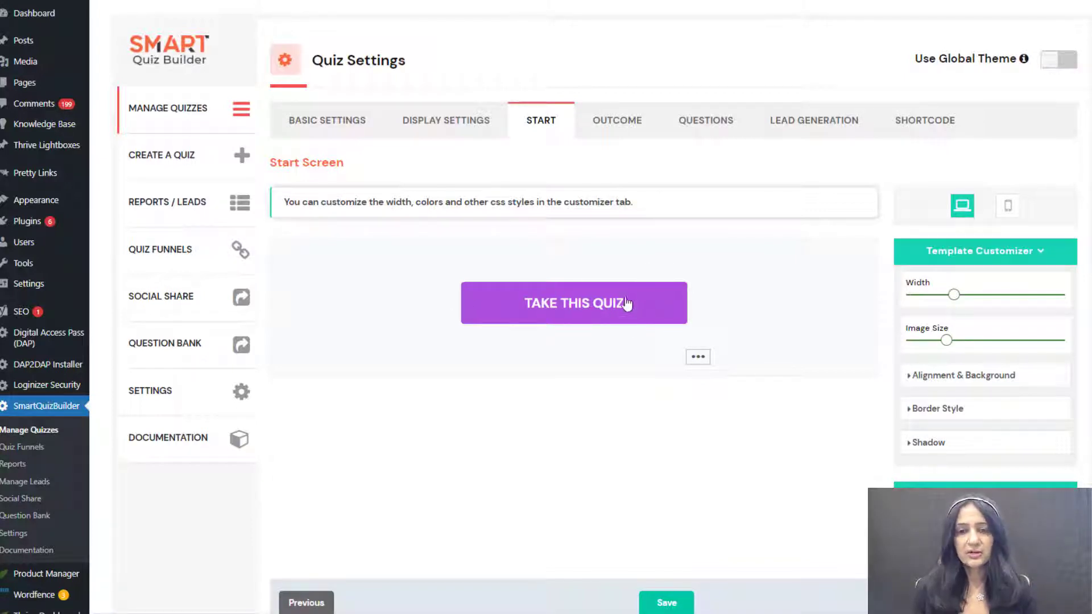
click(705, 358)
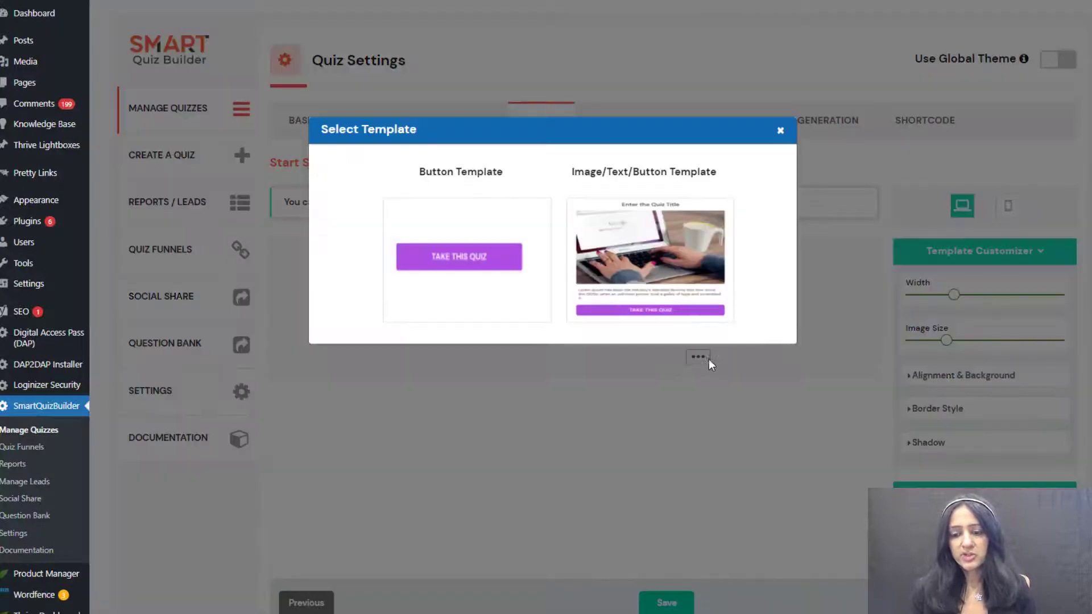
click(781, 131)
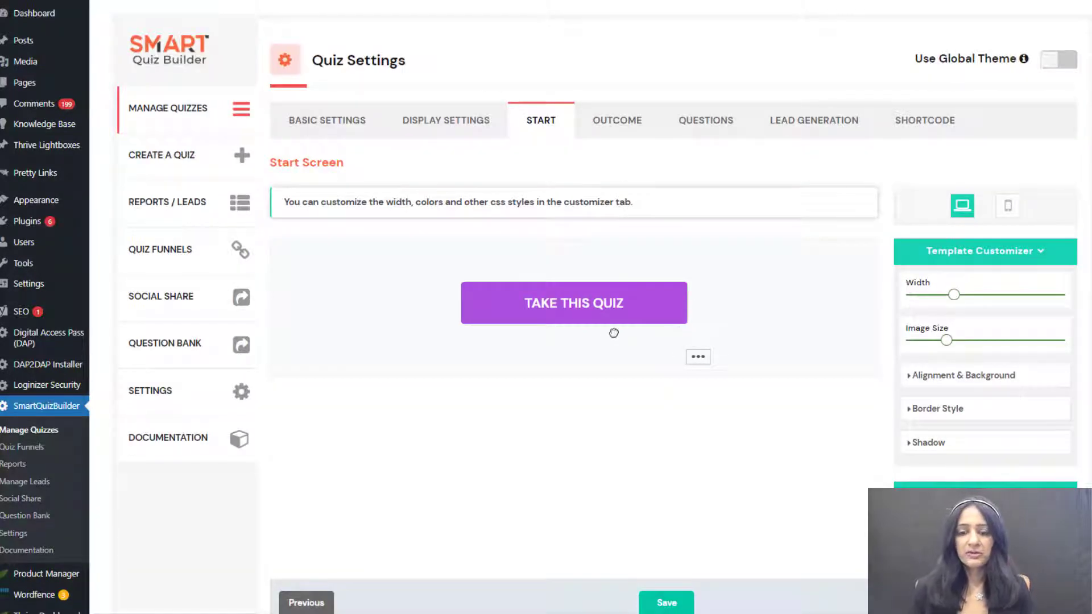
Step: Change the start screen's button text to Get INSTANT ACCESS >>> and show the button styling options
triple_click(512, 308)
text(Get I)
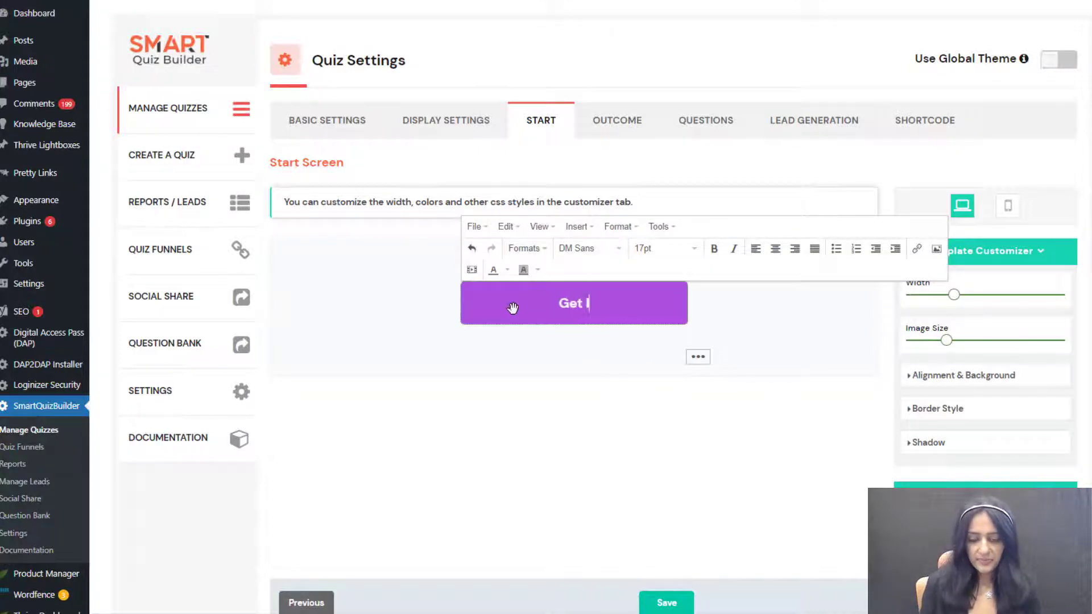
text(NSTANT AC)
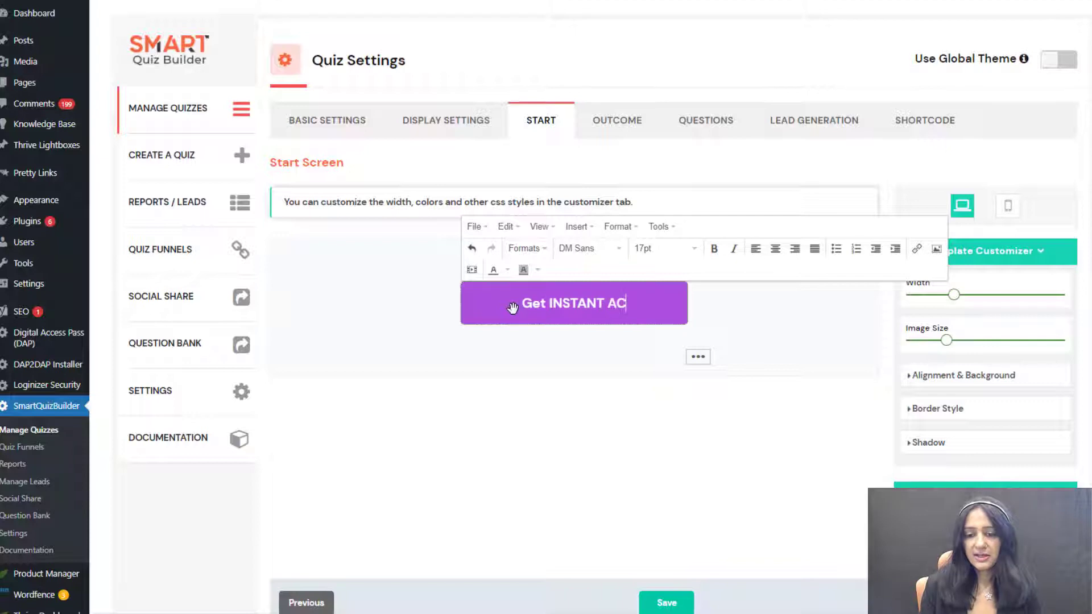
text(CESS >>>)
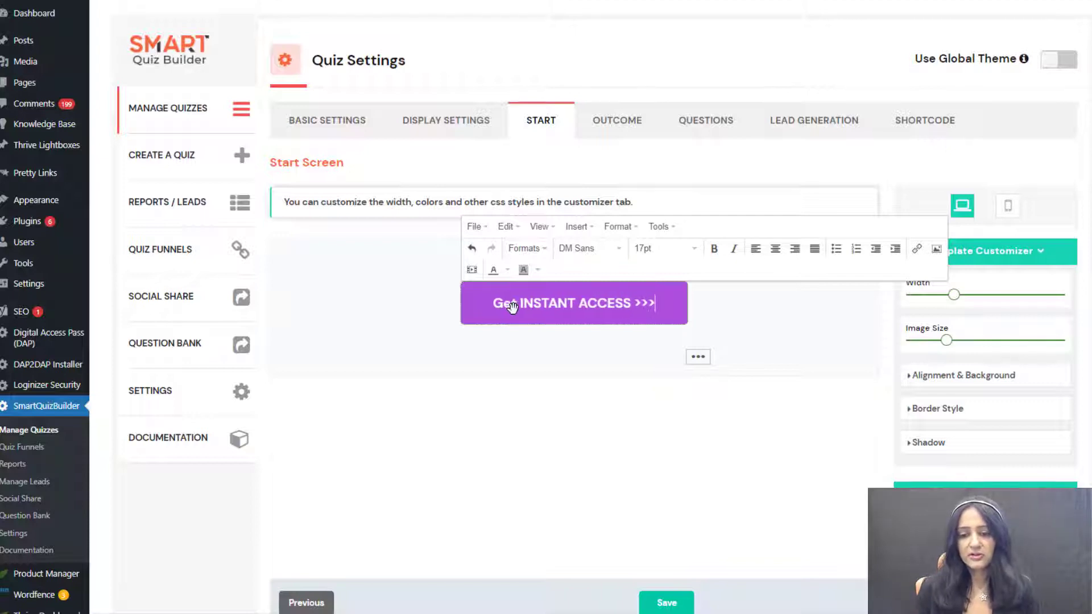
click(962, 444)
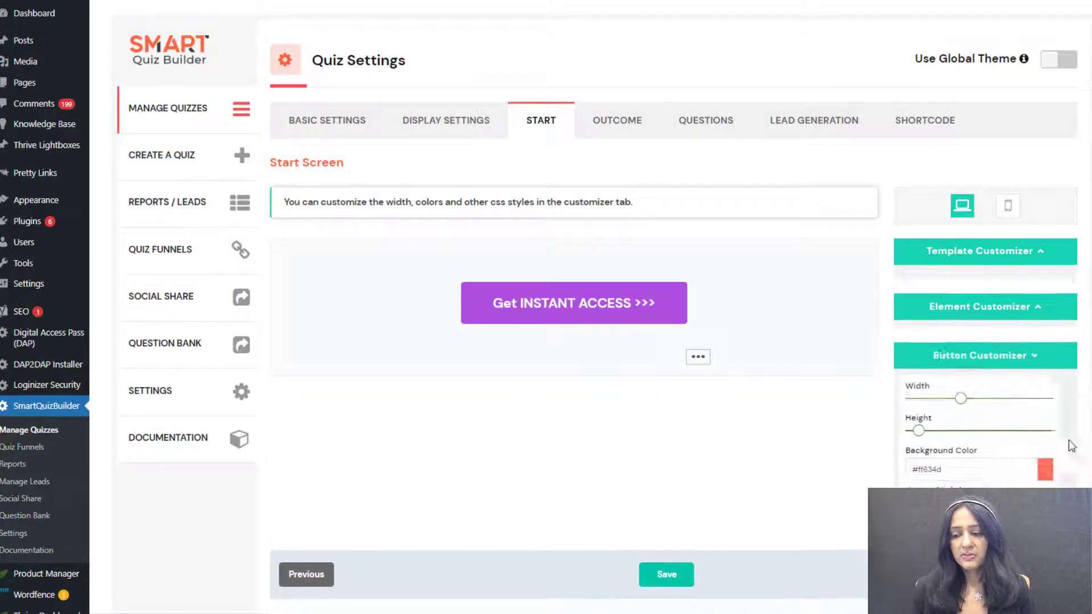
Step: In the quiz outcomes, title the second outcome Outcome 2 and save it
click(625, 126)
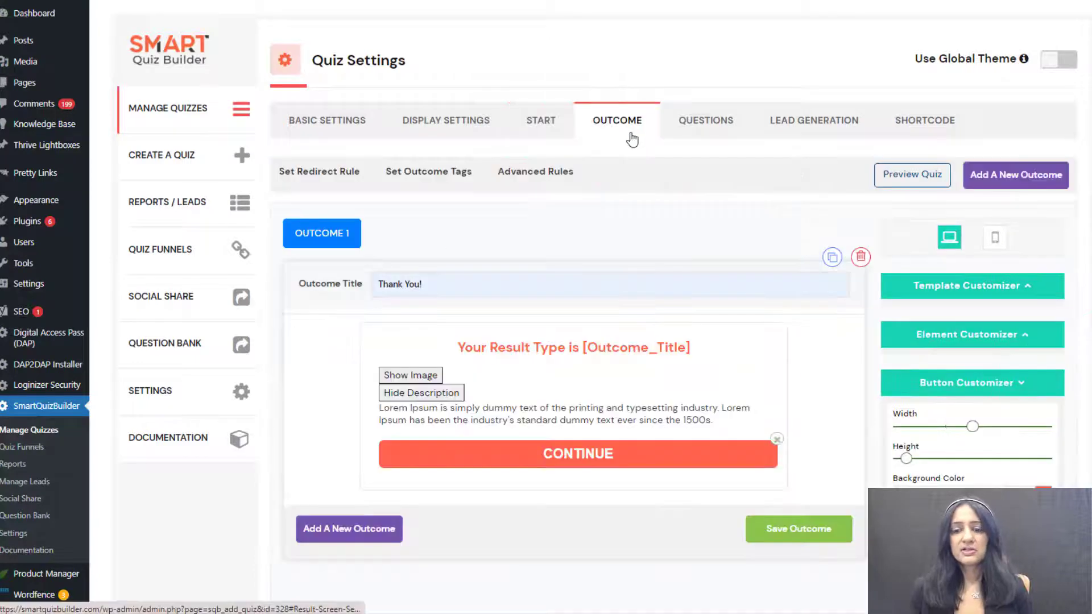
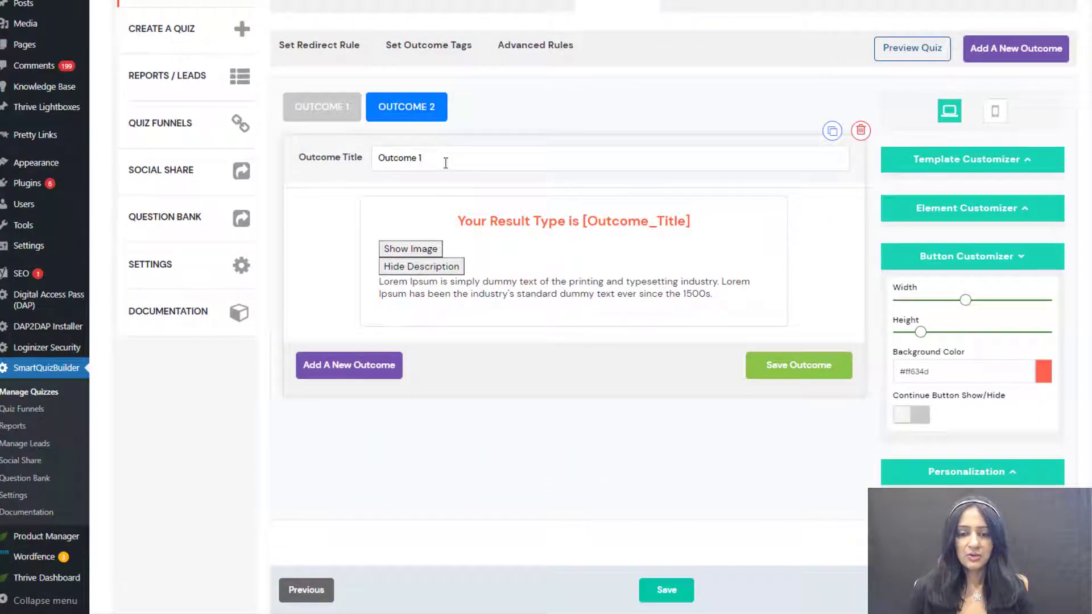
click(436, 168)
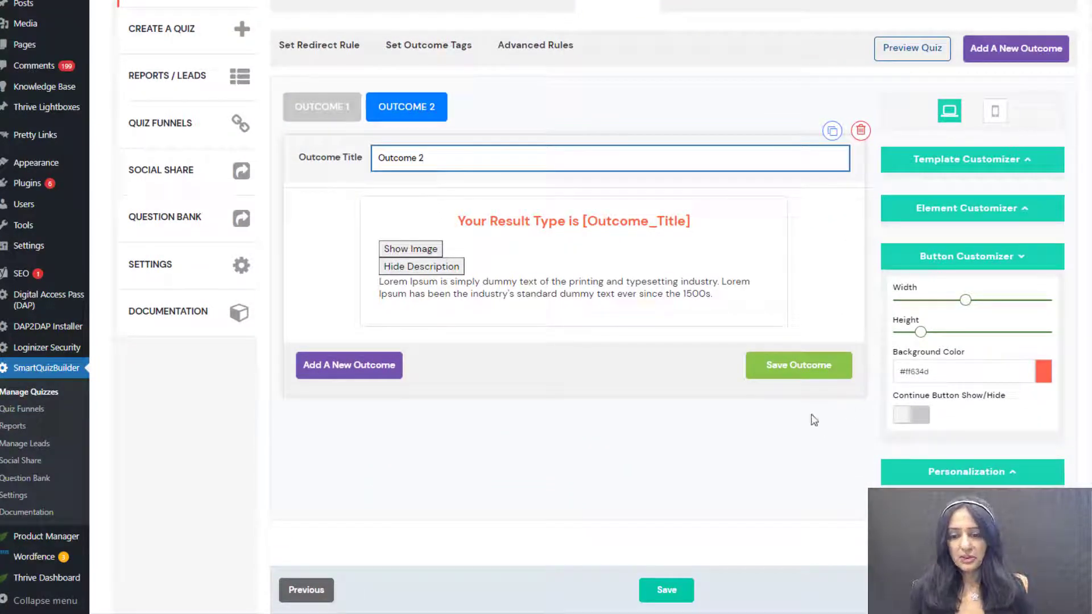
click(796, 368)
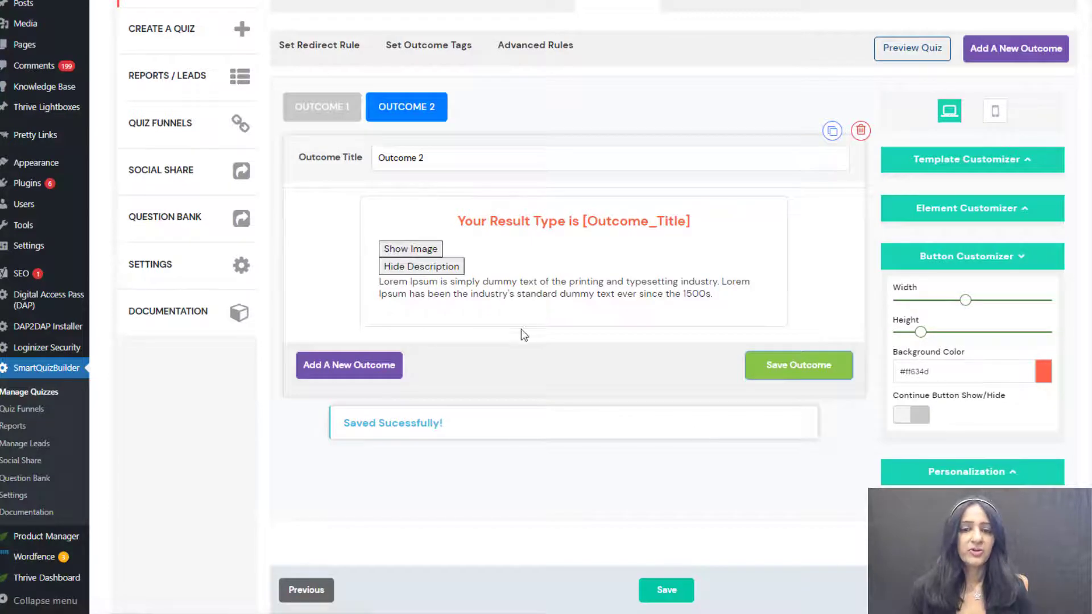
Step: Examine the outcome tag settings and the redirect rule for Outcome 1, including the option to redirect to a different page
scroll(339, 338, up, 3)
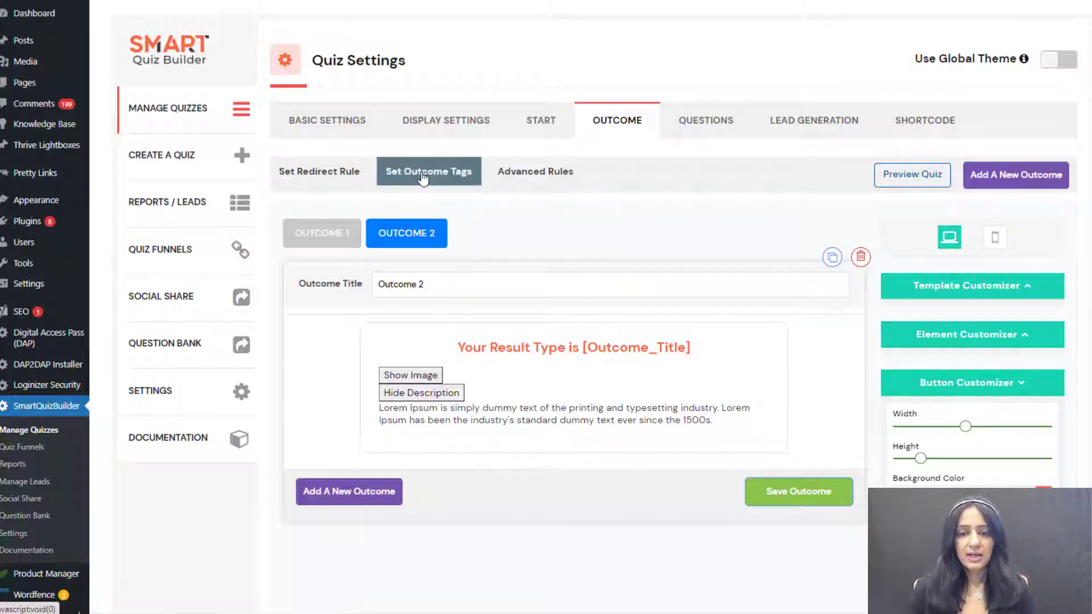
click(449, 185)
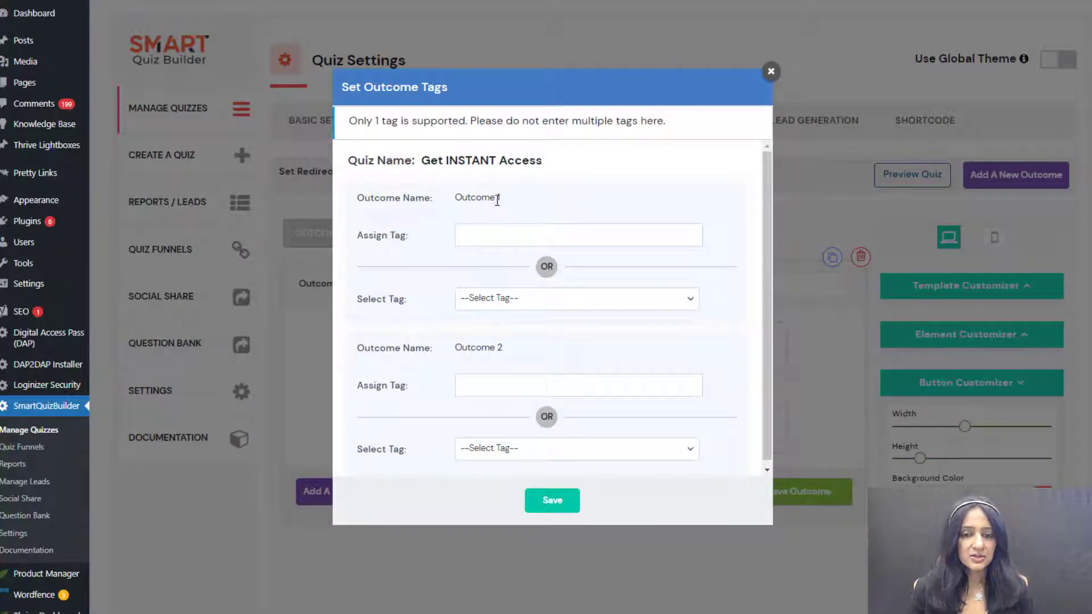
drag(500, 198, 426, 199)
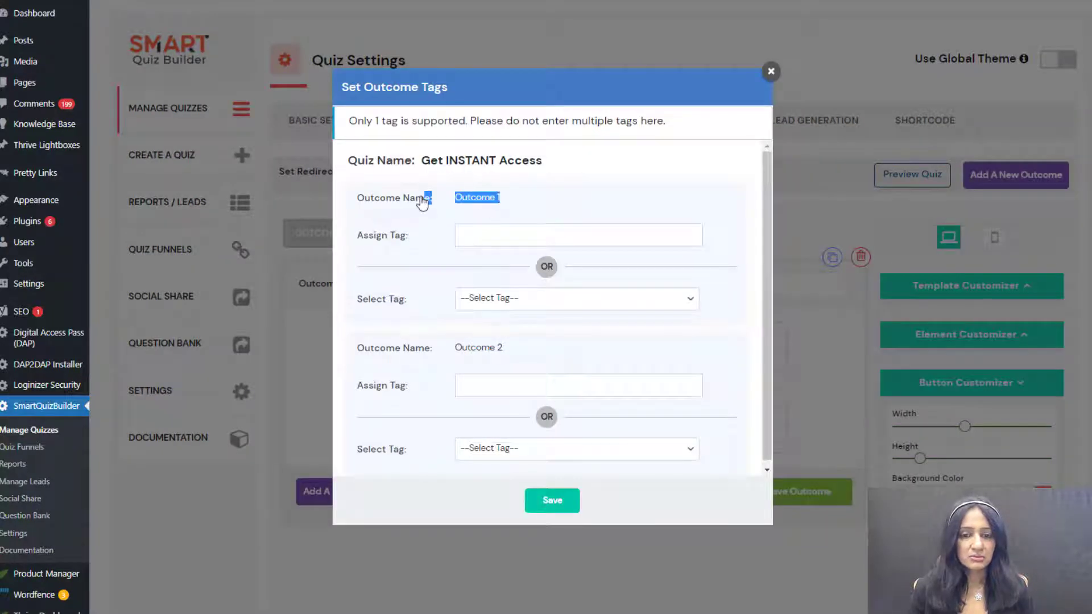
click(770, 71)
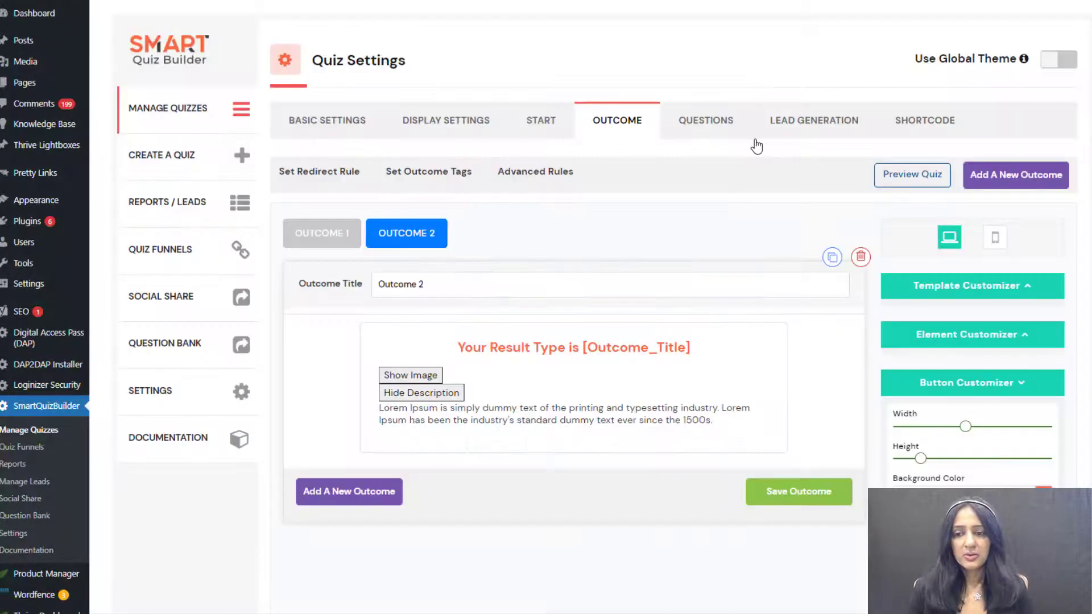
click(304, 185)
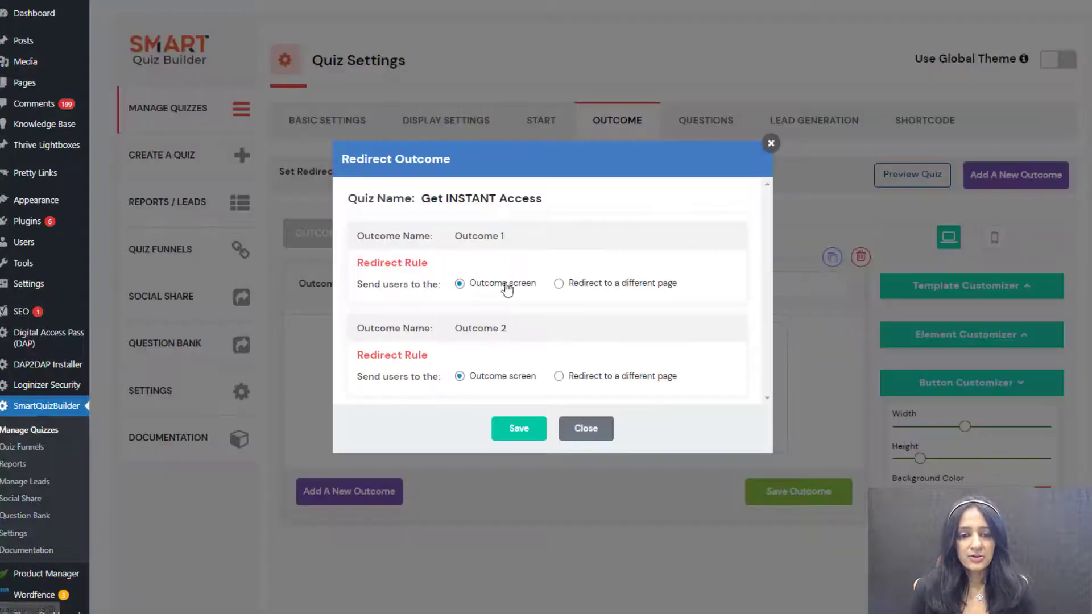
click(563, 284)
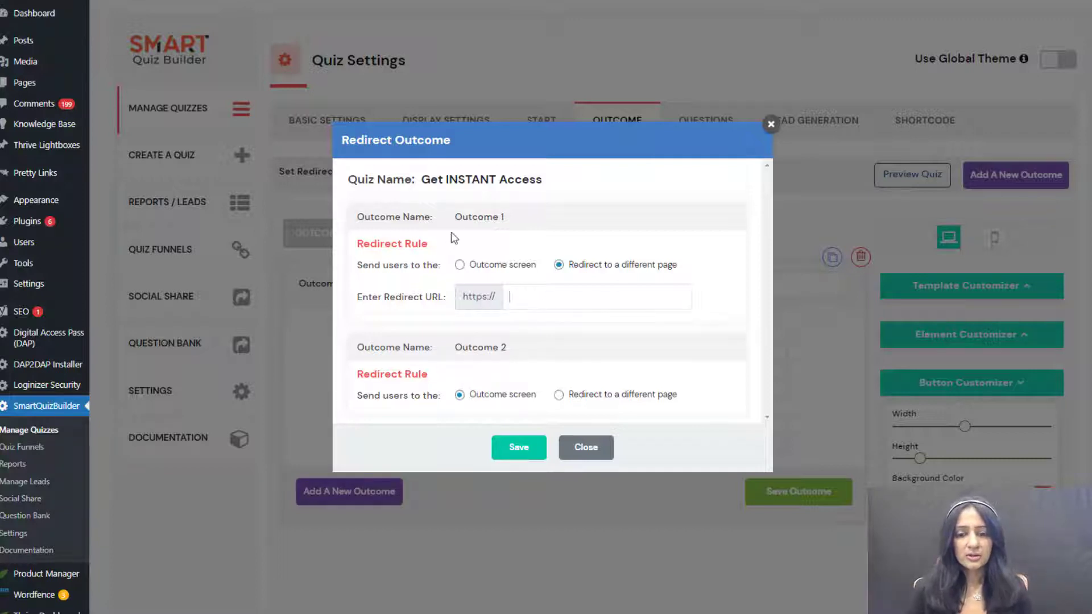
drag(504, 220, 455, 220)
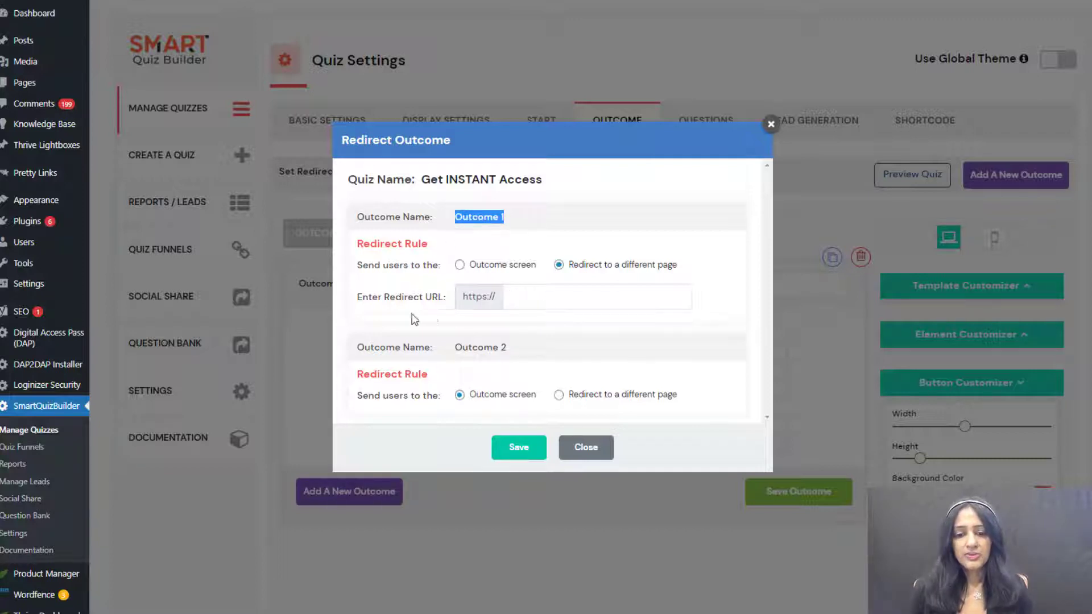
click(771, 124)
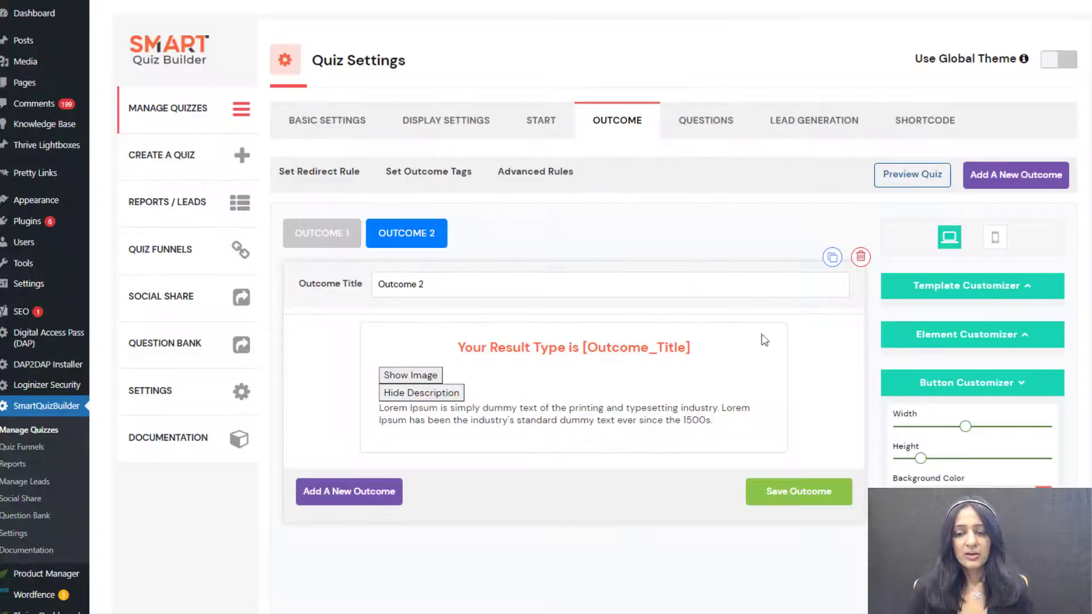
Step: Hide the first question's image and enter How did you hear about us? as the question text
click(704, 126)
click(630, 415)
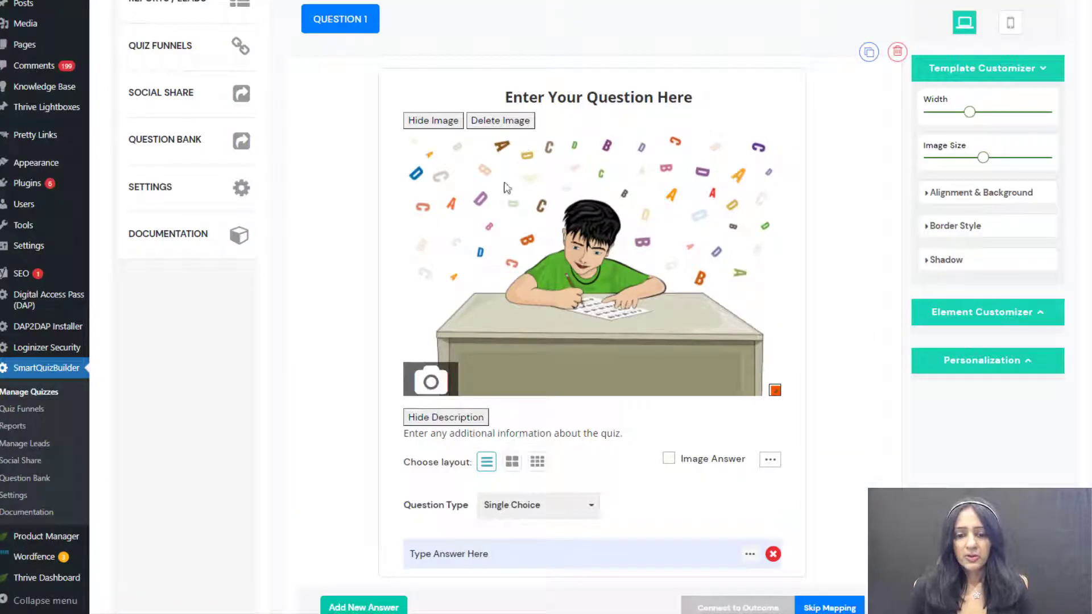
click(433, 120)
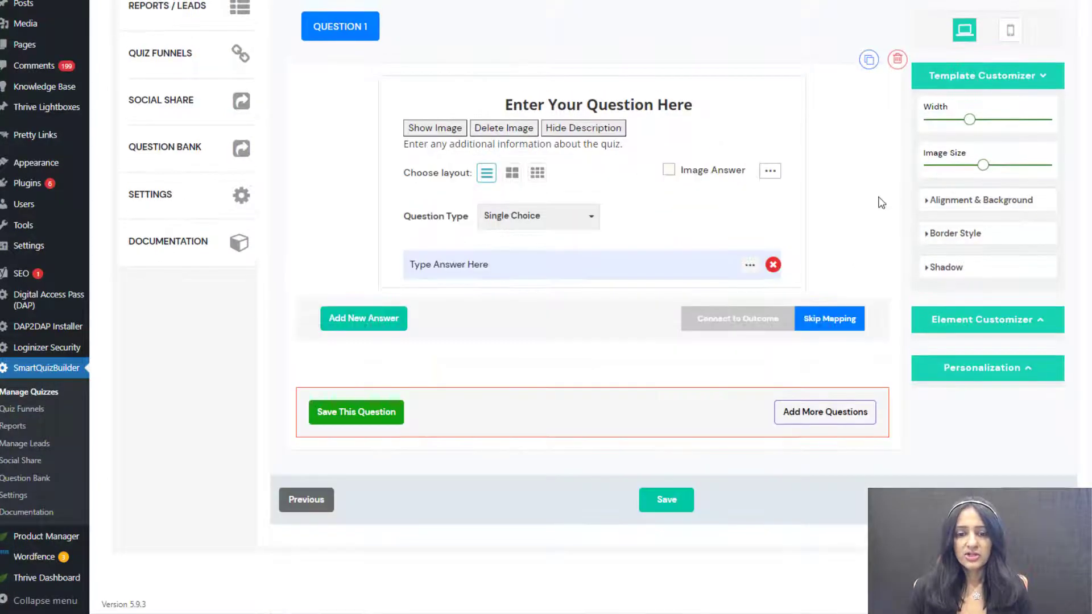
click(640, 108)
drag(723, 98, 345, 147)
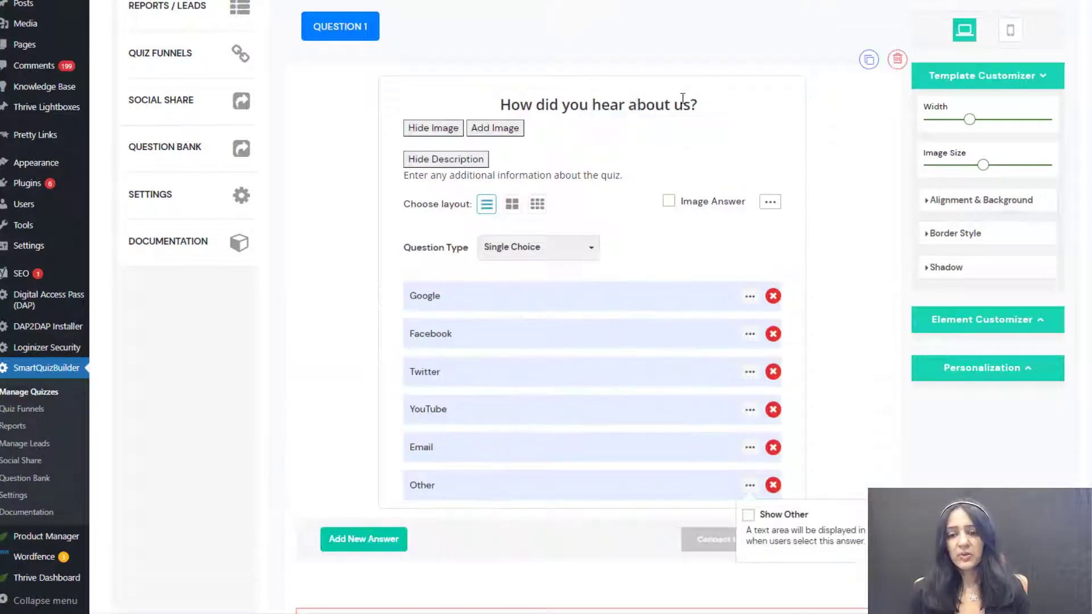
Step: Make the first question's title text bold
click(683, 97)
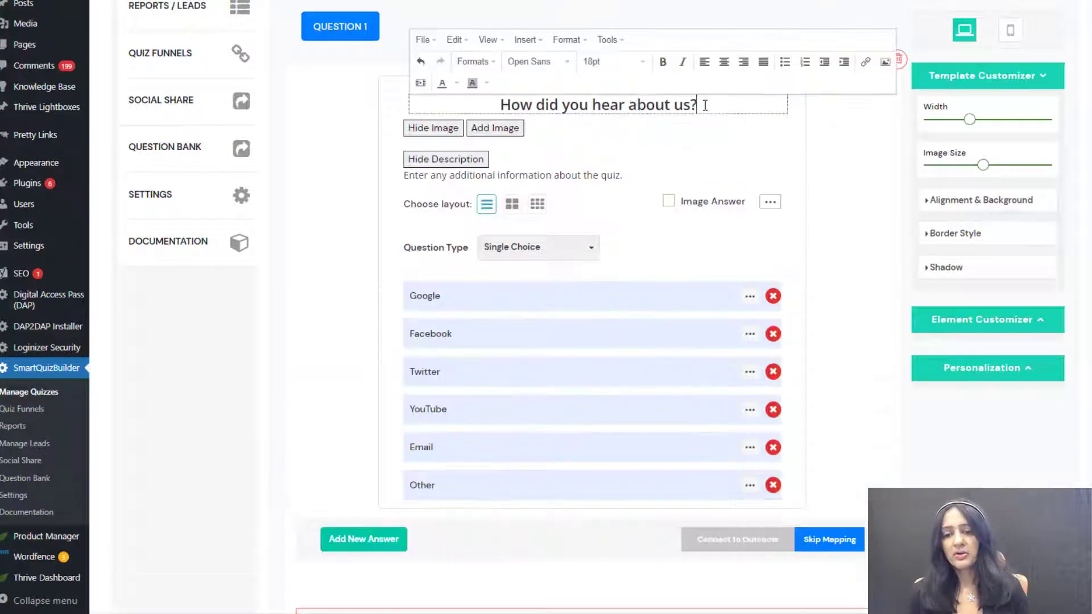
drag(701, 104, 498, 105)
key(ctrl+b)
click(305, 239)
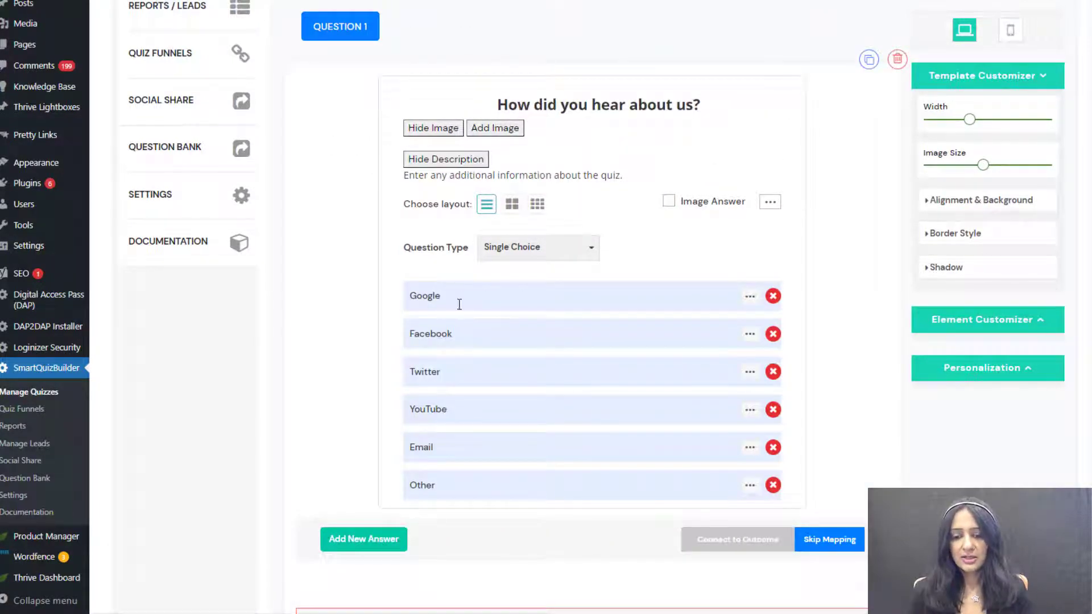
Step: Enable the Show Other text area for the first question's Other answer
click(428, 293)
scroll(425, 398, down, 1)
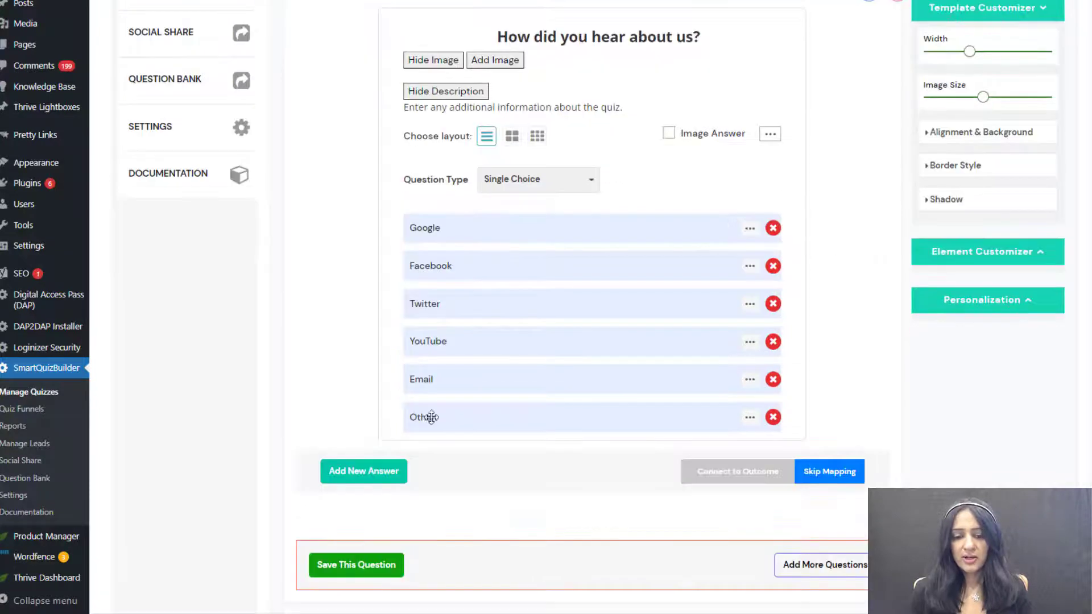
click(750, 420)
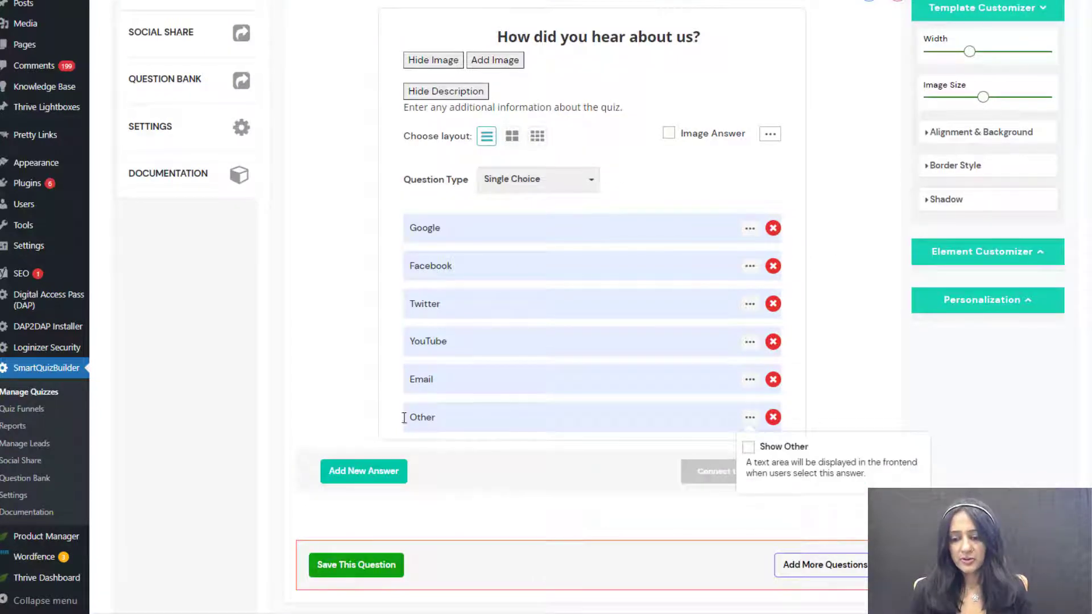
click(748, 447)
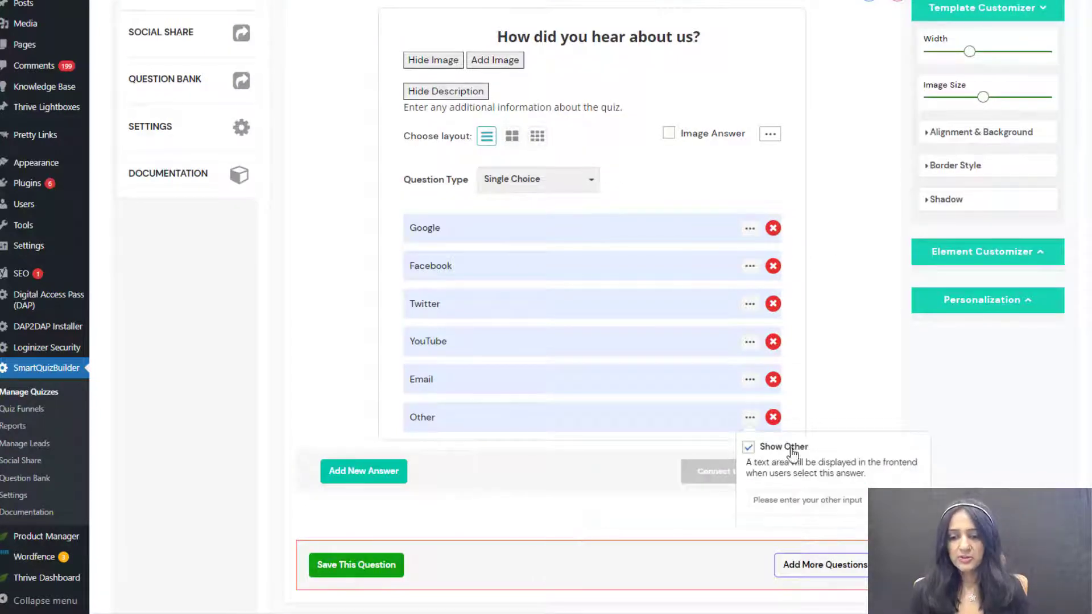
click(863, 504)
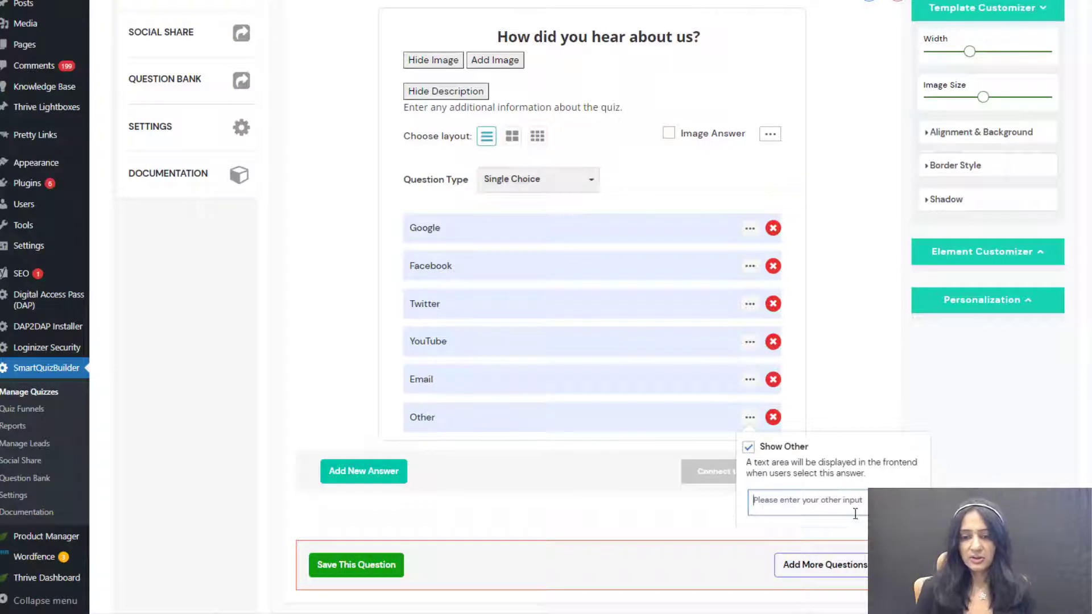
Step: Copy the question text How did you hear about us? into the Other answer's text area prompt
click(719, 42)
drag(701, 36, 498, 36)
key(ctrl+c)
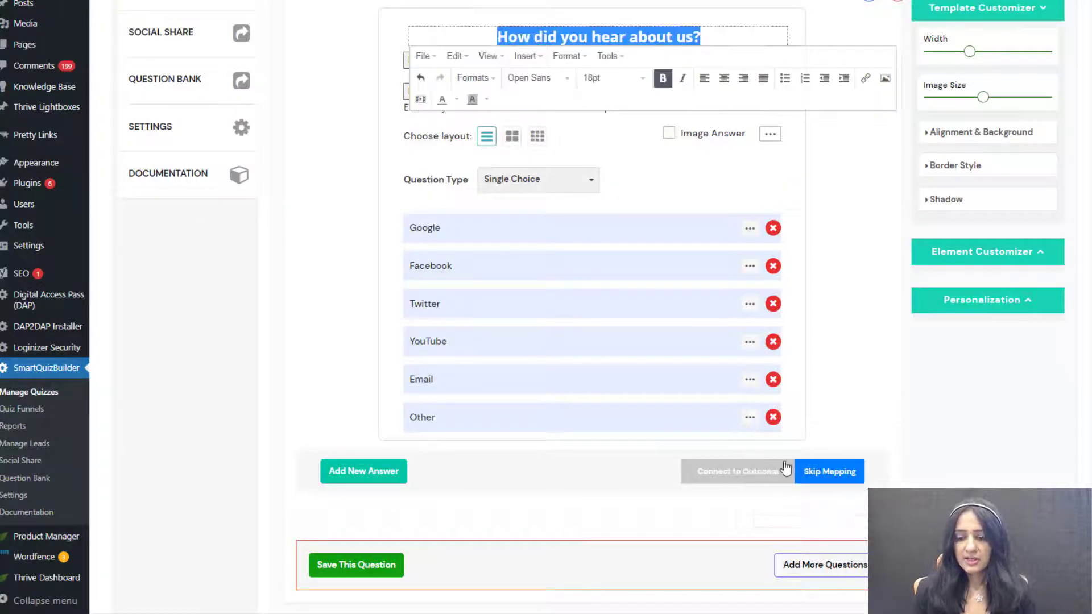
click(750, 418)
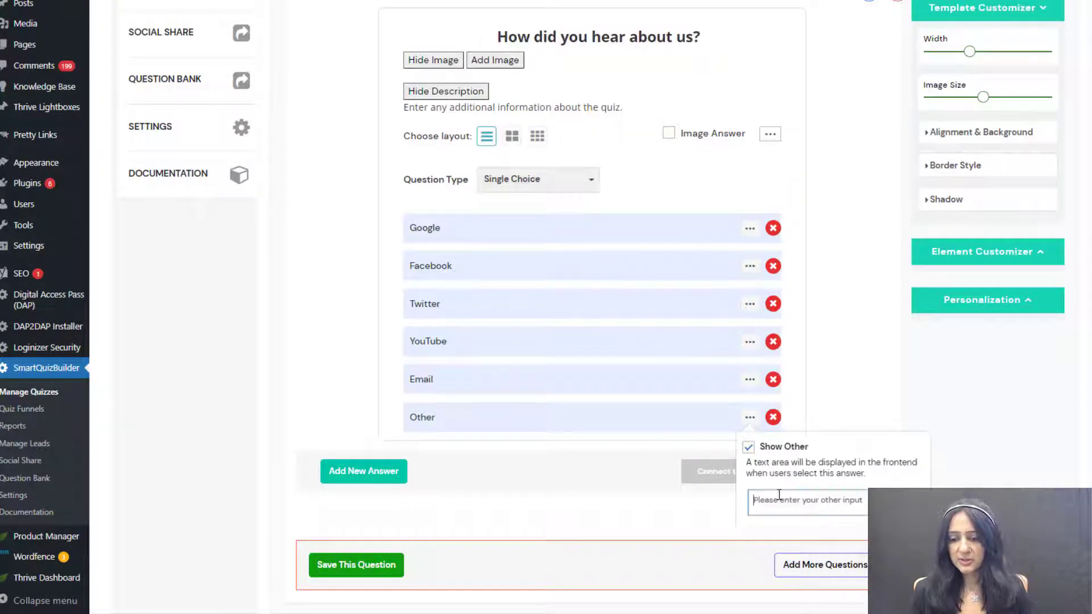
key(ctrl+v)
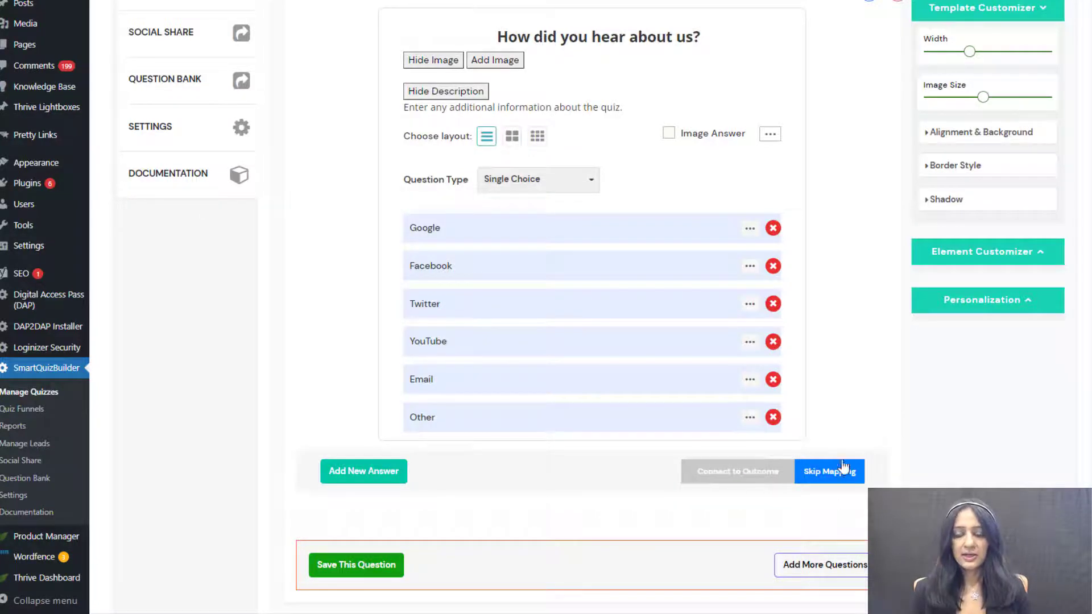
Step: Add a second question, What is your Main Challenge?, with the answers List Building, Traffic, Conversion and Sales
scroll(512, 370, down, 2)
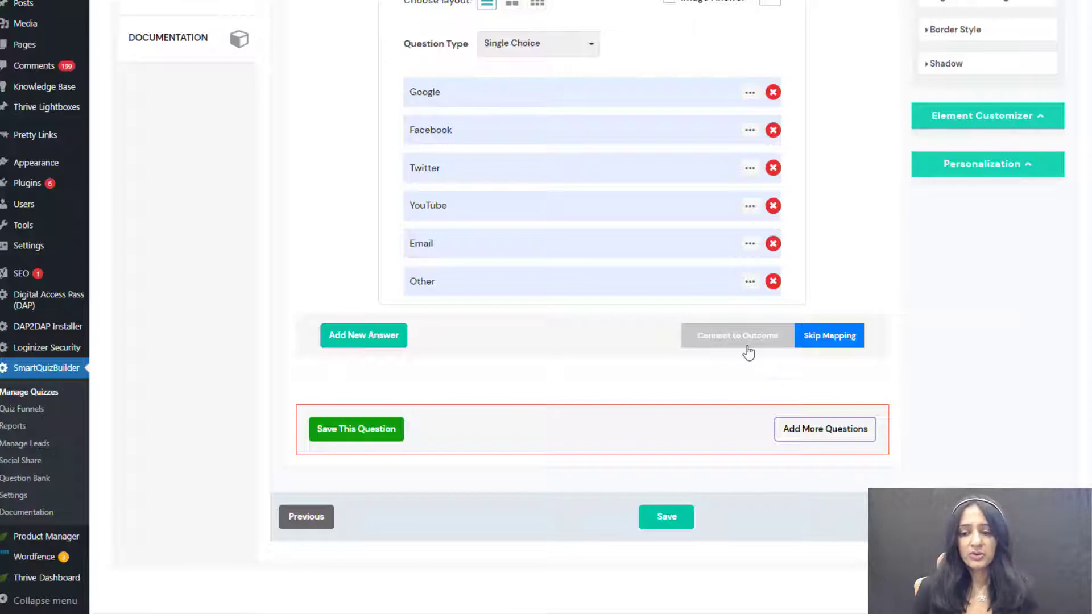
scroll(811, 94, up, 4)
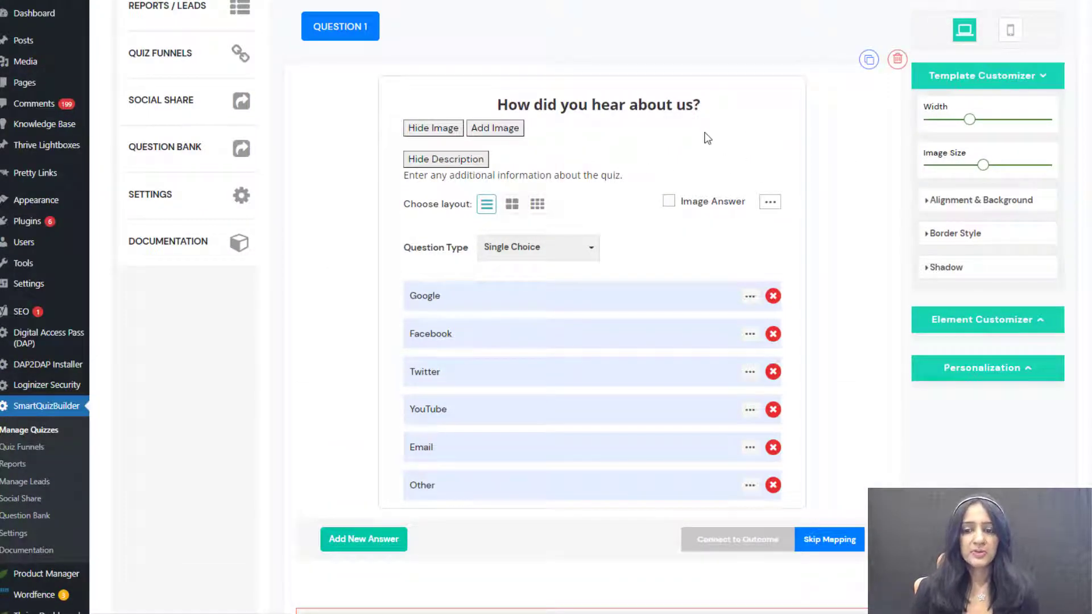
scroll(853, 469, down, 1)
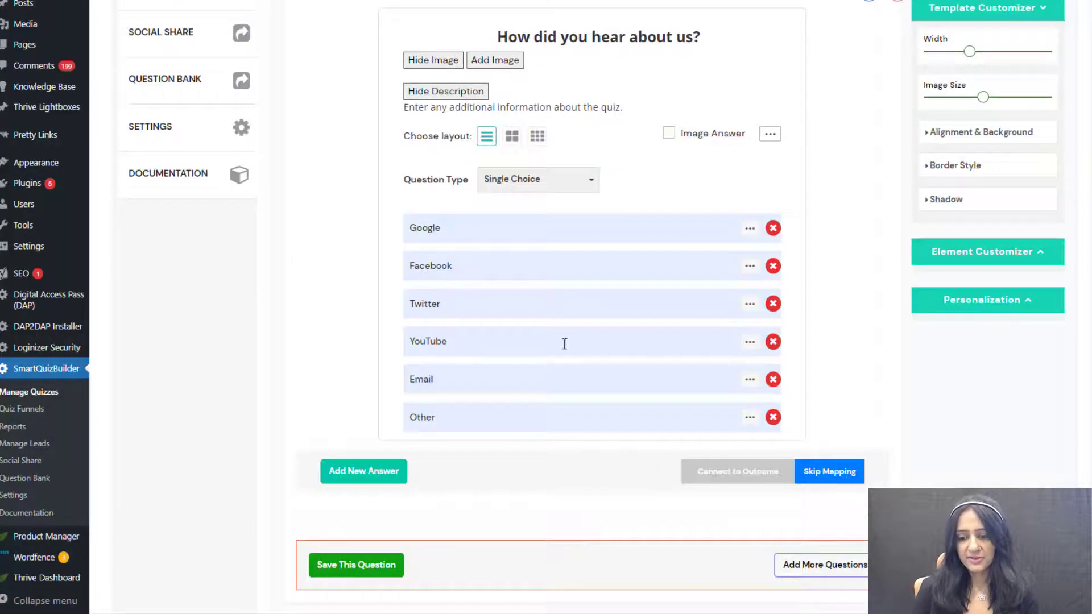
scroll(518, 281, up, 4)
scroll(887, 284, down, 5)
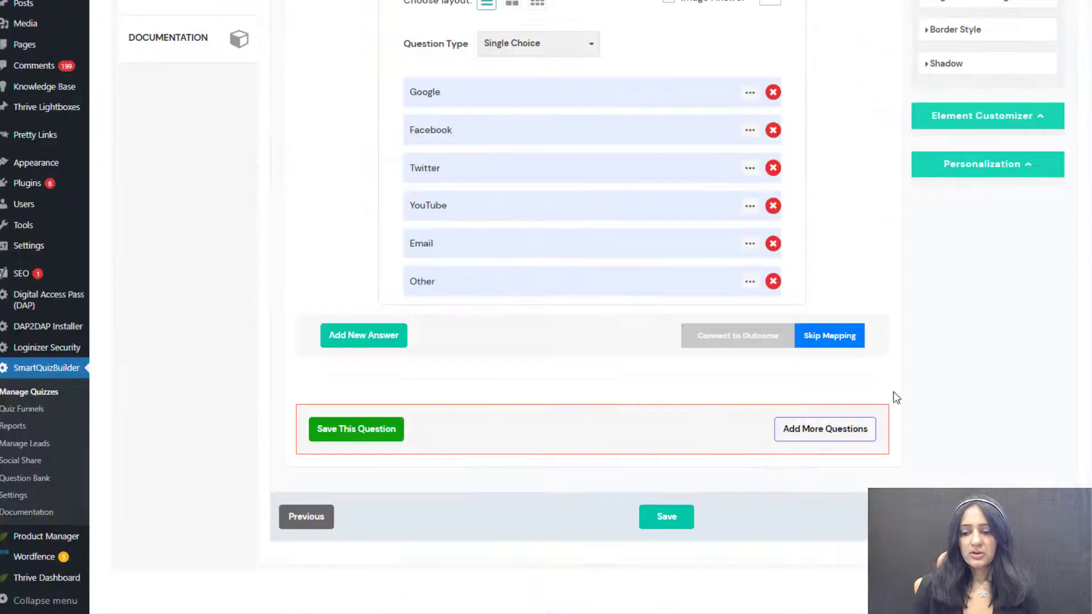
click(828, 437)
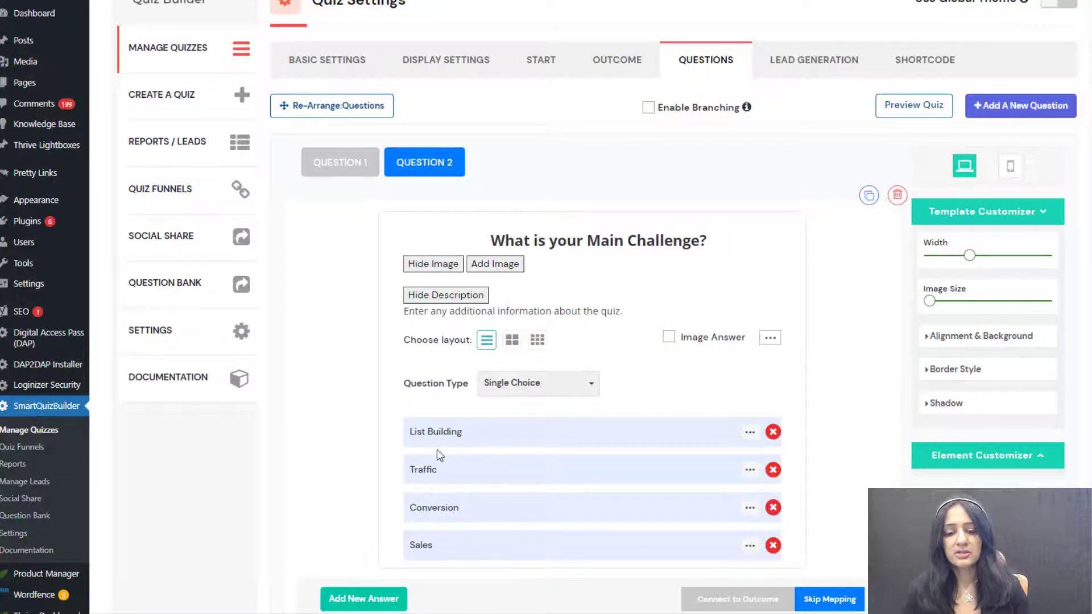
Step: Change the first outcome's title to List Building
scroll(437, 449, down, 1)
scroll(357, 249, up, 2)
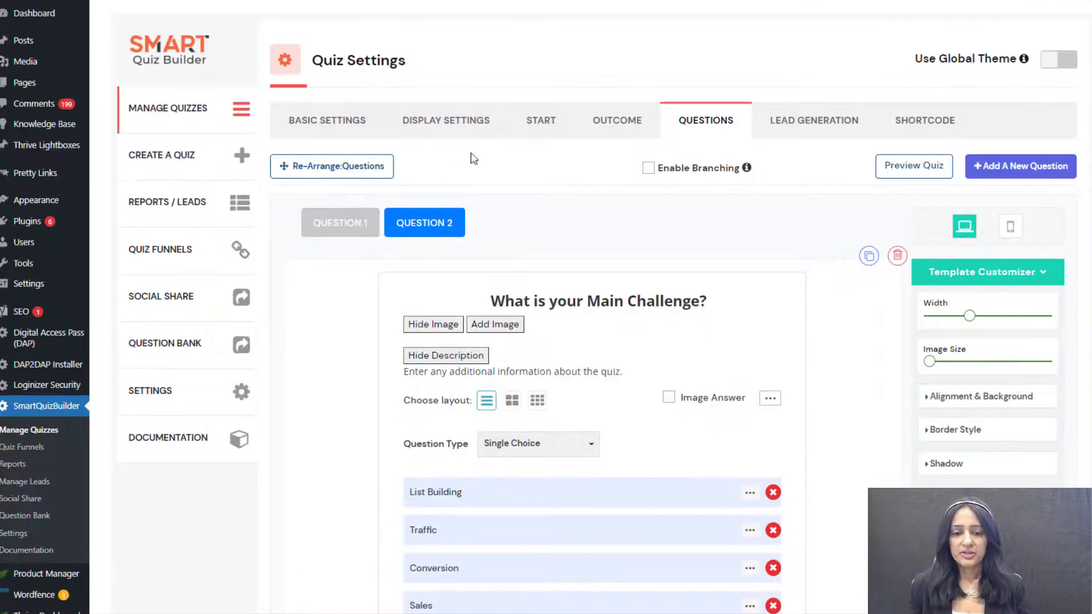
click(629, 122)
triple_click(442, 284)
text(List Building)
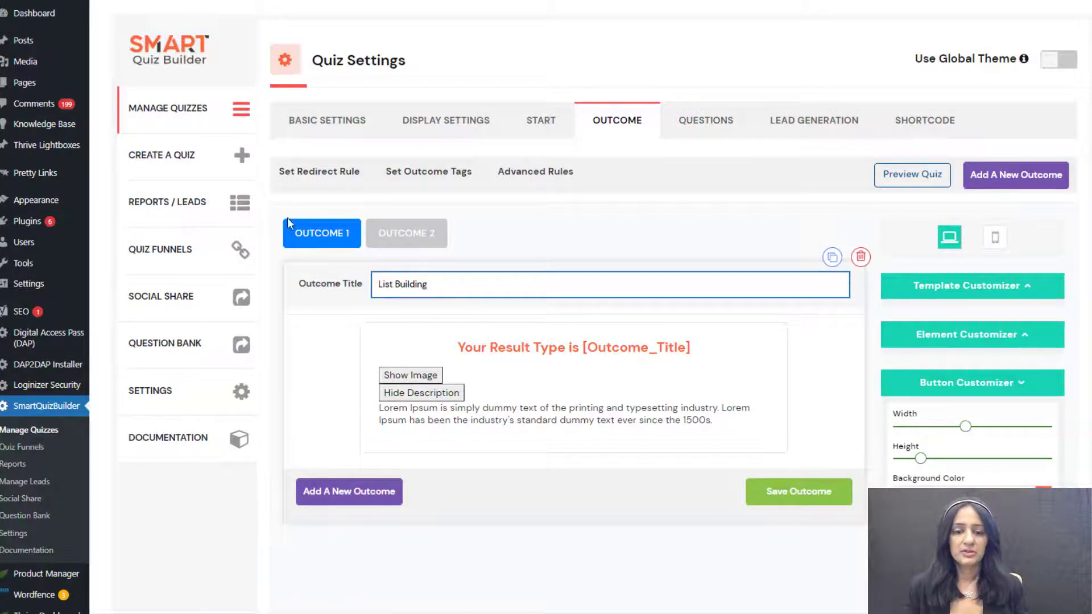
Step: Change the second outcome's title to Traffic and save the outcome
click(708, 126)
scroll(409, 256, up, 2)
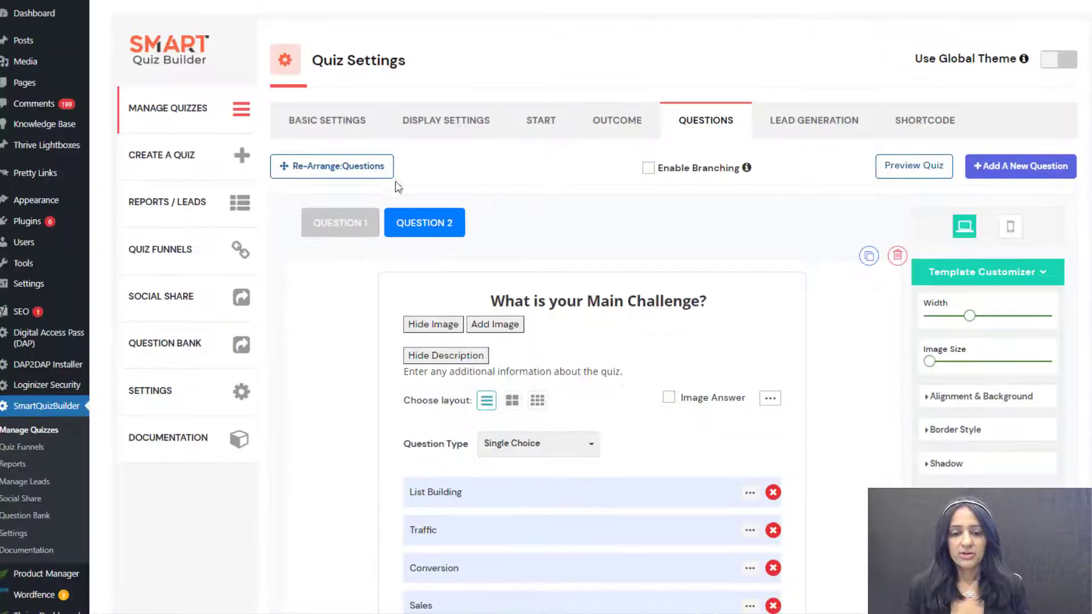
click(617, 120)
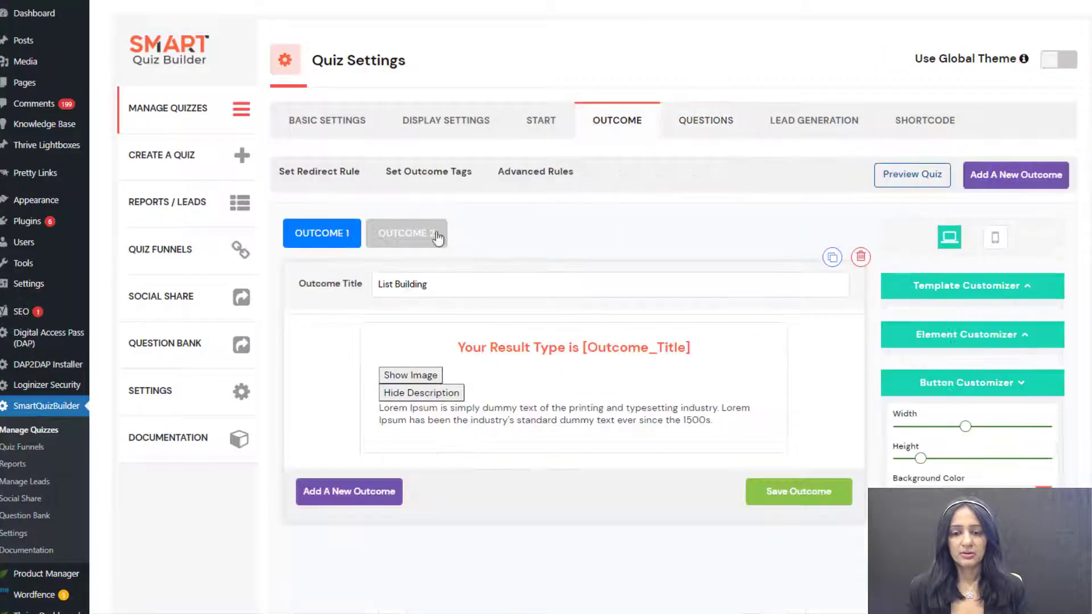
click(406, 233)
click(366, 284)
text(Traffic)
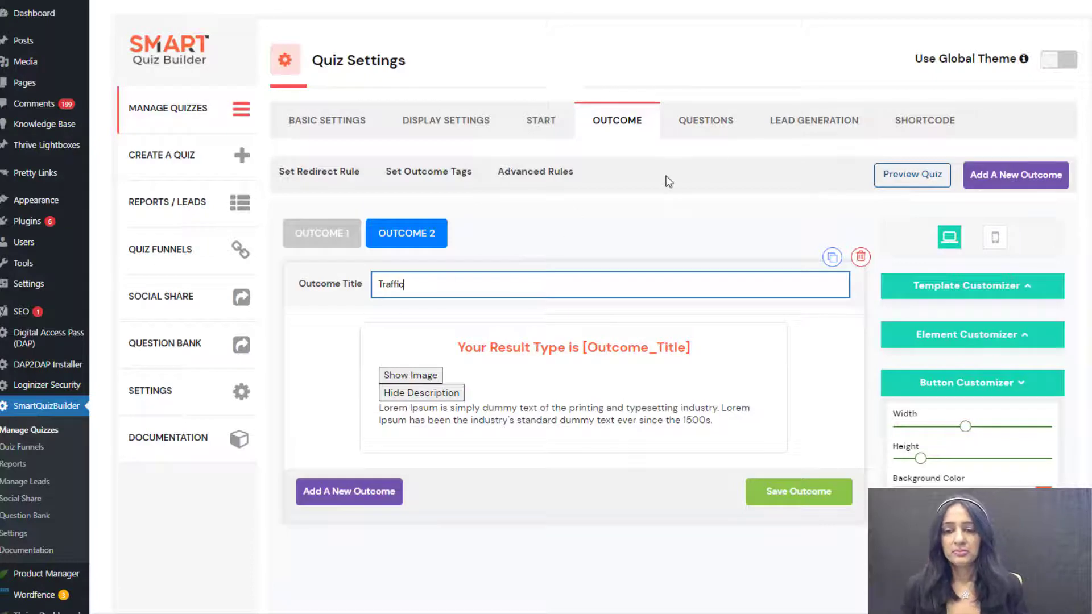
click(756, 492)
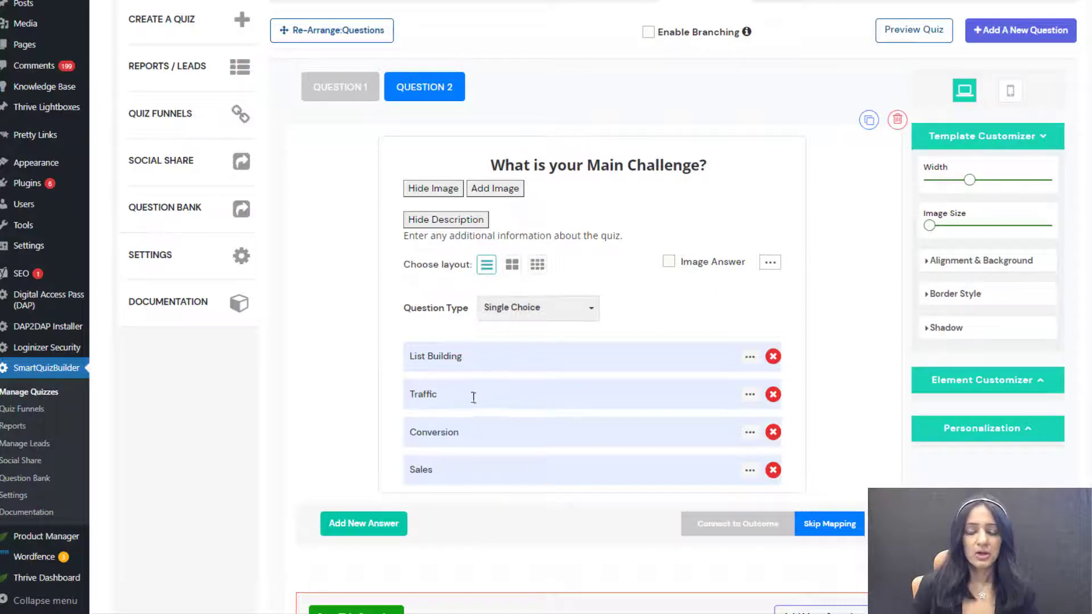
Step: Add an Other answer to the second question and enable its Show Other text area
scroll(349, 311, up, 3)
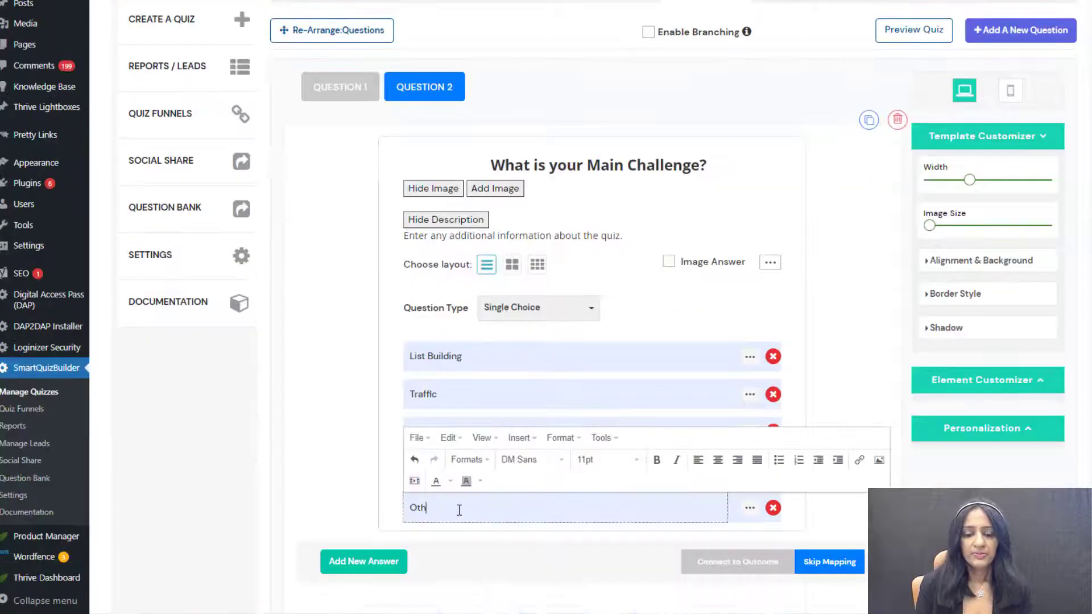
click(357, 464)
click(751, 508)
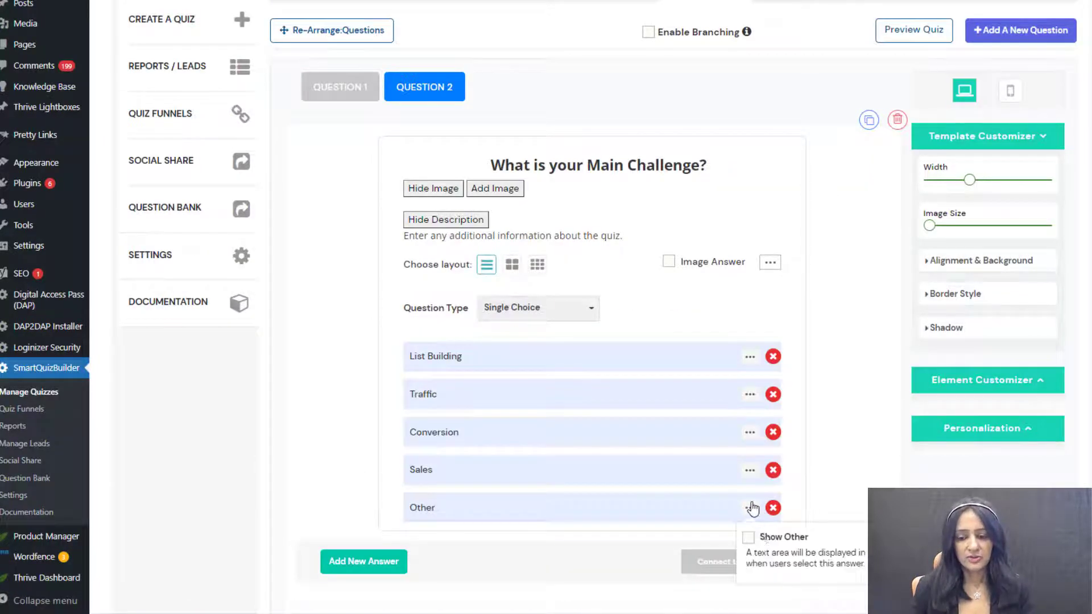
click(748, 539)
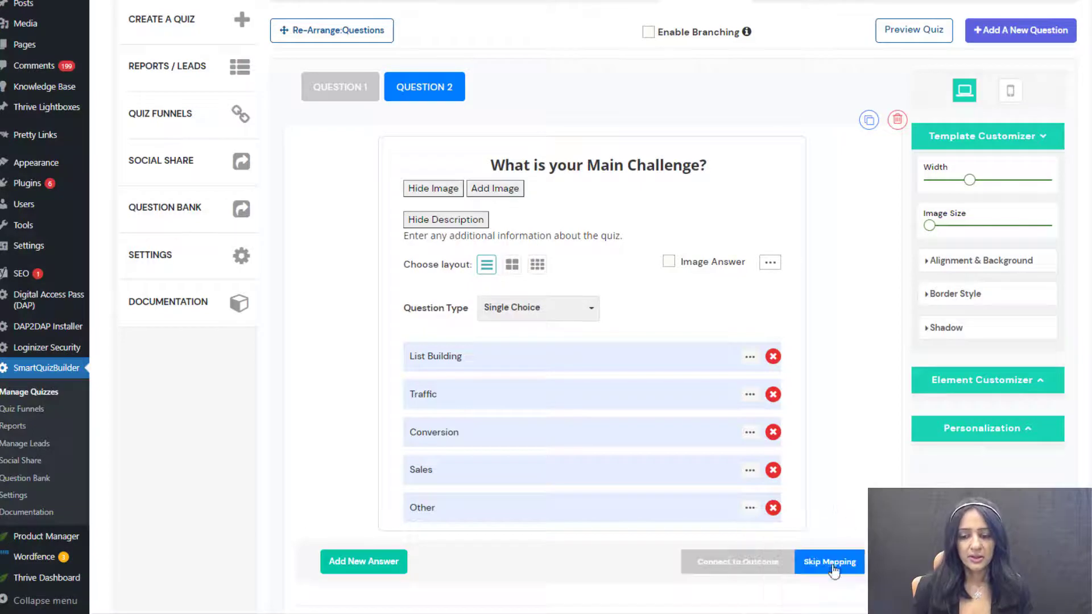
Step: Connect the second question's answers to outcomes: List Building and Conversion to List Building, Traffic and Sales to Traffic
click(697, 562)
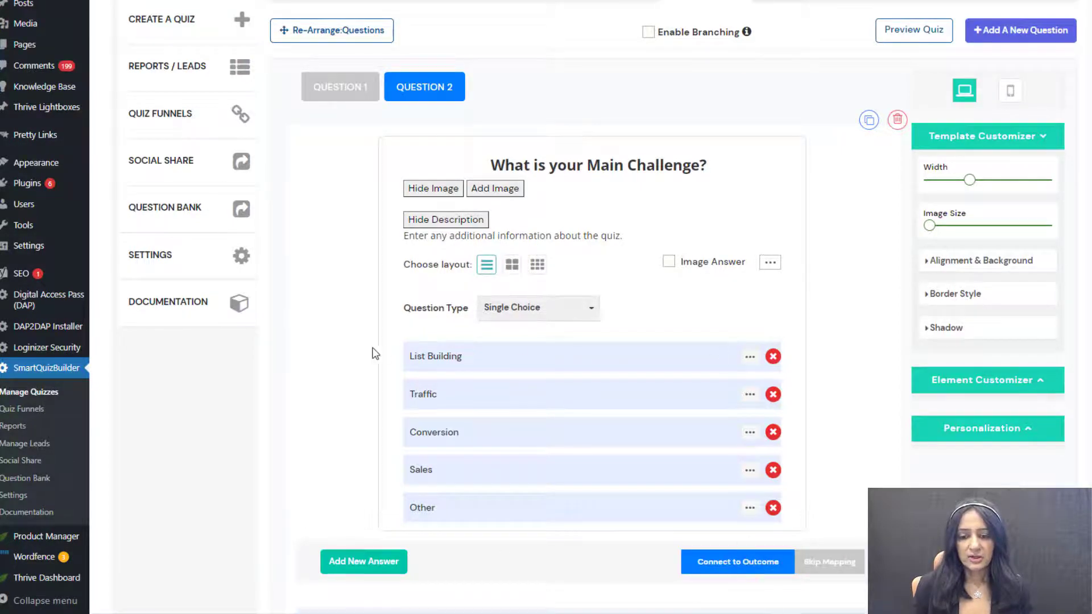
scroll(381, 353, down, 2)
scroll(398, 349, down, 1)
scroll(434, 341, down, 3)
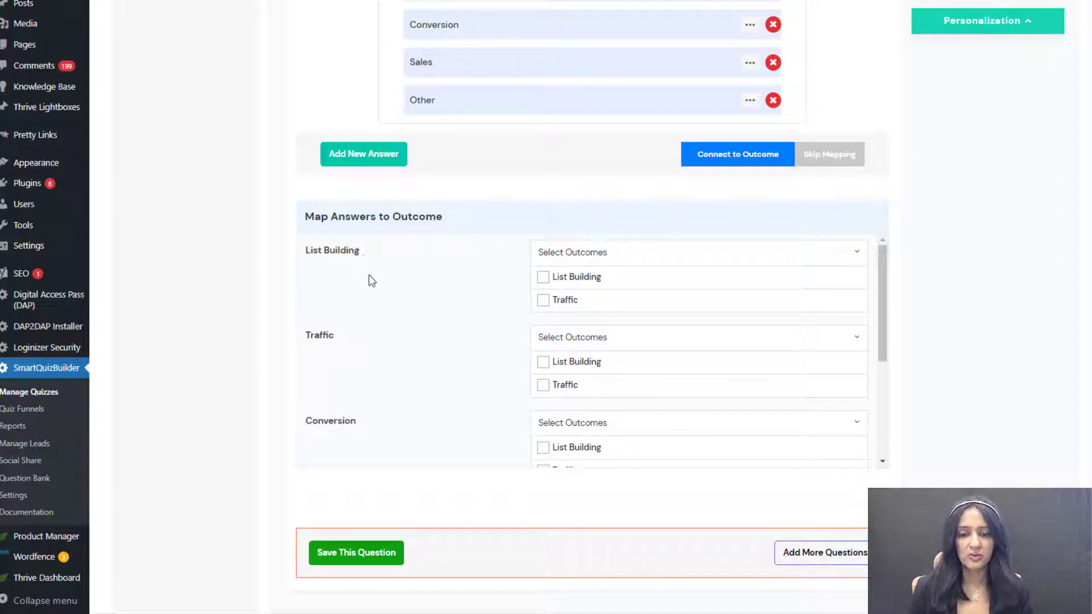
click(543, 278)
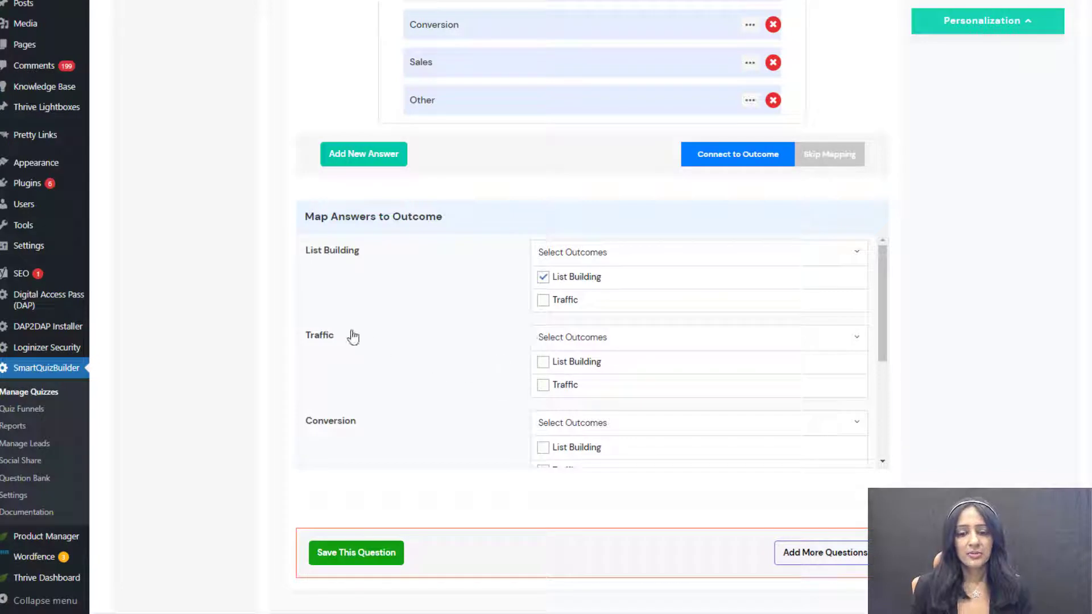
click(543, 386)
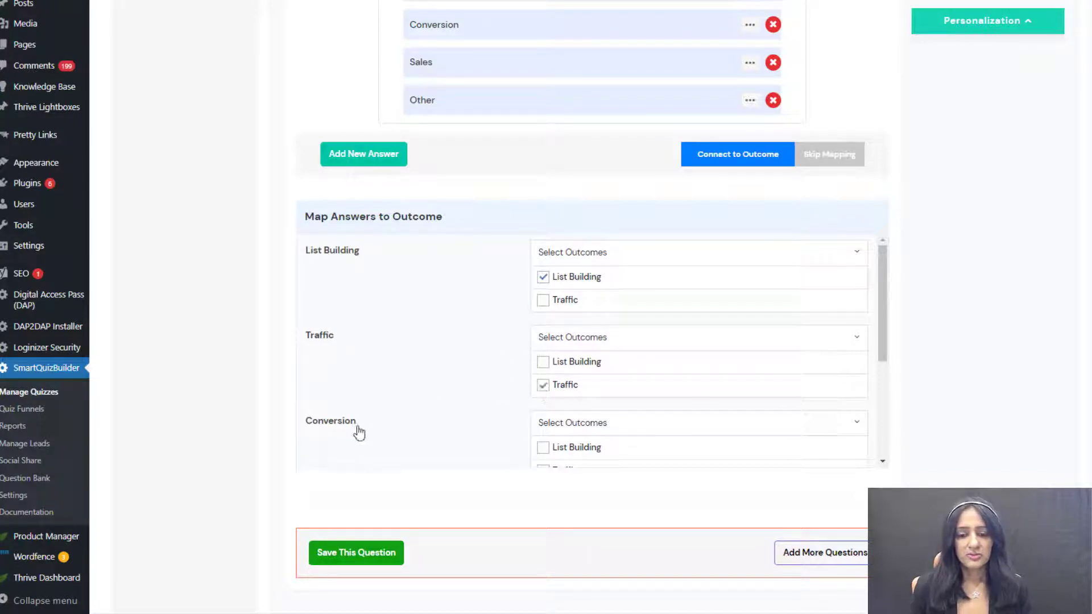
scroll(594, 421, down, 1)
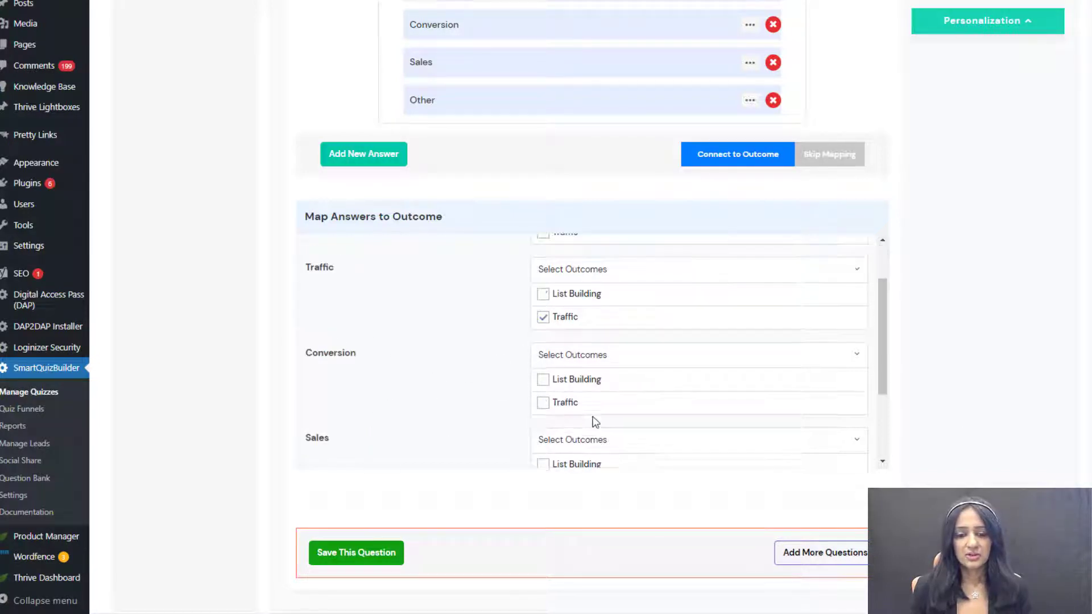
click(543, 379)
scroll(544, 454, down, 2)
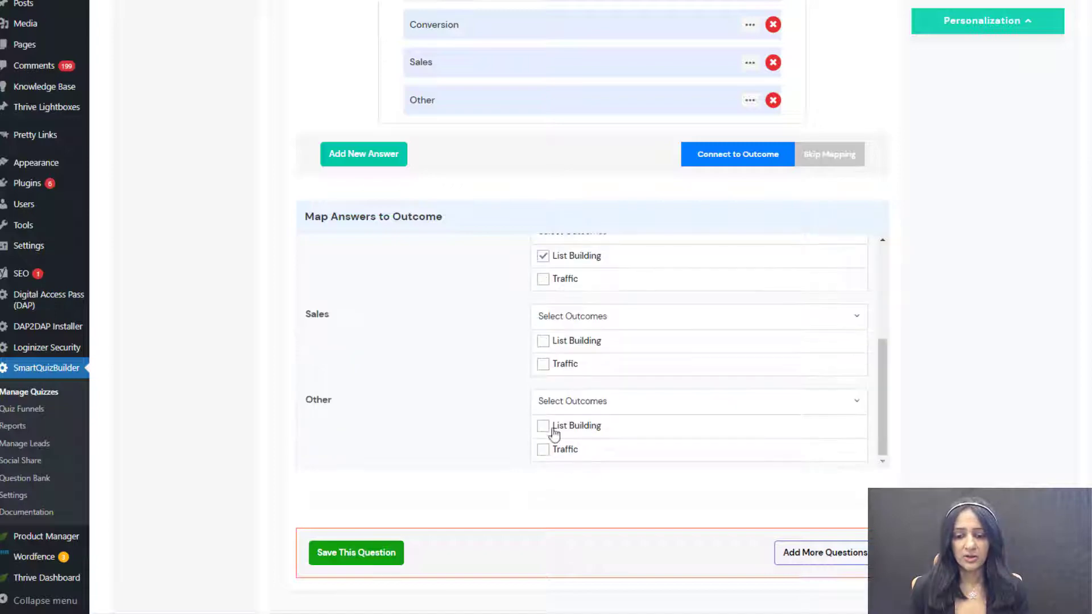
click(543, 364)
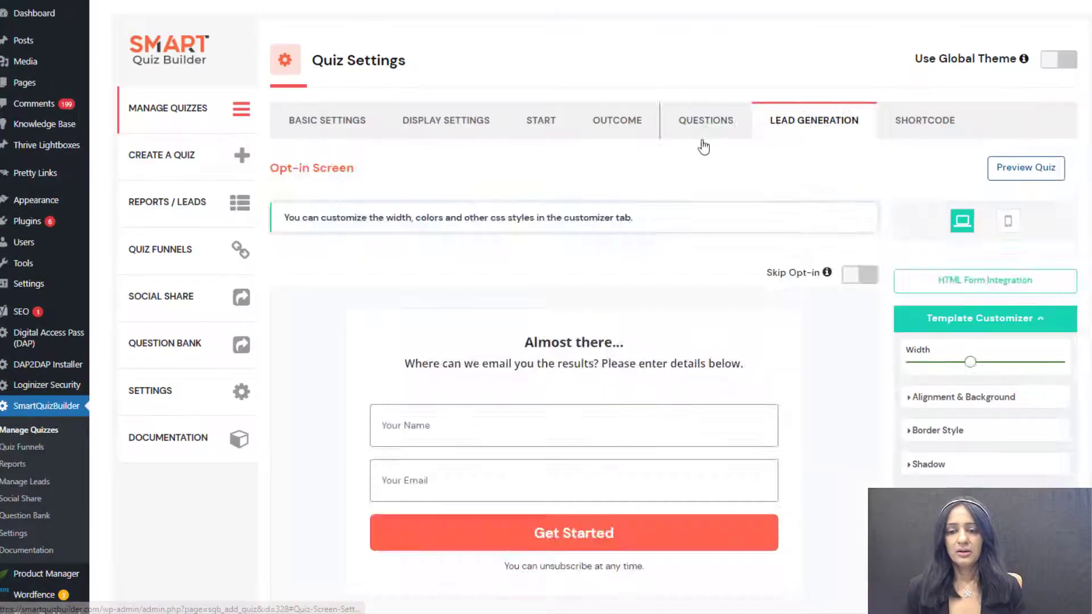
Step: On the lead generation opt-in screen, set the Get Started button's background color to the blue #3074dc
click(705, 126)
click(806, 119)
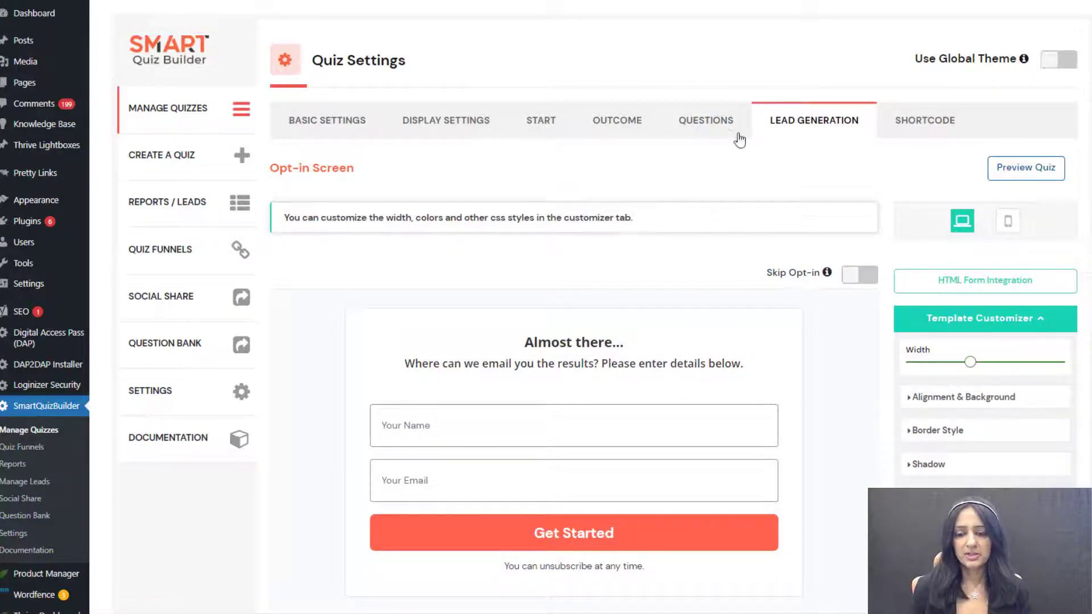
scroll(391, 338, down, 3)
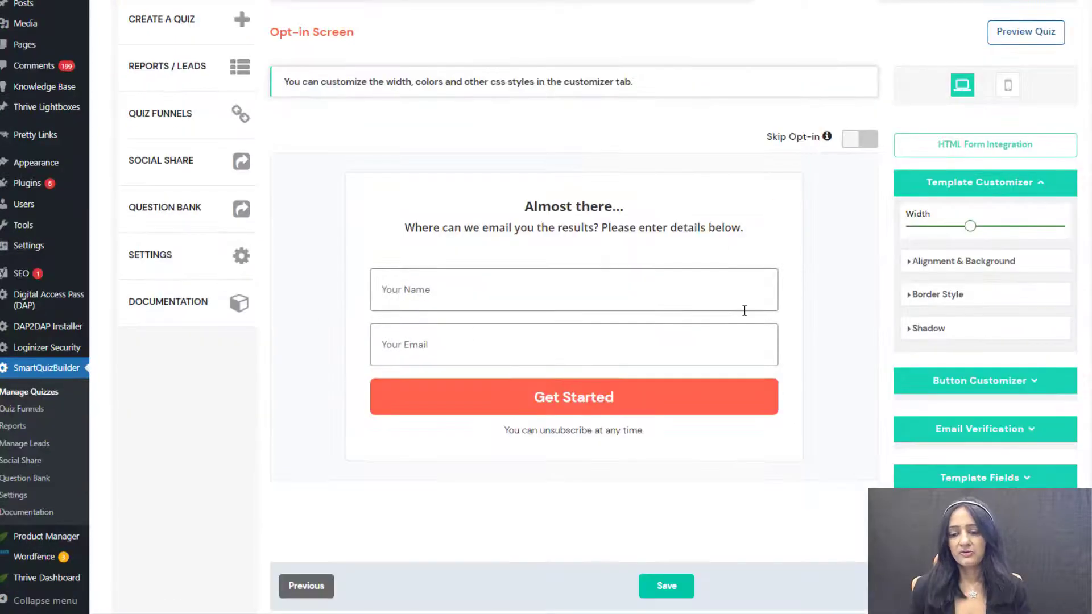
click(1019, 388)
click(1058, 350)
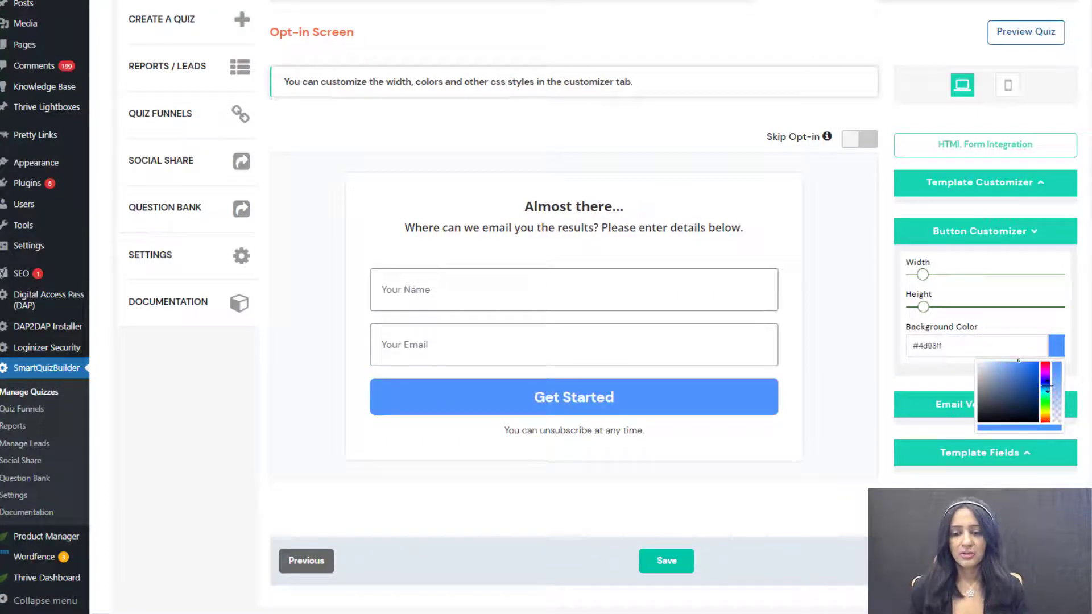
click(1023, 368)
Step: Copy the quiz shortcode [SmartQuizBuilder id=328][/SmartQuizBuilder]
click(382, 322)
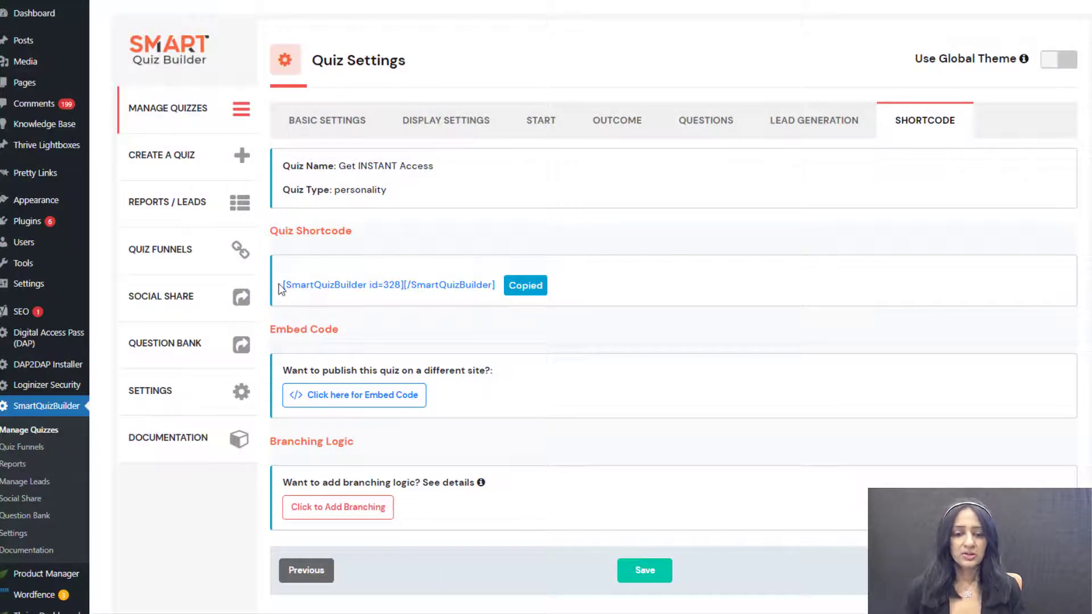
drag(279, 289, 497, 285)
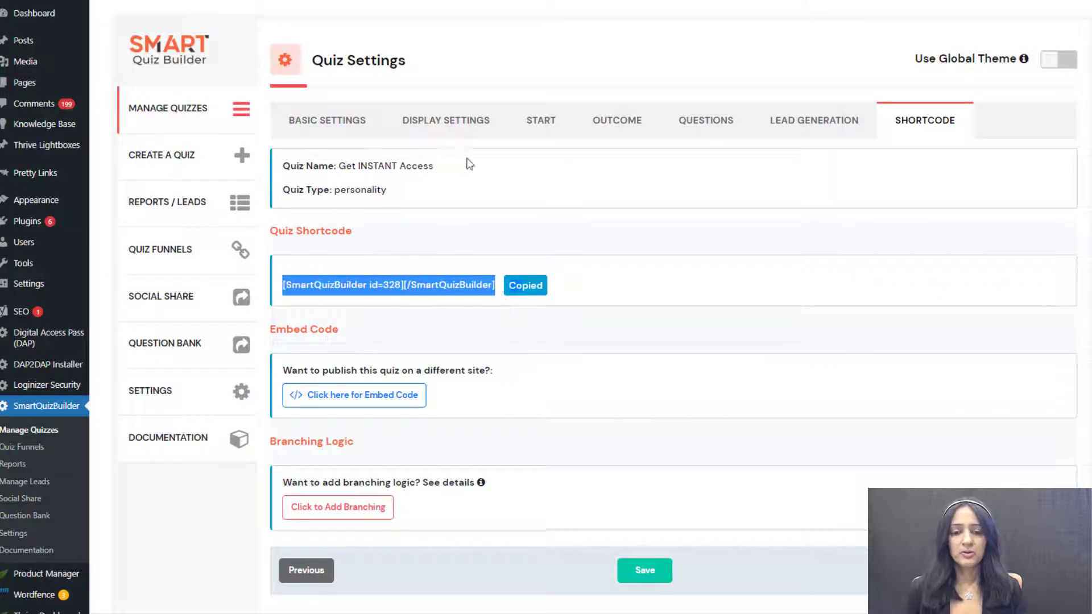
Step: Set the start screen button's background color to #3074dc and save the quiz
click(538, 125)
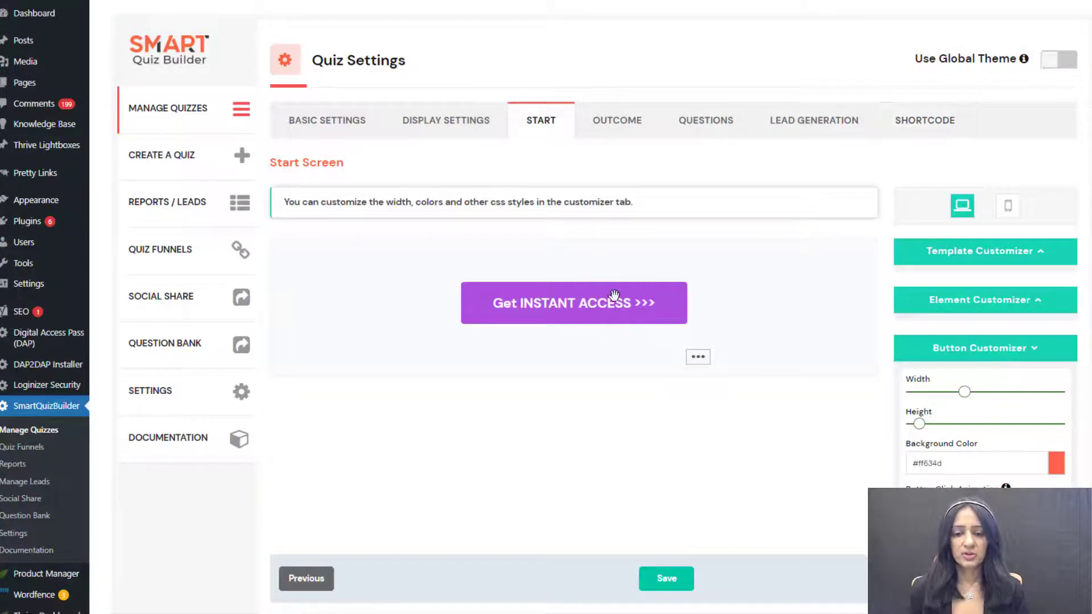
click(796, 129)
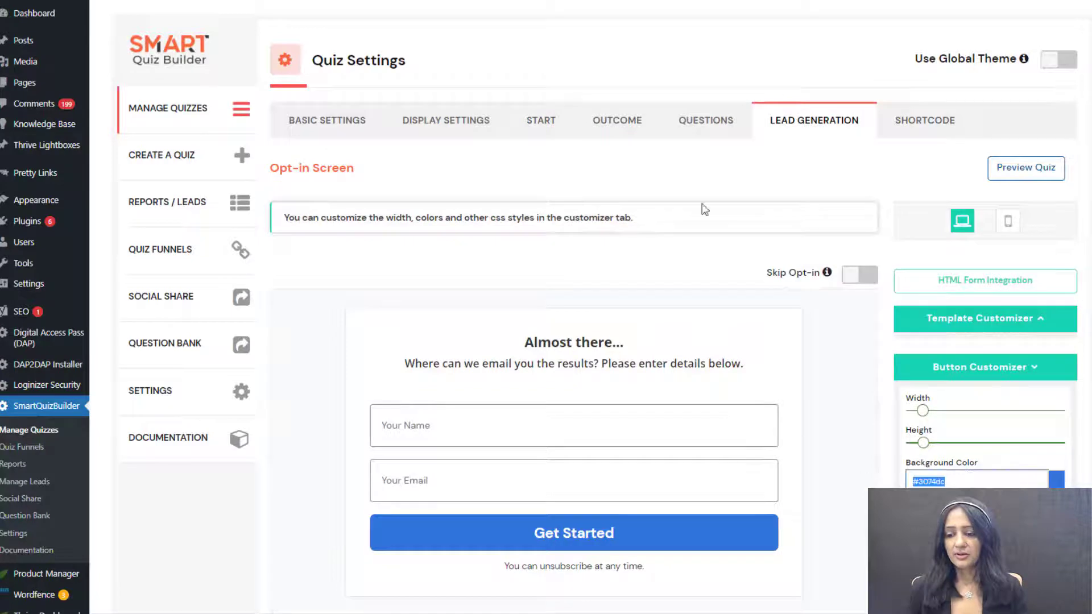
click(549, 126)
scroll(729, 404, down, 1)
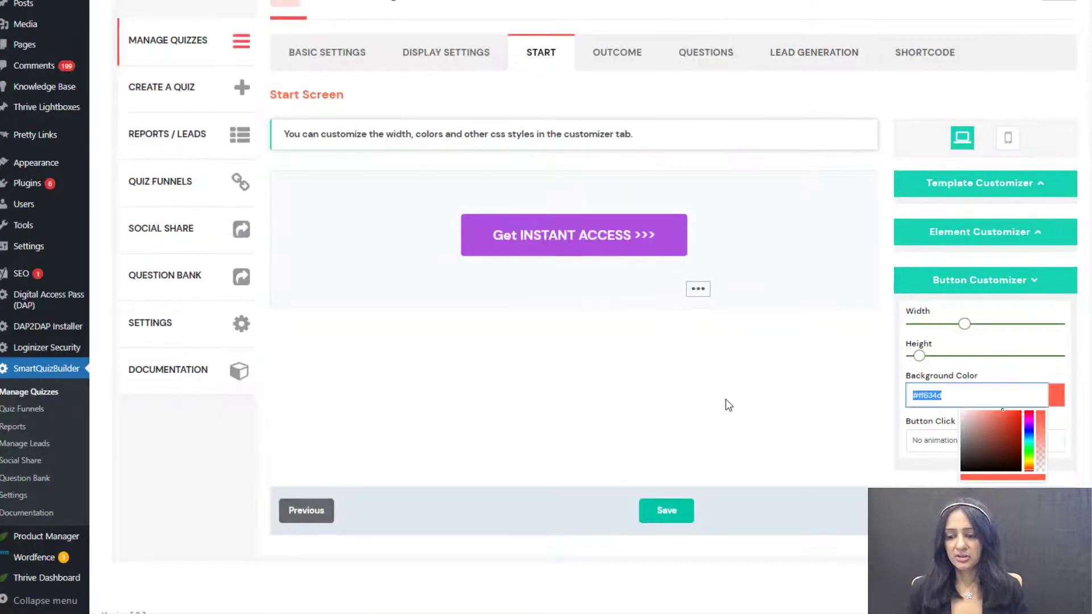
text(#3074dc)
click(660, 427)
click(677, 511)
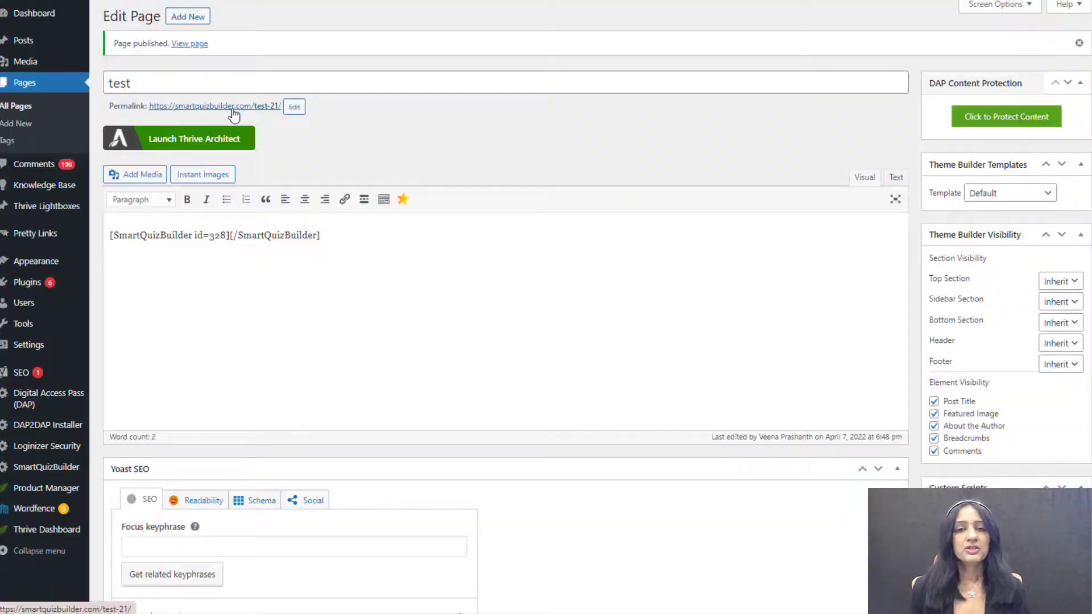
Step: View the published test page containing the quiz shortcode and launch the popup with its Get INSTANT ACCESS button
triple_click(383, 240)
click(407, 254)
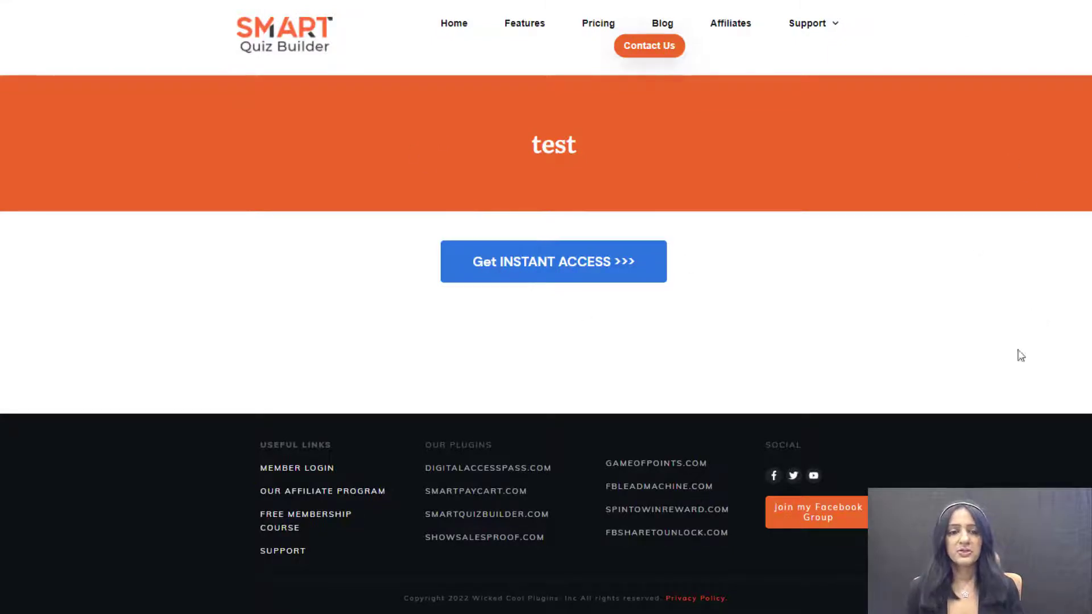
click(543, 274)
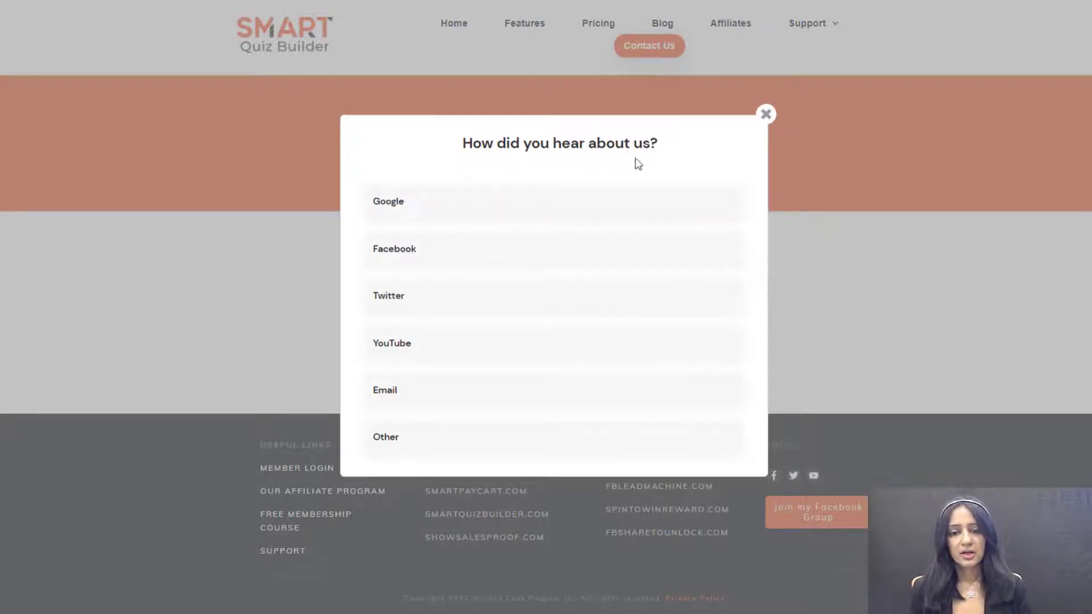
Step: Answer the "How did you hear about us?" question with Other, enter "Facebook Group" and continue
click(403, 448)
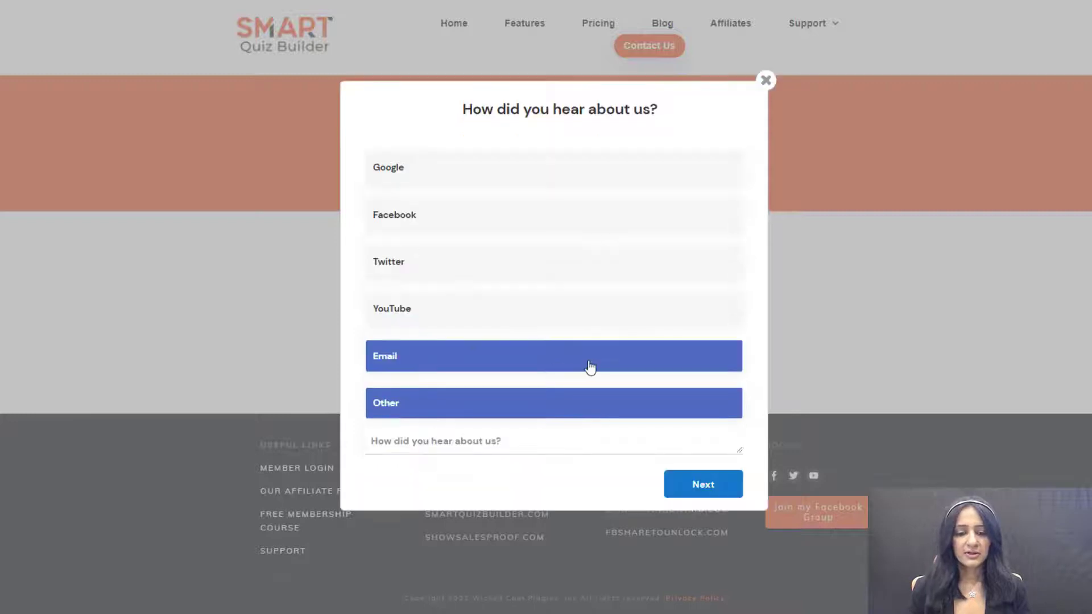
click(466, 441)
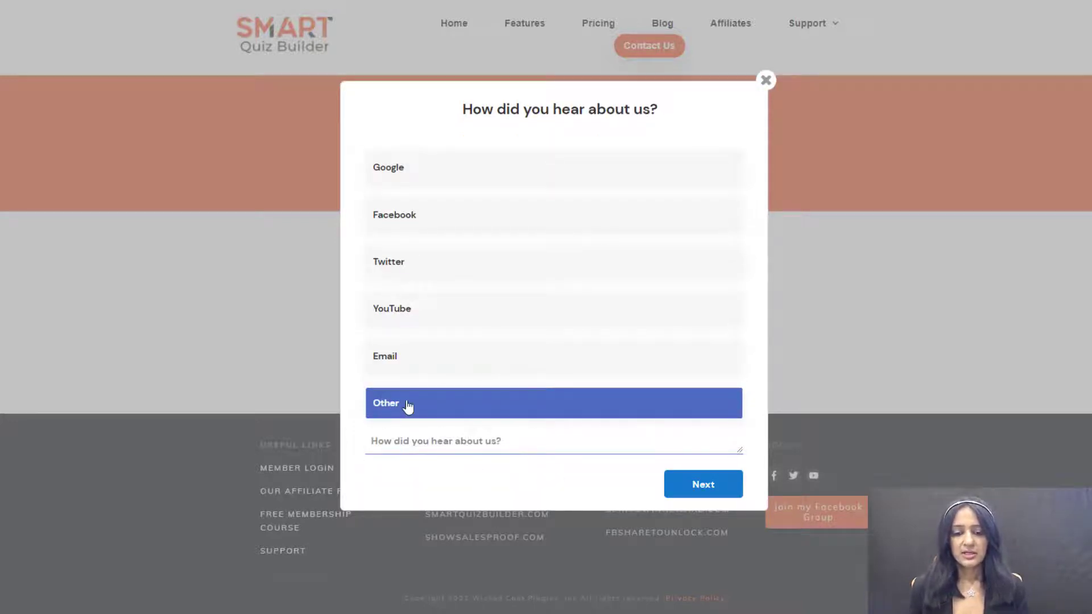
text(Fa)
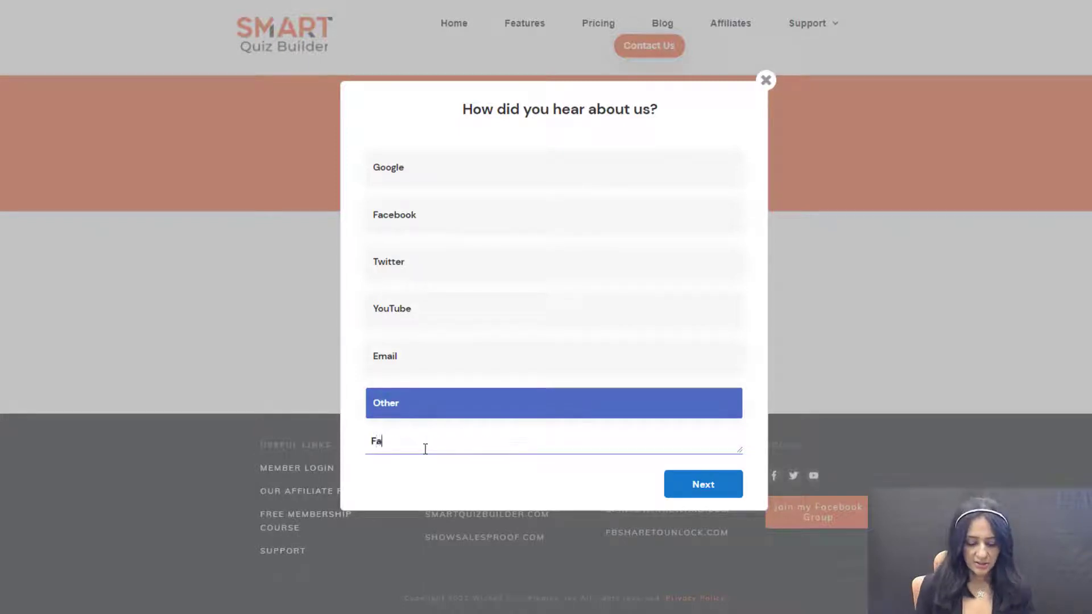
text(cebook Group)
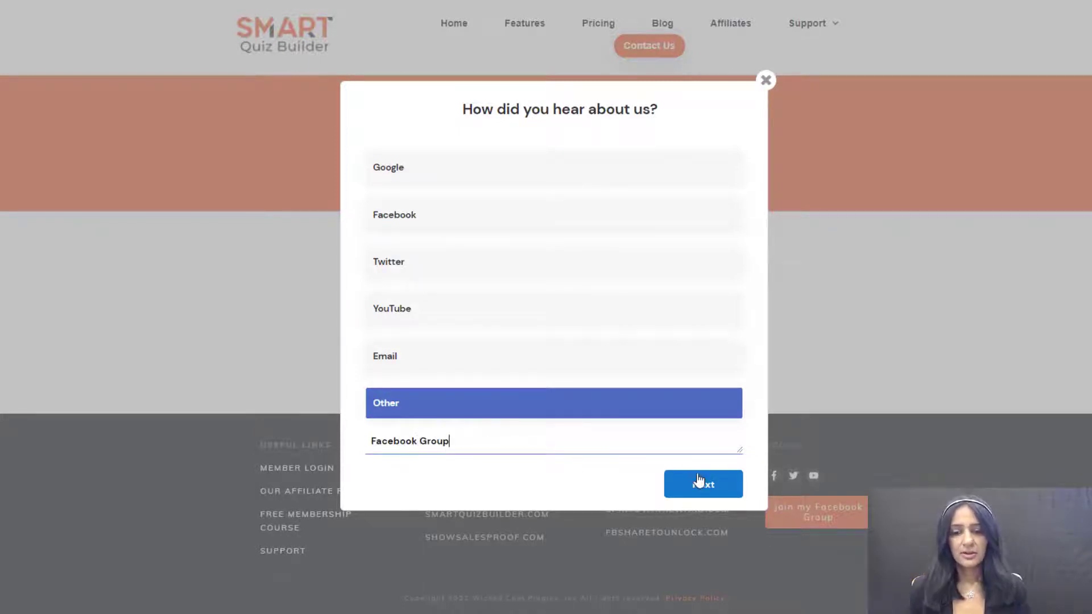
click(703, 485)
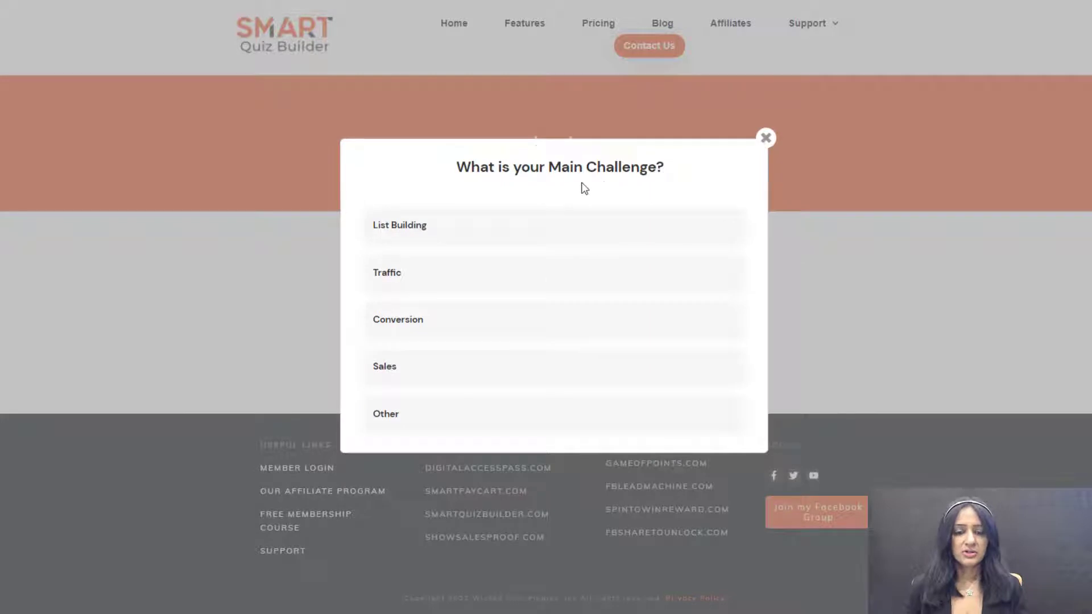
Step: Answer the Main Challenge question with List Building, then submit the opt-in form with the quiz taker's name and email
click(461, 237)
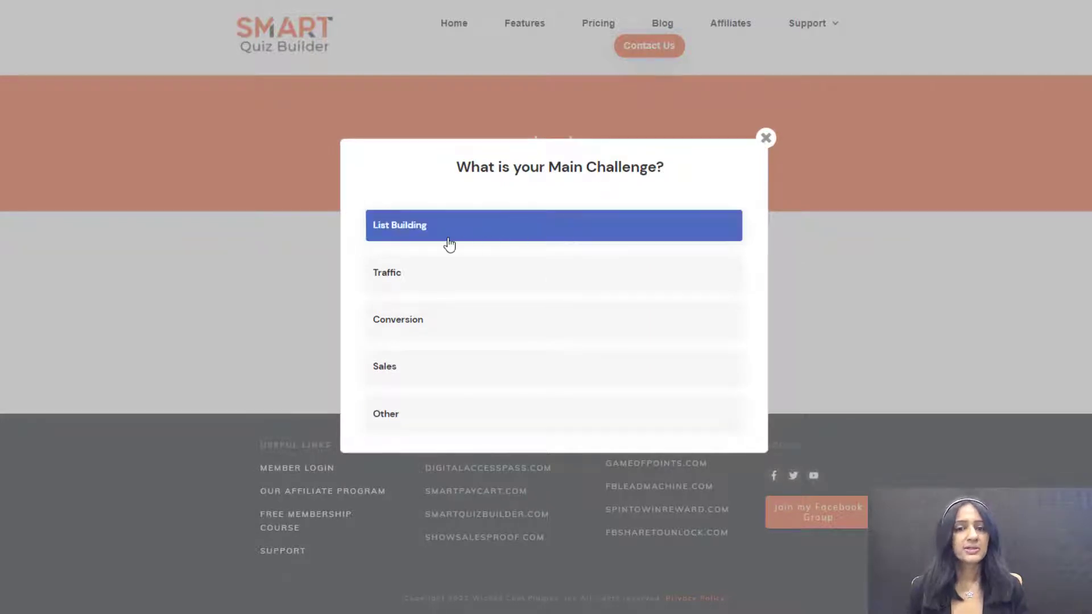
click(446, 272)
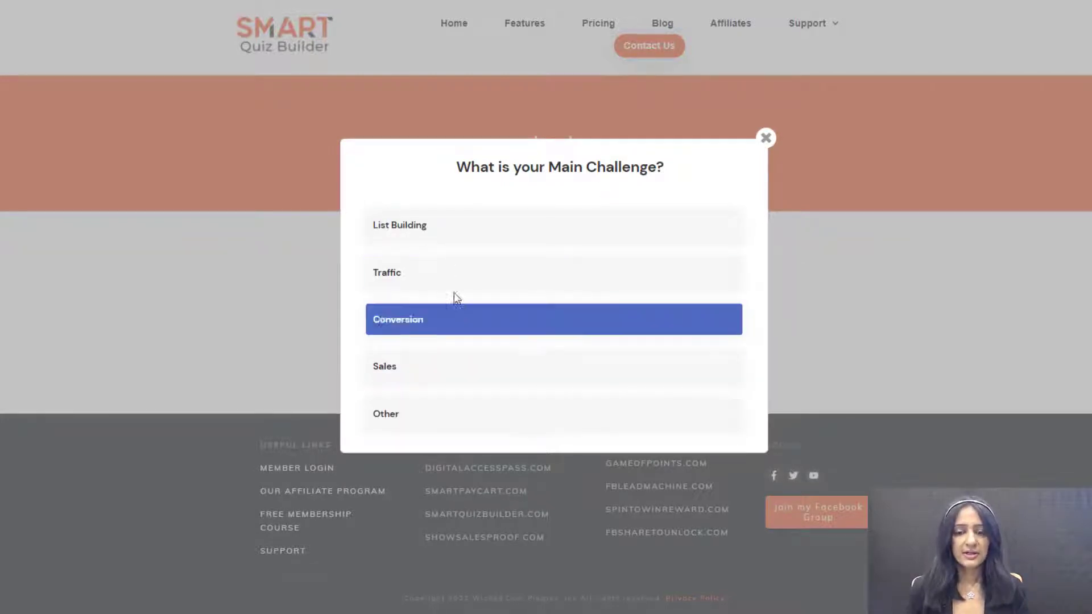
click(446, 240)
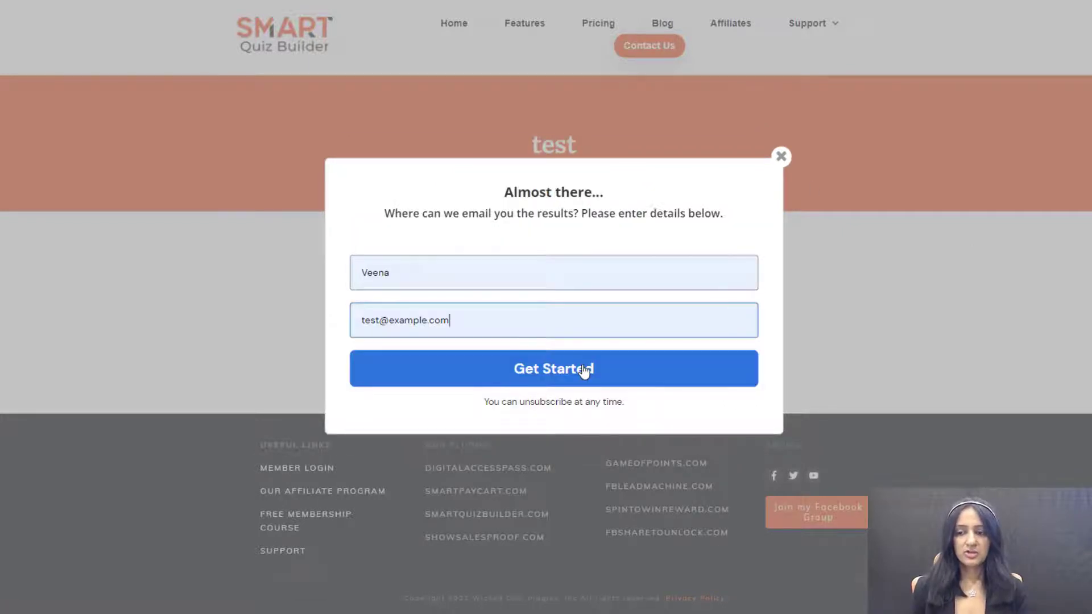
click(584, 370)
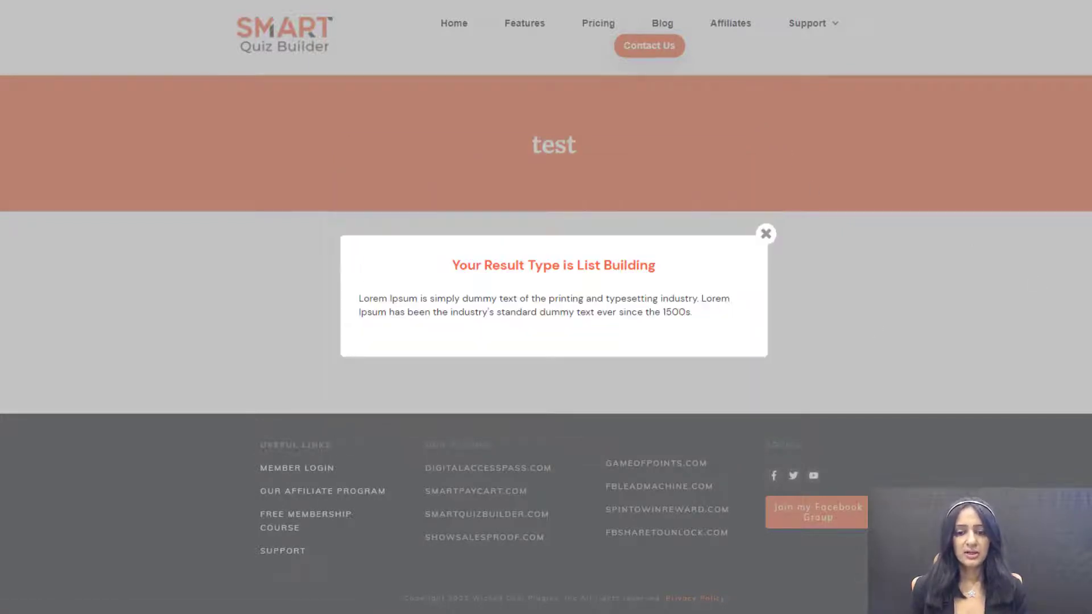
Step: Examine the title and description text of the quiz outcome in the popup
triple_click(470, 263)
click(657, 328)
drag(693, 313, 284, 299)
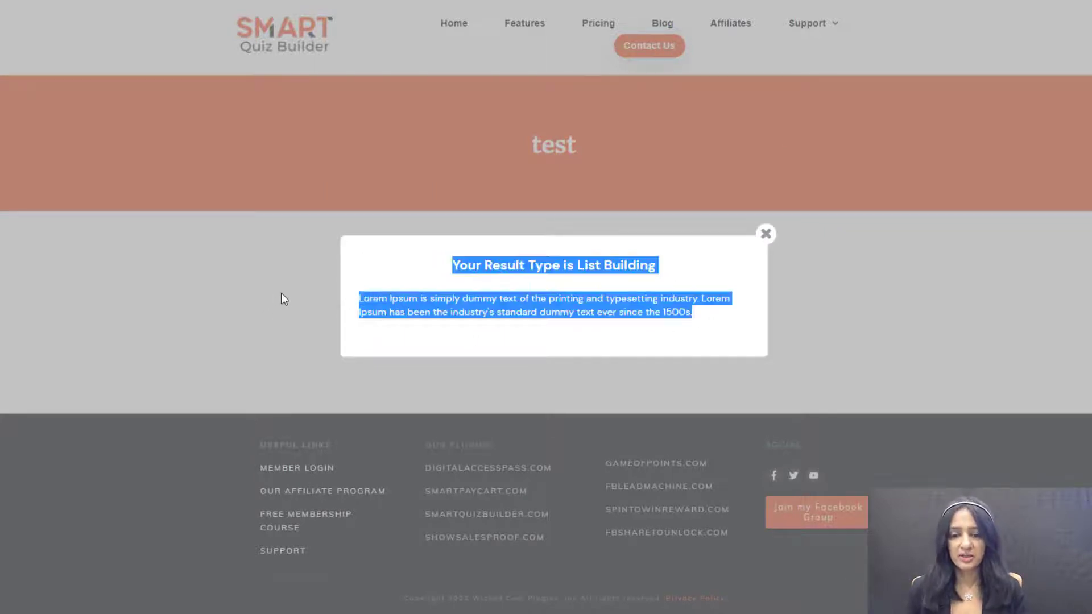
click(529, 292)
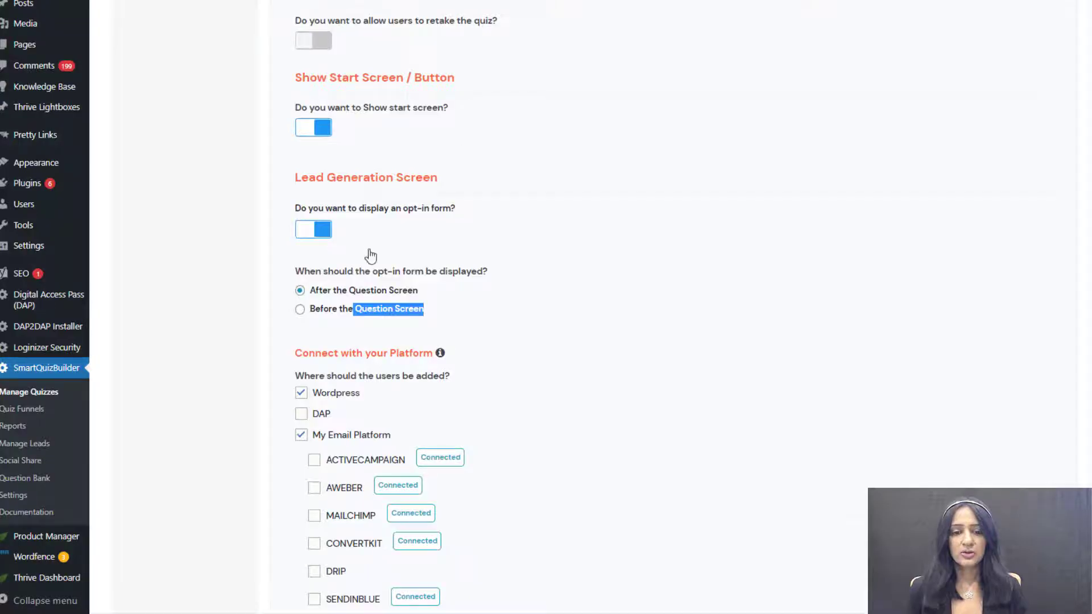
Step: Review the quiz's opt-in form and email platform connection options
scroll(370, 261, down, 7)
scroll(370, 261, up, 2)
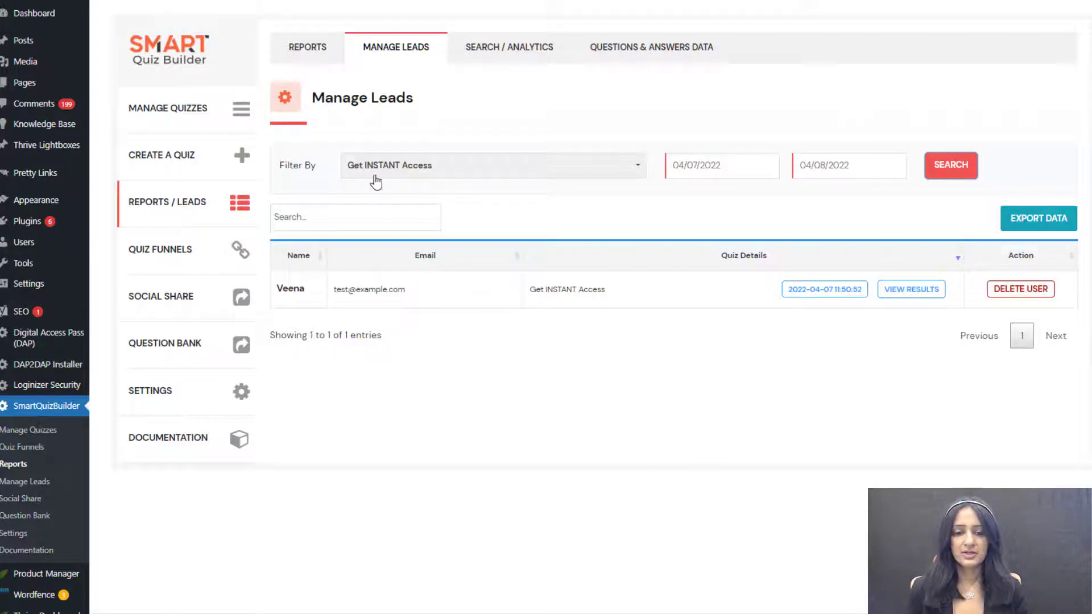
Step: Inspect the quiz result details and answers of the lead recorded for the Get INSTANT Access quiz
click(395, 169)
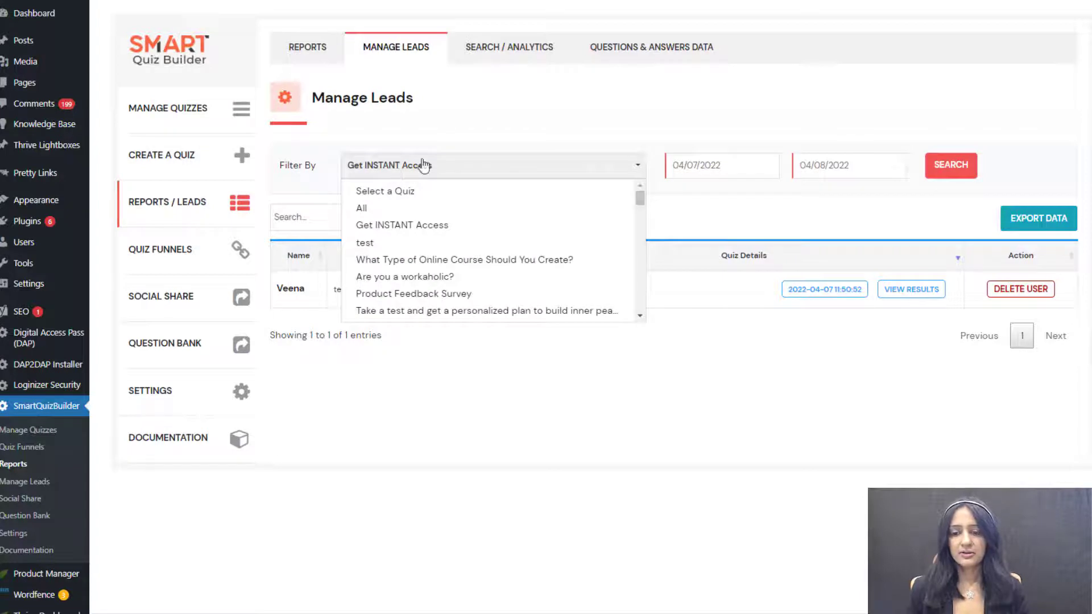
click(733, 206)
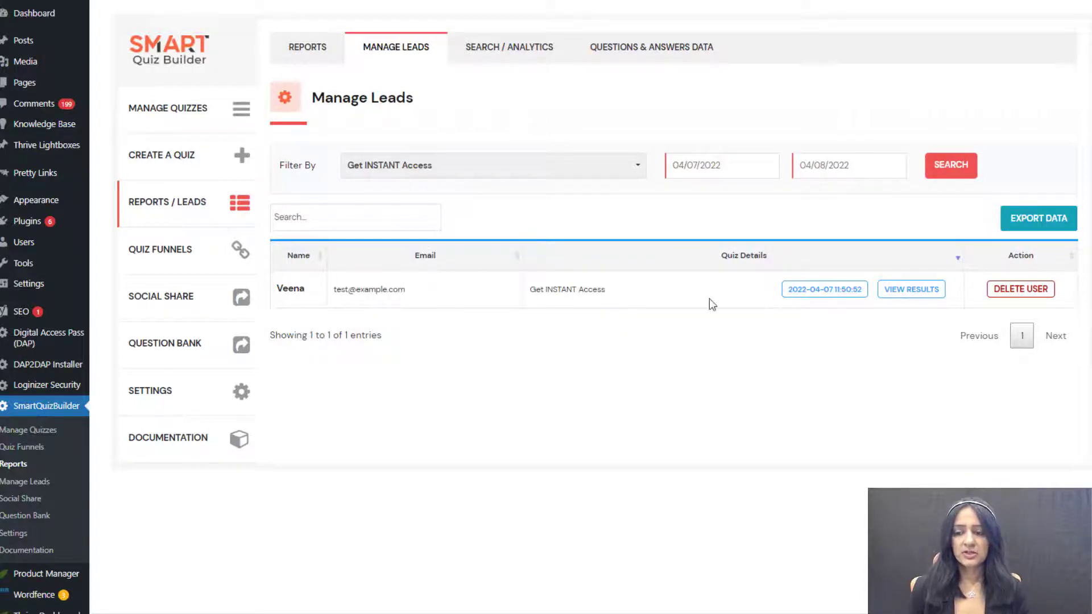
click(916, 289)
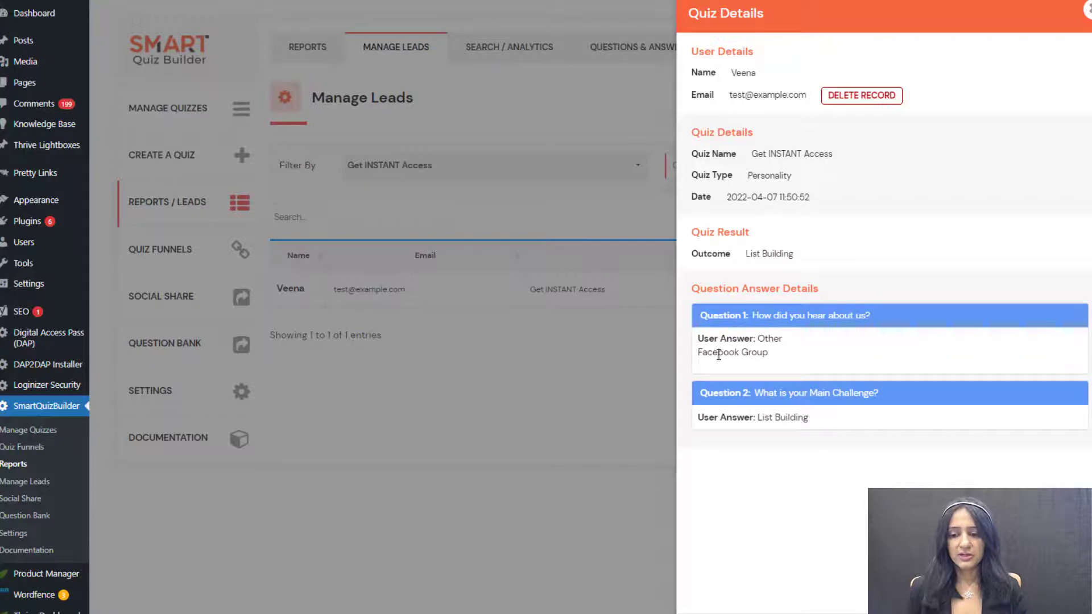
double_click(769, 339)
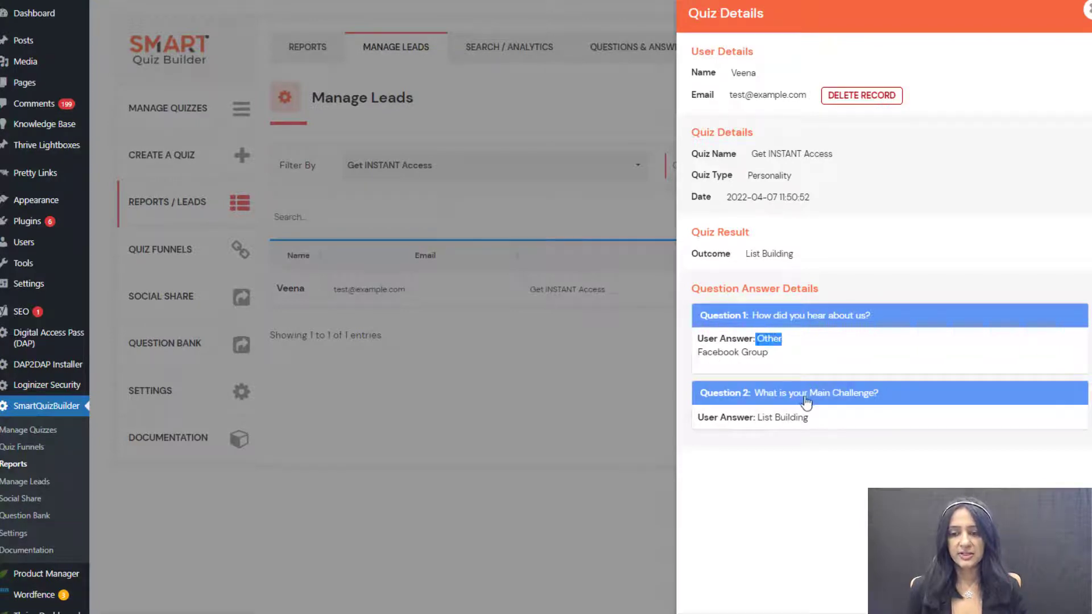
click(1087, 22)
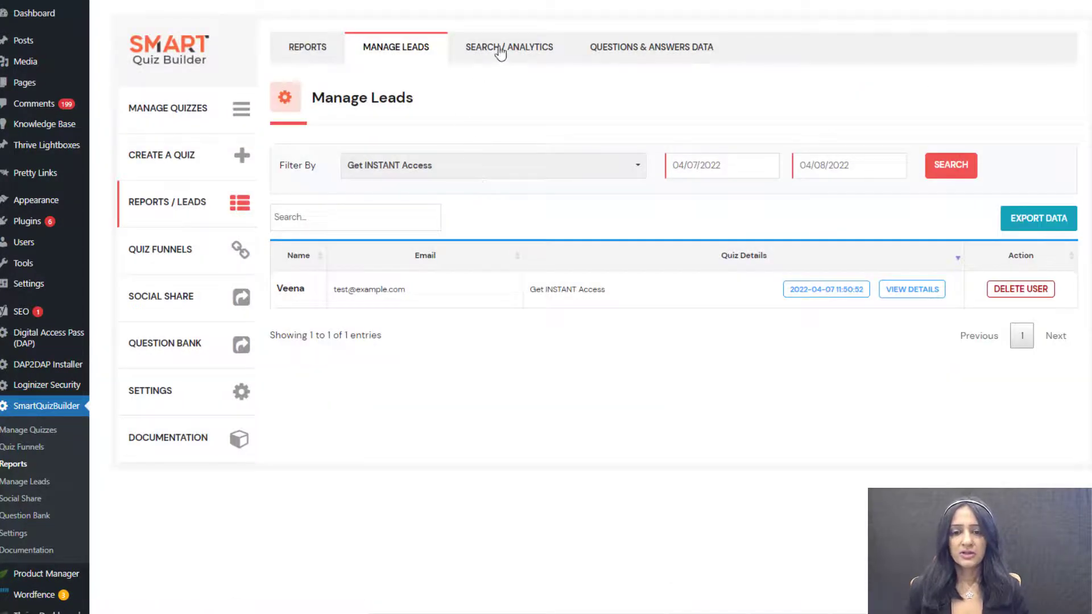
Step: Search the Get INSTANT Access responses for leads who answered "What is your Main Challenge?" with List Building
click(500, 50)
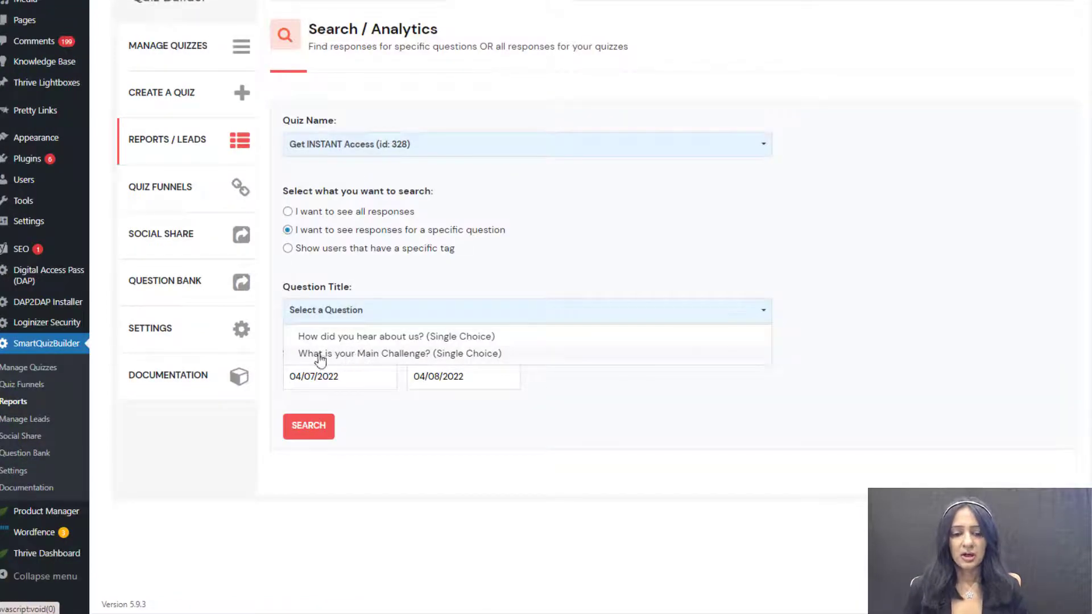
click(350, 354)
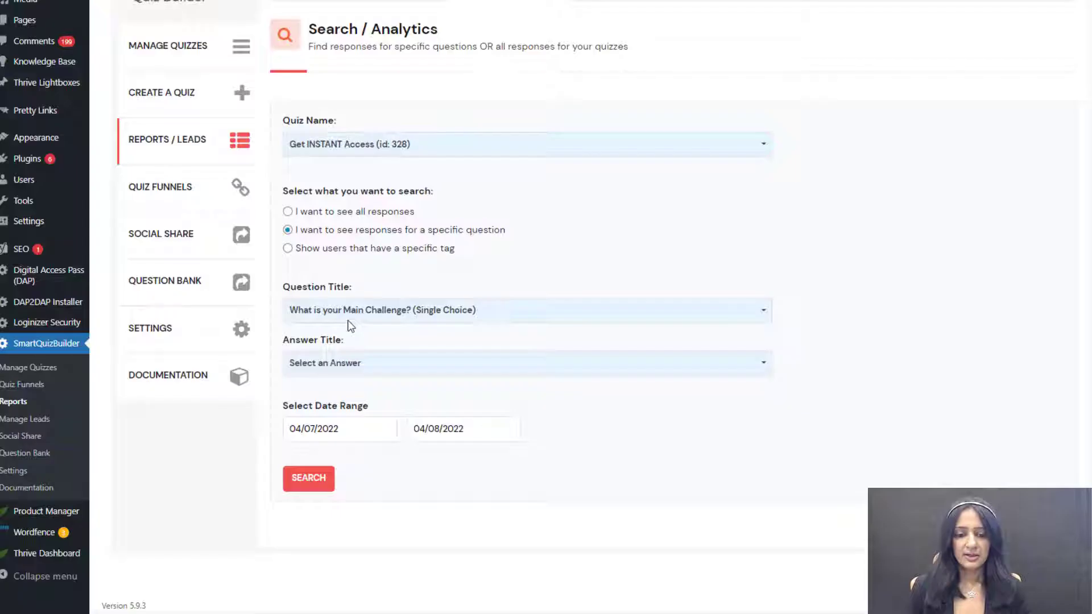
click(350, 362)
click(329, 407)
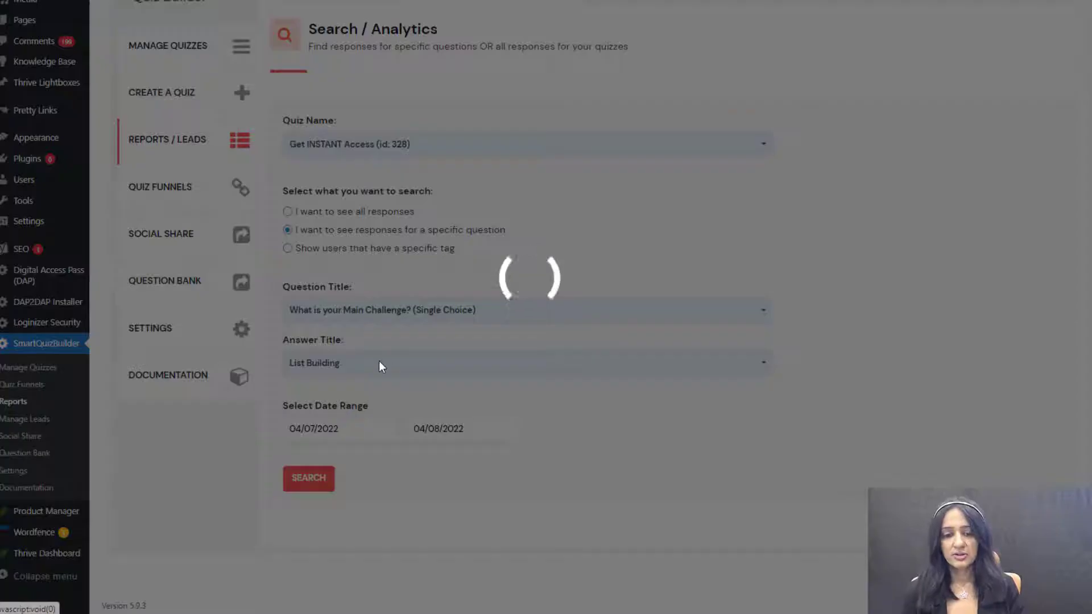
scroll(563, 335, down, 2)
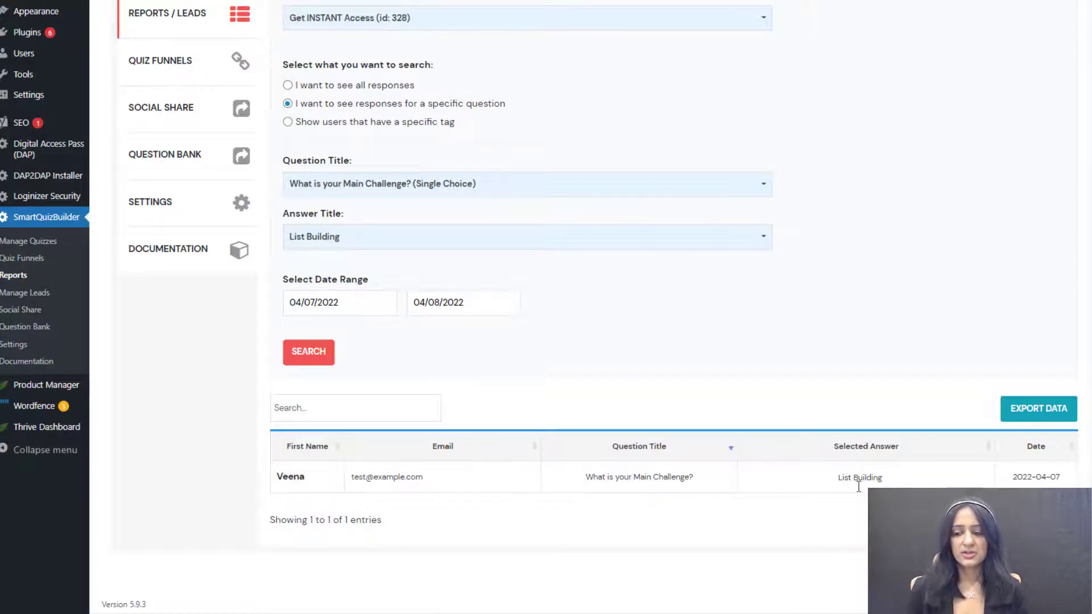
scroll(1063, 327, up, 3)
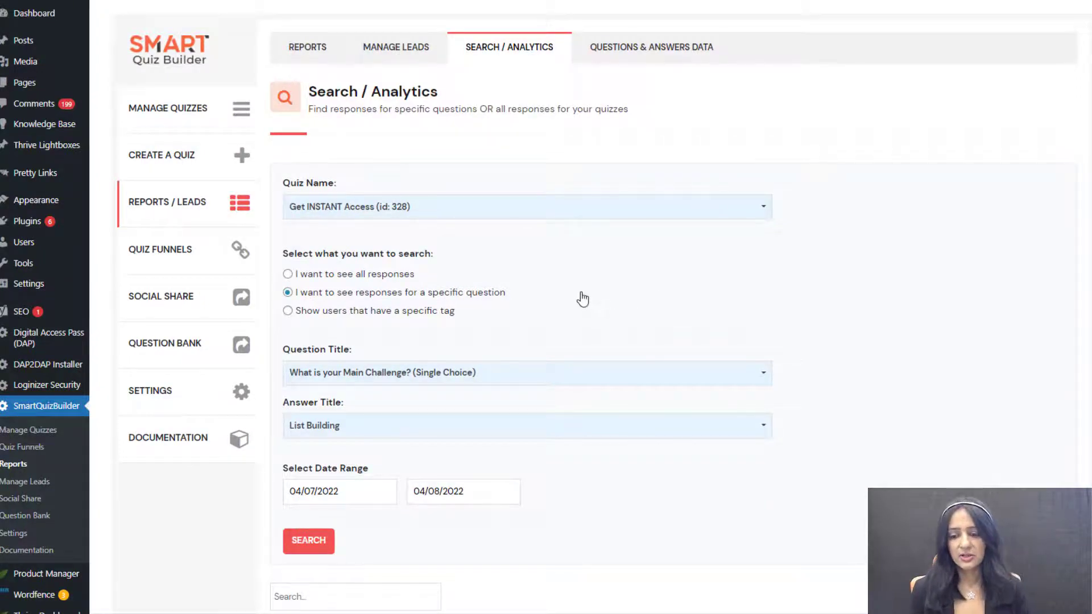
scroll(939, 384, down, 3)
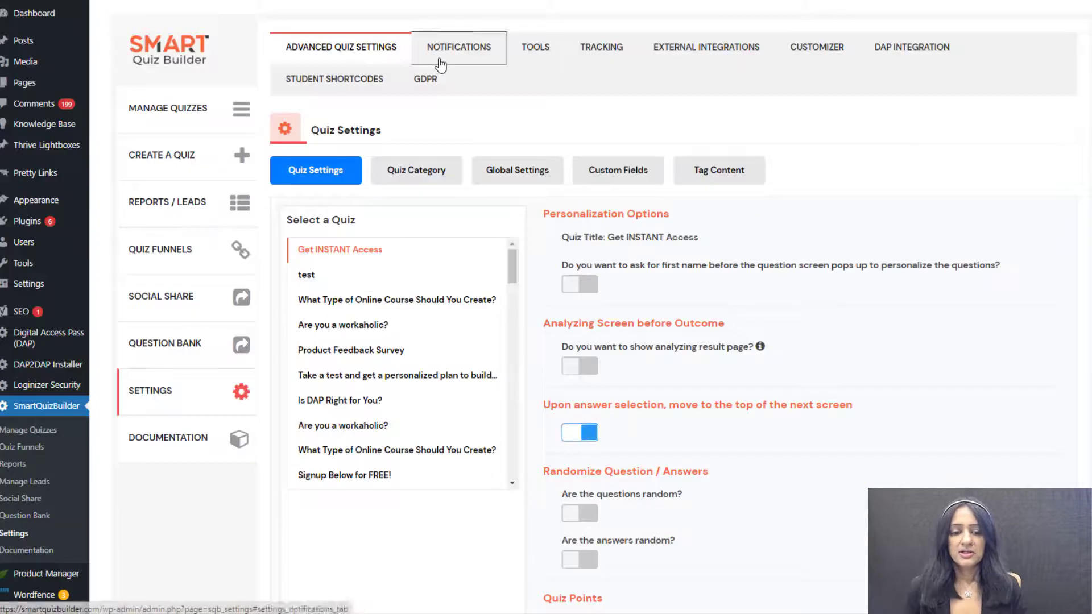
Step: In the global notification settings, enable the student results email for personality quizzes
click(441, 54)
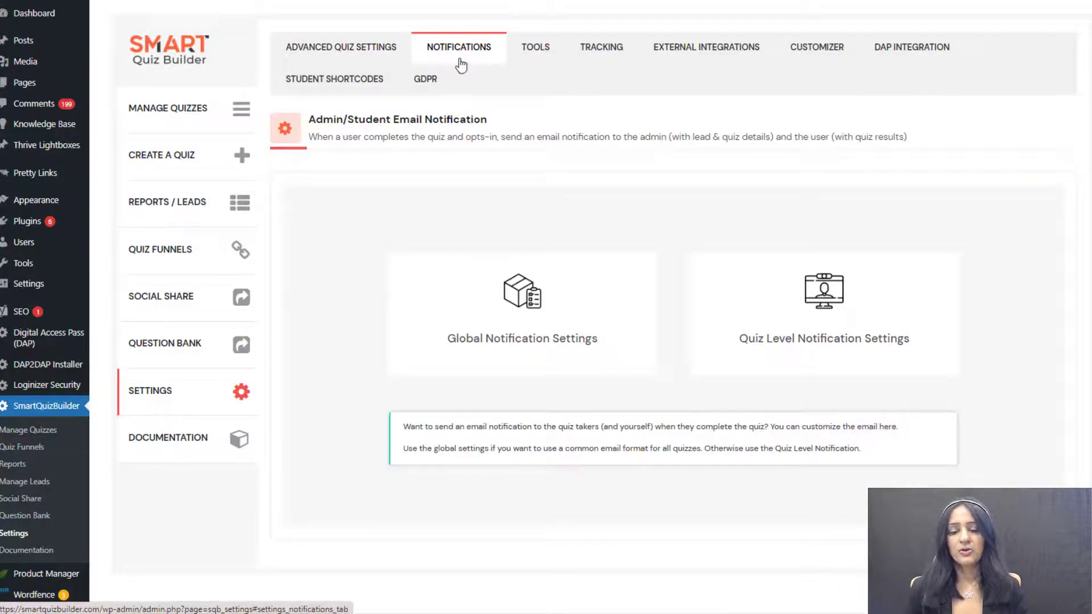
click(556, 324)
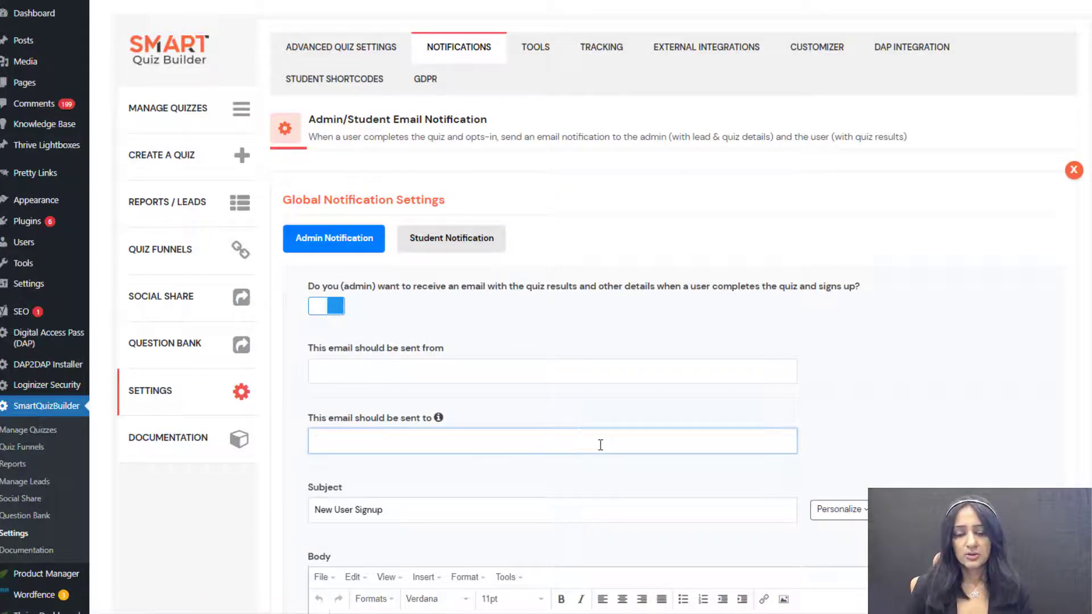
click(451, 238)
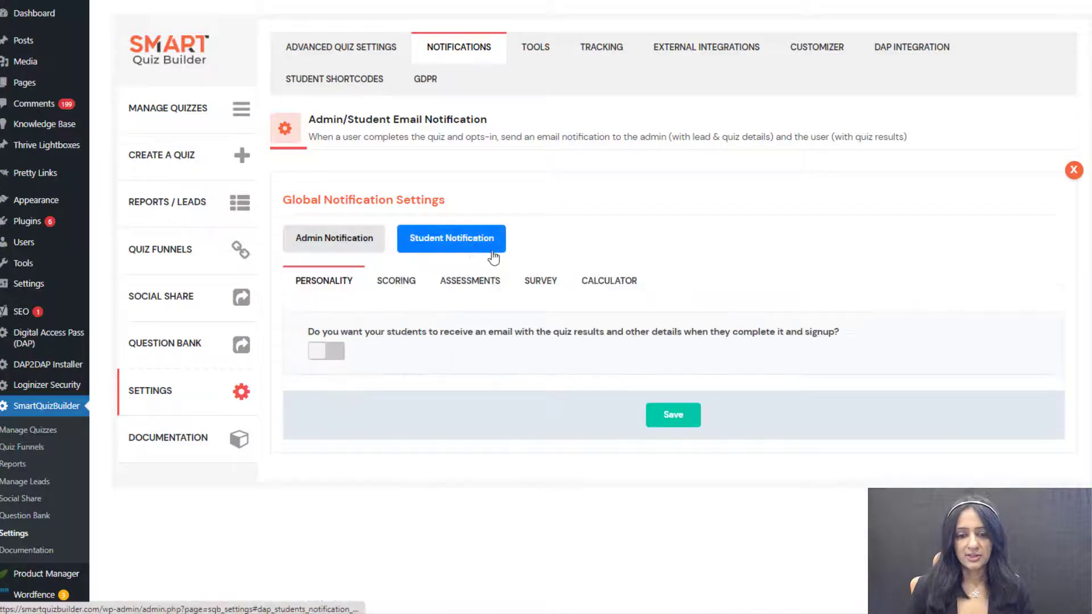
click(314, 350)
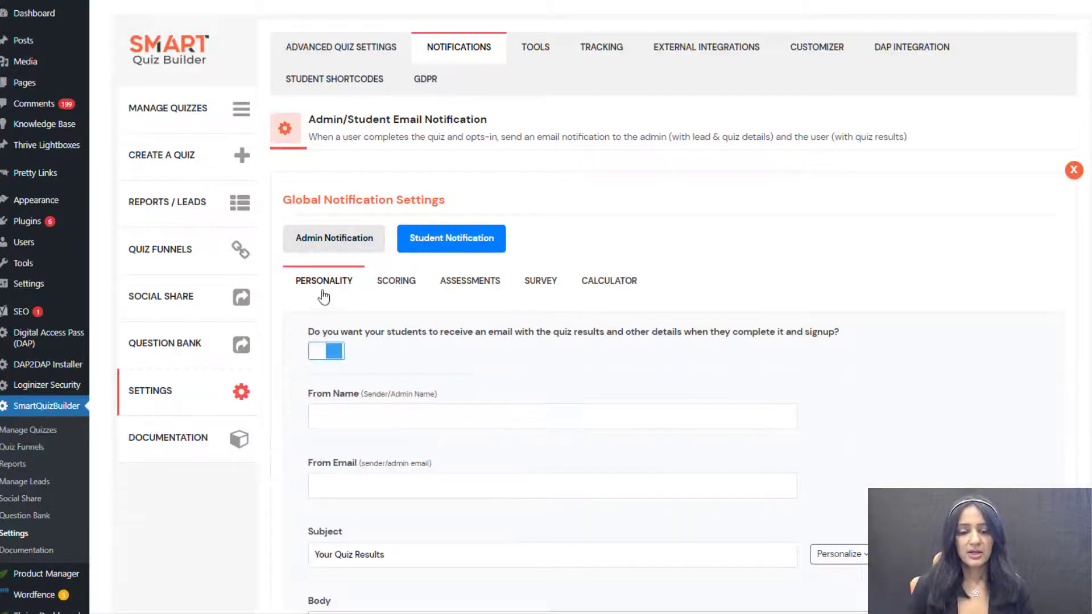
scroll(350, 418, down, 1)
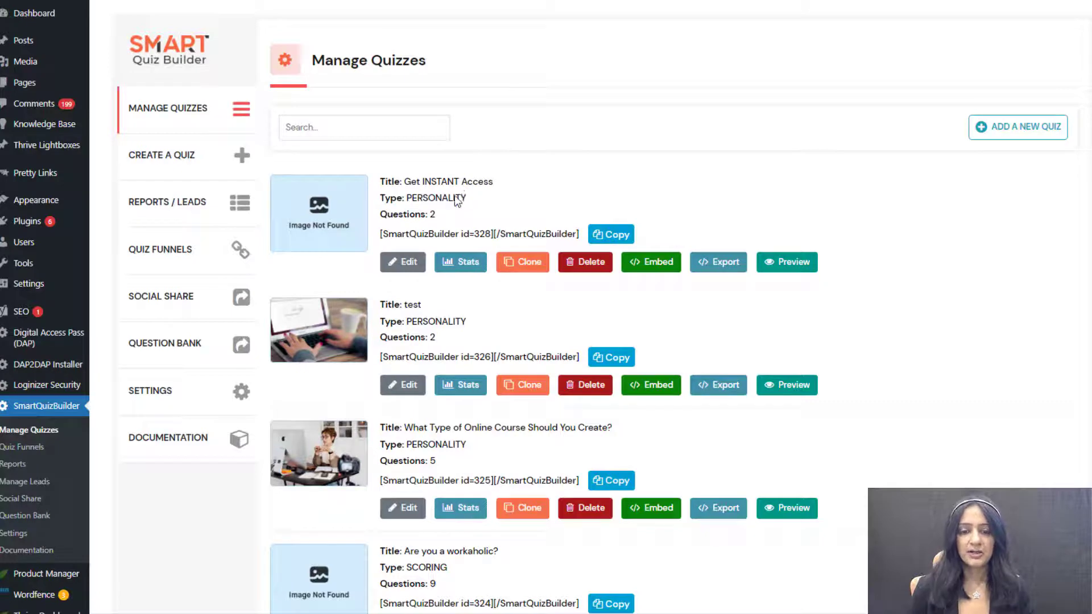
Step: Edit the Get INSTANT Access quiz, set its display to Exit Popup and browse the pages where it can appear
click(402, 262)
drag(658, 504, 658, 608)
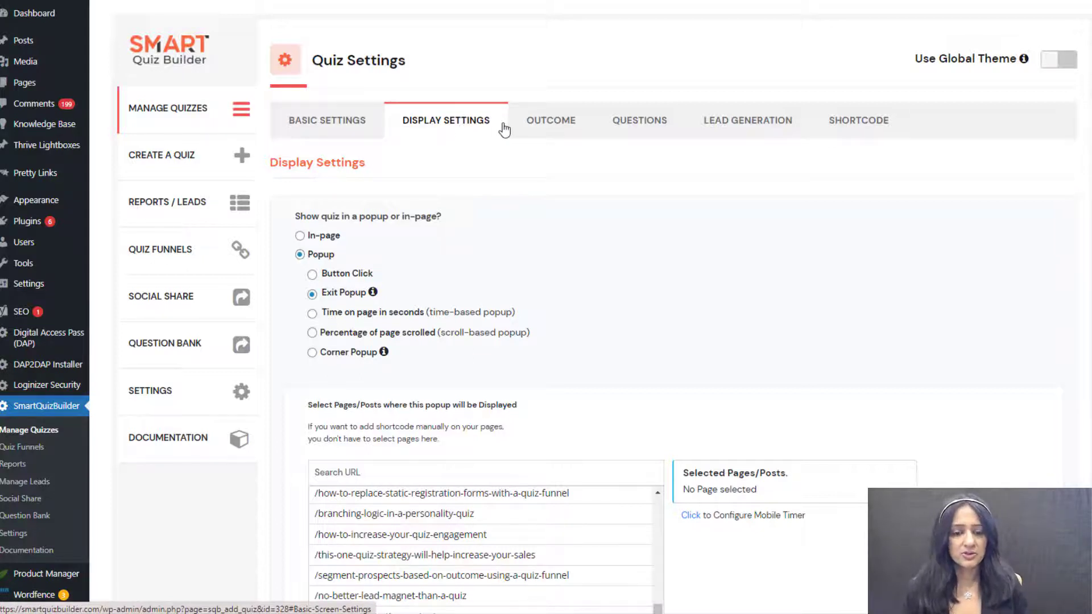
Step: Set the exit popup to display on /static-vs-interactive-content, /no-better-lead-magnet-than-a-quiz and /segment-prospects-based-on-outcome-using-a-quiz-funnel
scroll(682, 272, down, 1)
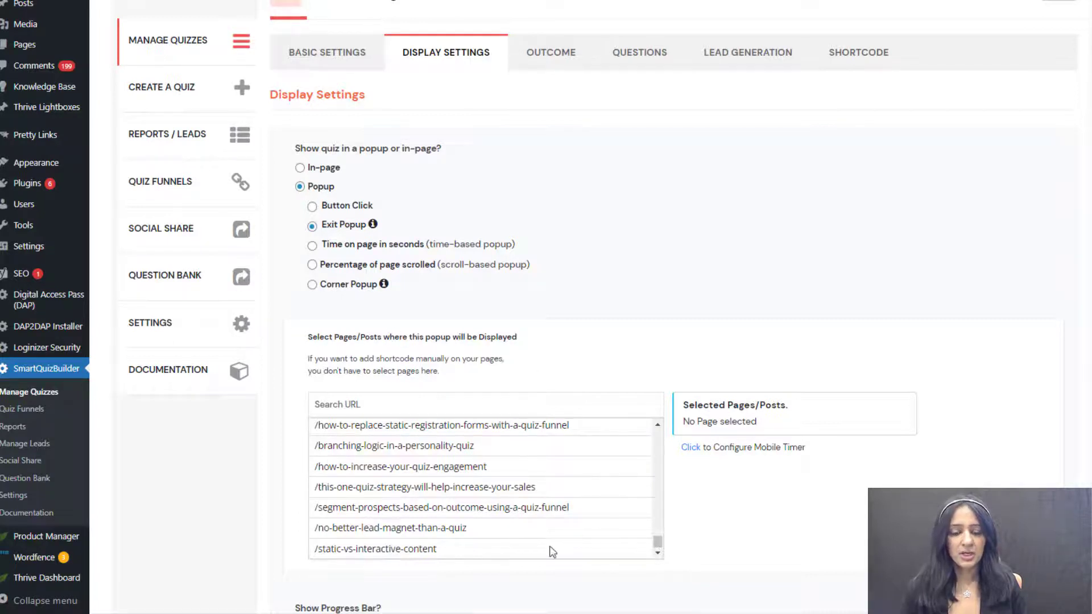
click(463, 552)
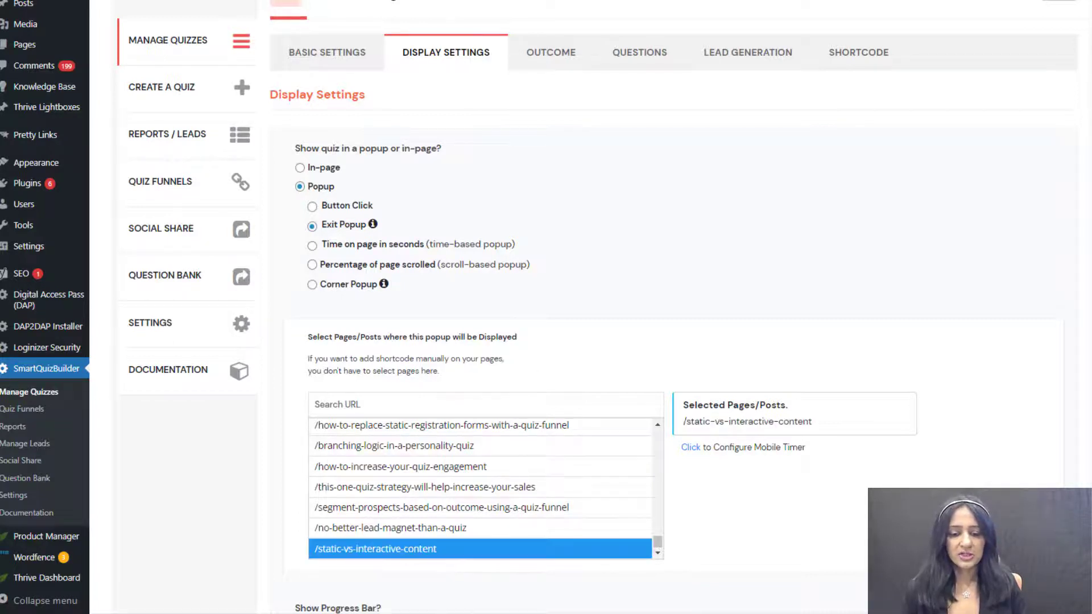
ctrl+click(518, 528)
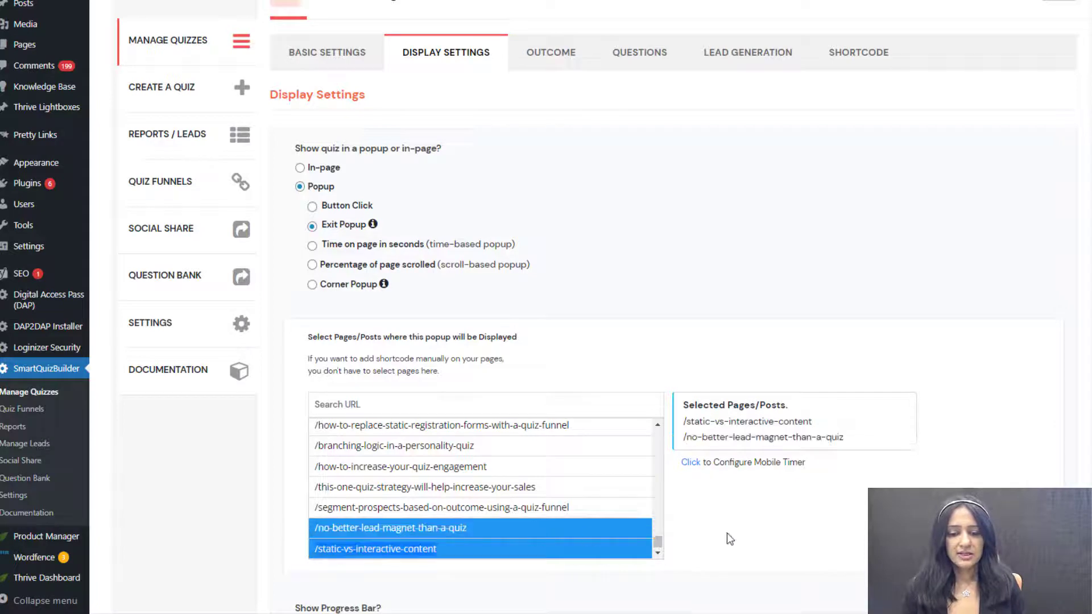
ctrl+click(459, 507)
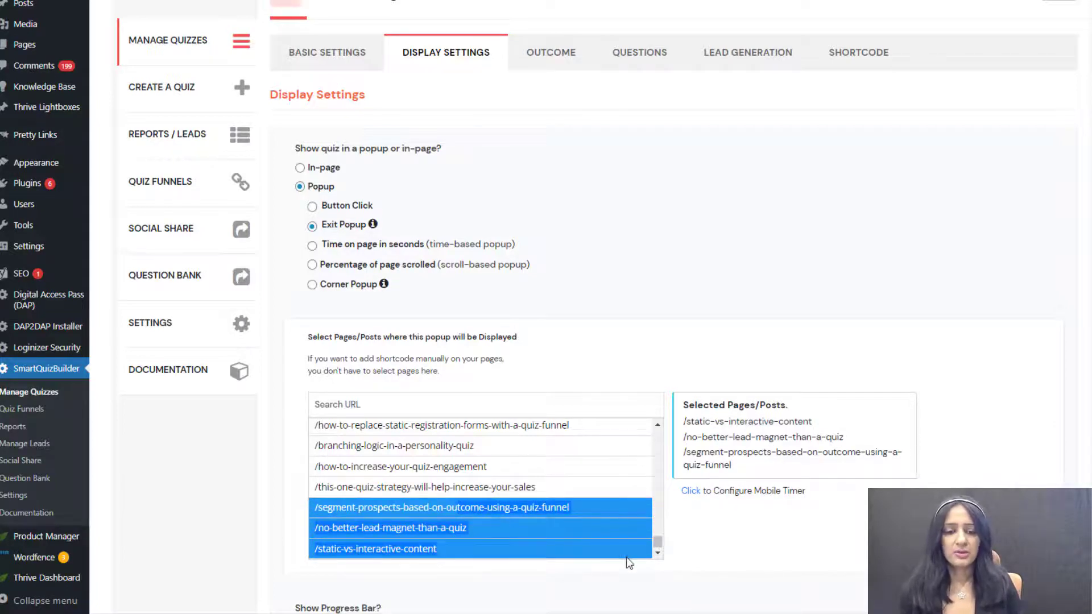
Step: Review the Get INSTANT Access quiz's questions and lead generation settings
scroll(626, 341, up, 2)
click(626, 120)
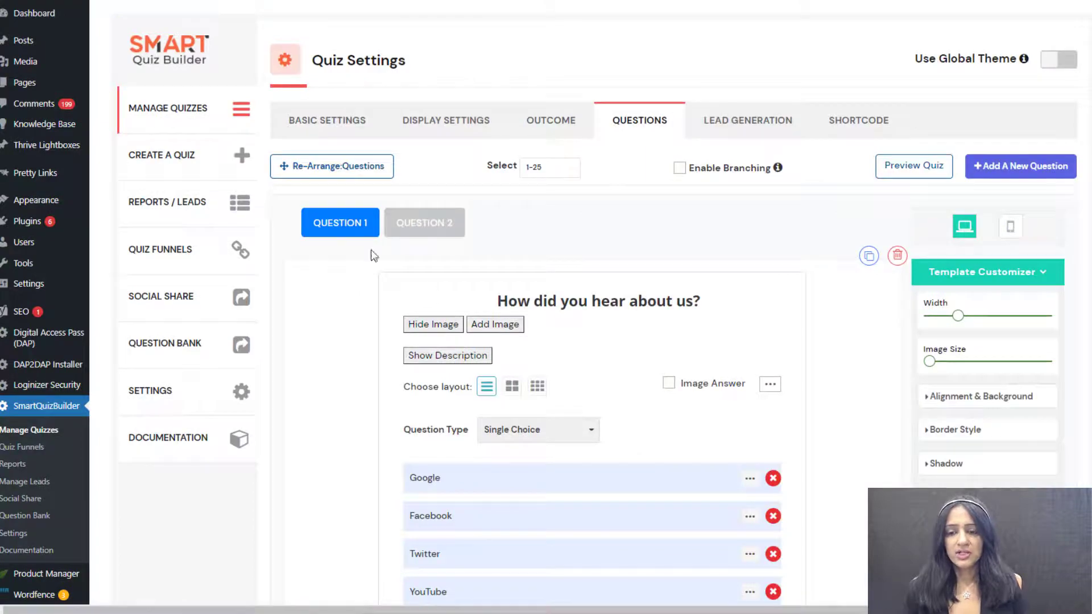
click(796, 126)
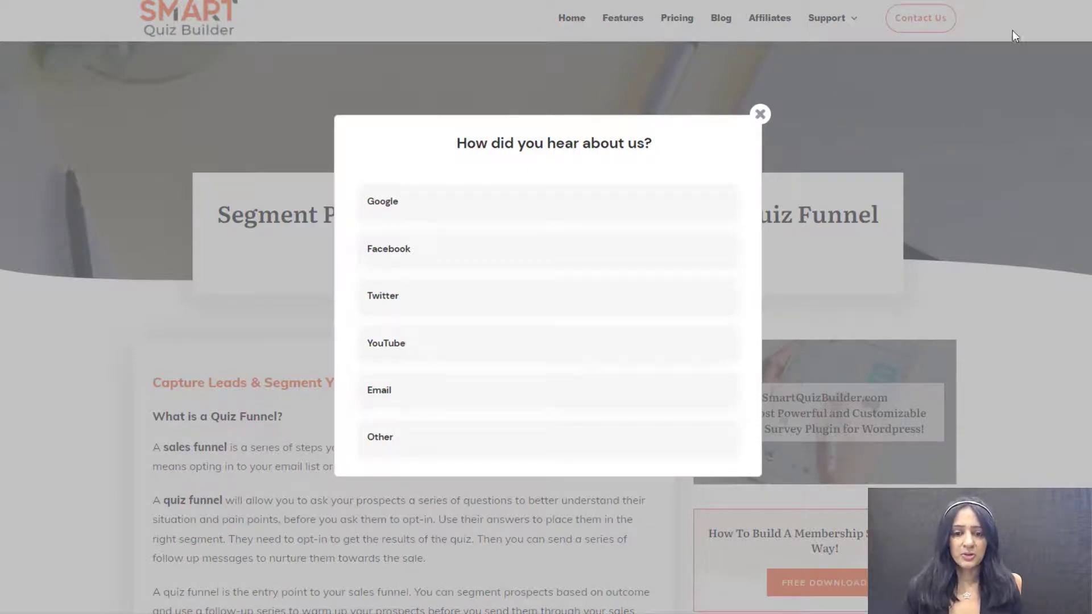
Step: Test the exit popup by answering Google and List Building, submitting the name and e-mail form, and closing the result
click(426, 209)
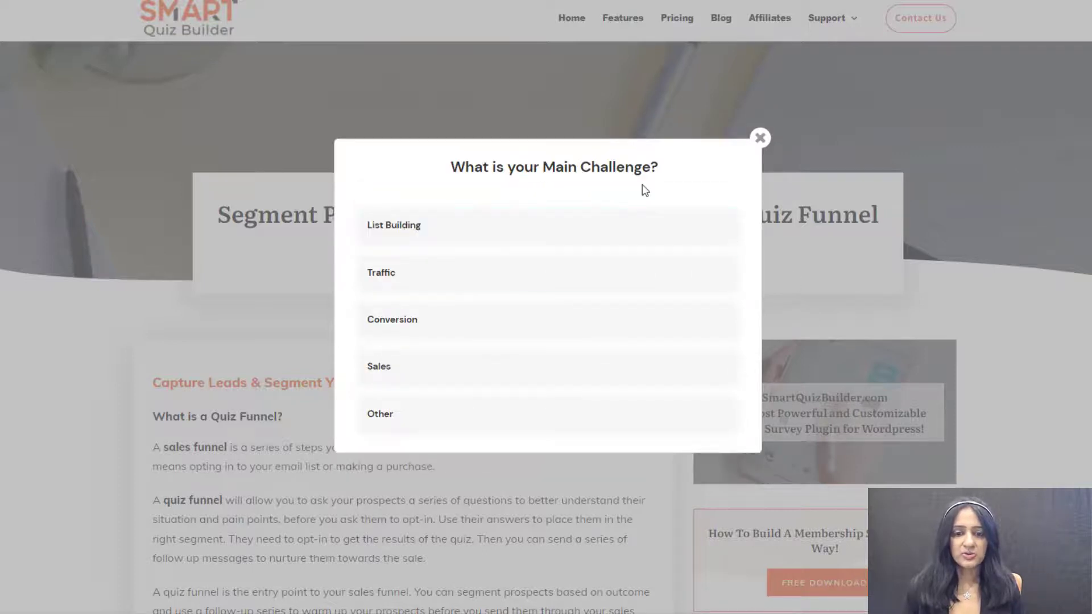
click(426, 227)
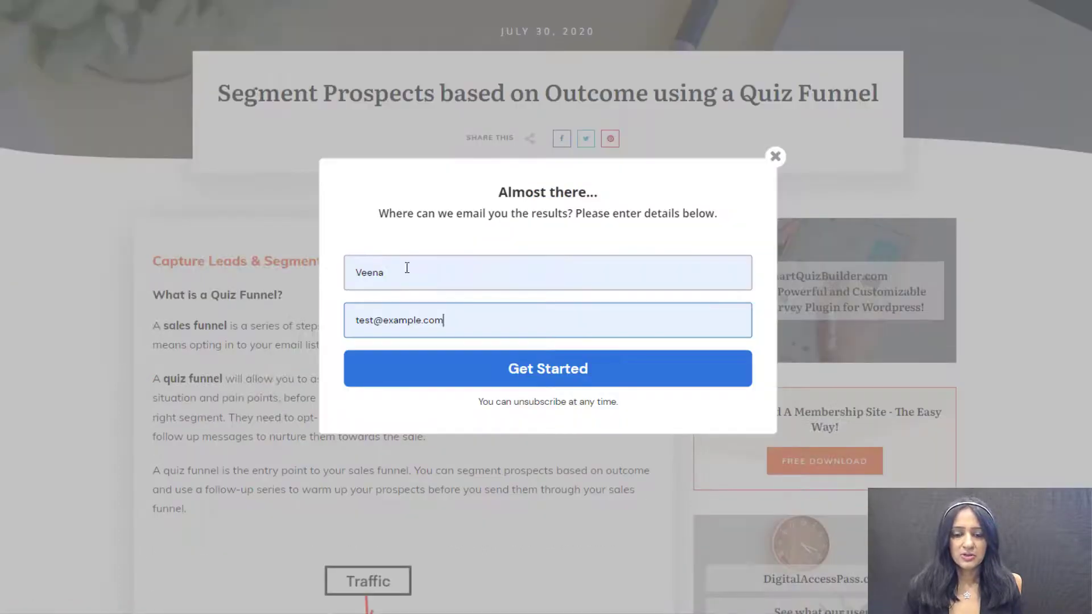
click(560, 377)
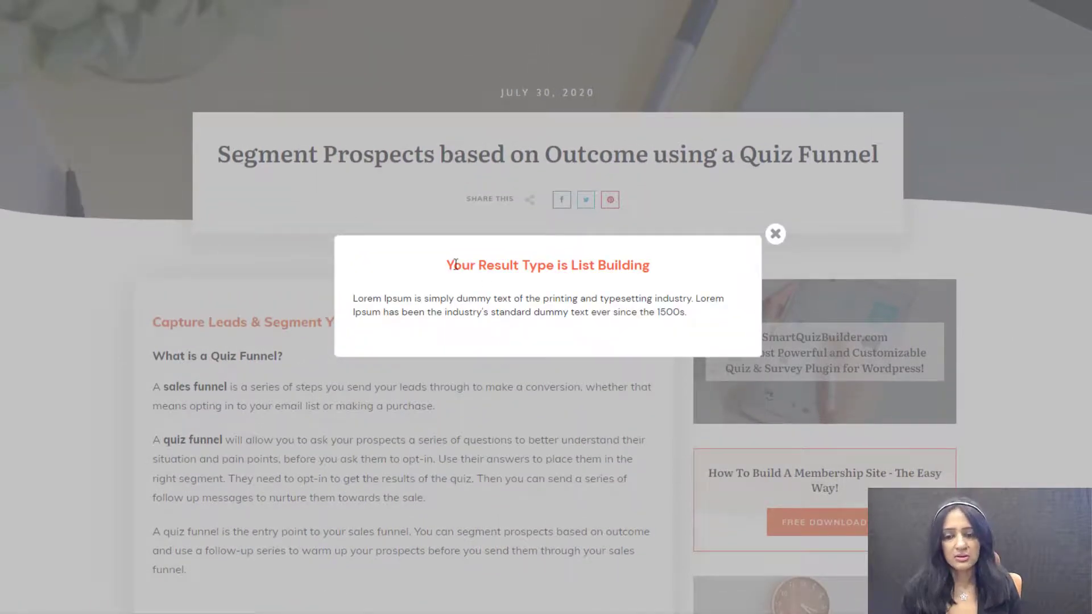
click(775, 234)
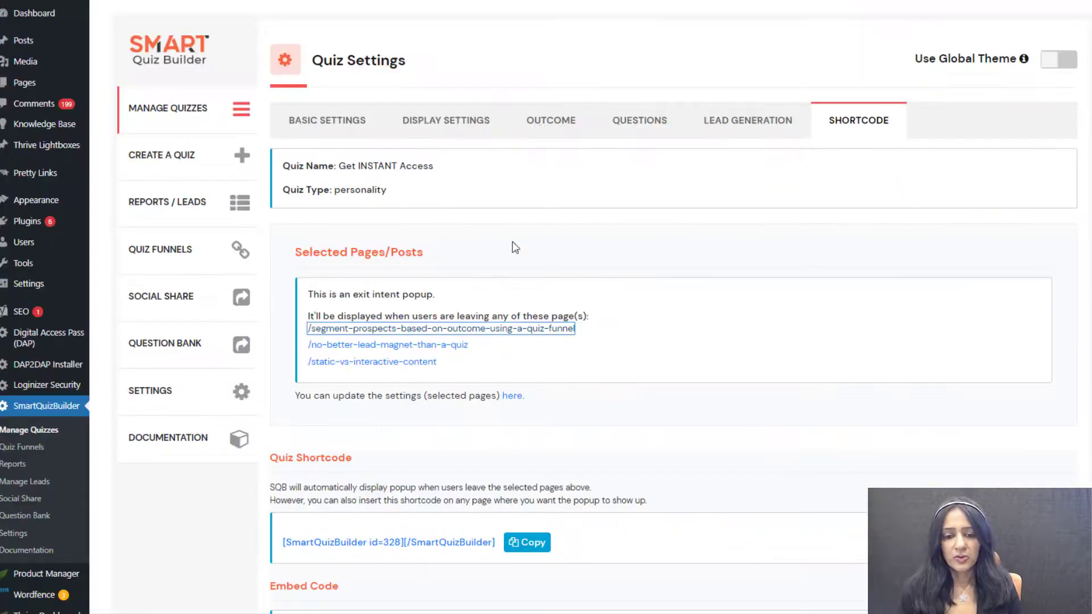
Step: Change the popup trigger to 7 seconds of time on page and deselect the three chosen pages
click(497, 133)
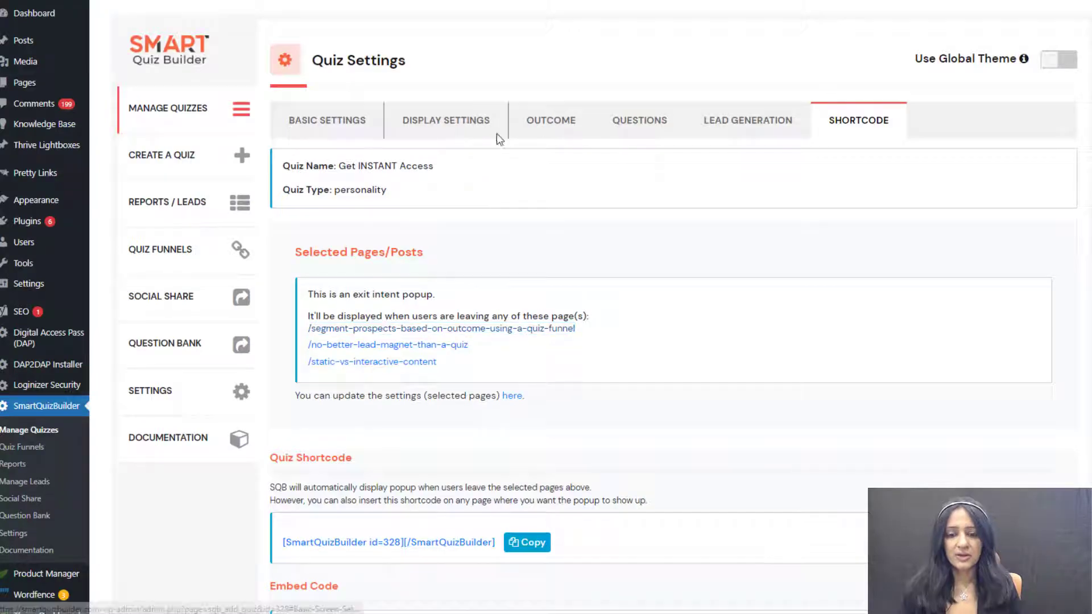
scroll(813, 409, down, 3)
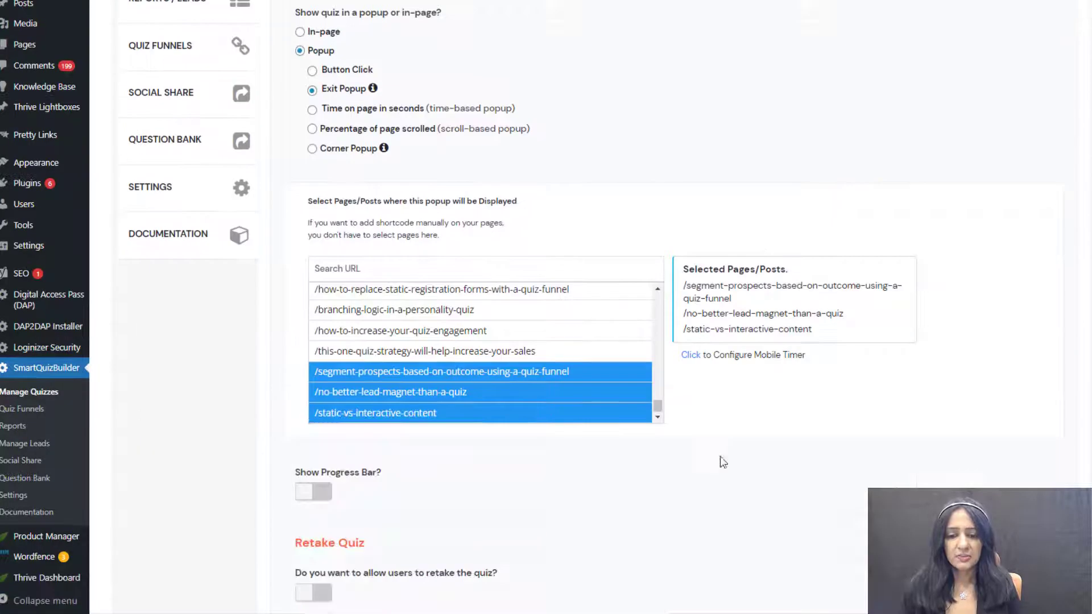
ctrl+click(579, 373)
ctrl+click(531, 396)
ctrl+click(519, 418)
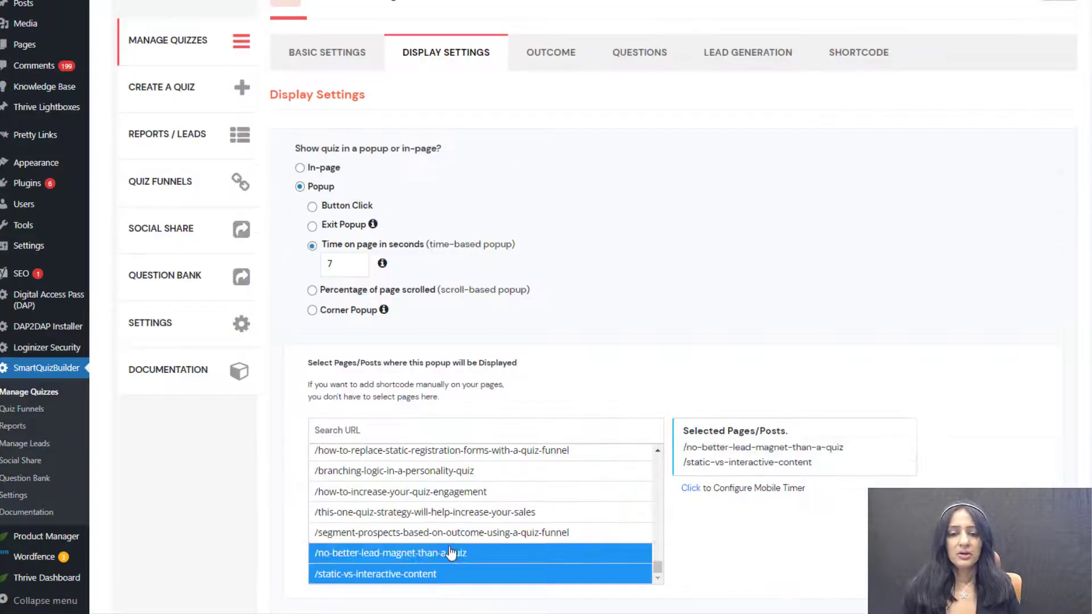
ctrl+click(454, 552)
ctrl+click(438, 574)
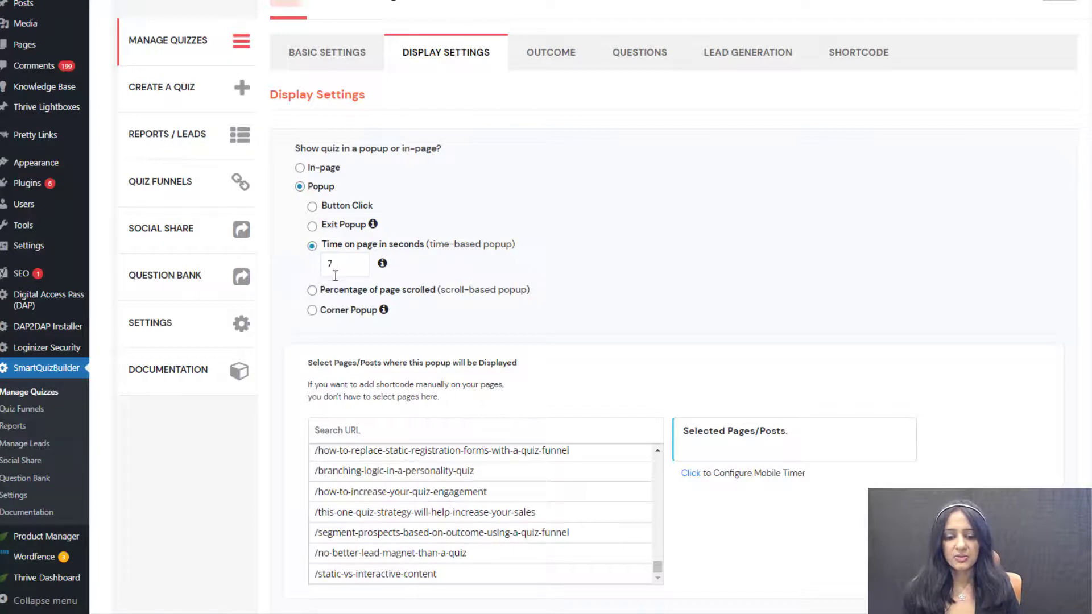
Step: Assign the timed popup to /segment-prospects-based-on-outcome-using-a-quiz-funnel, save, and open that page from the shortcode details
click(483, 534)
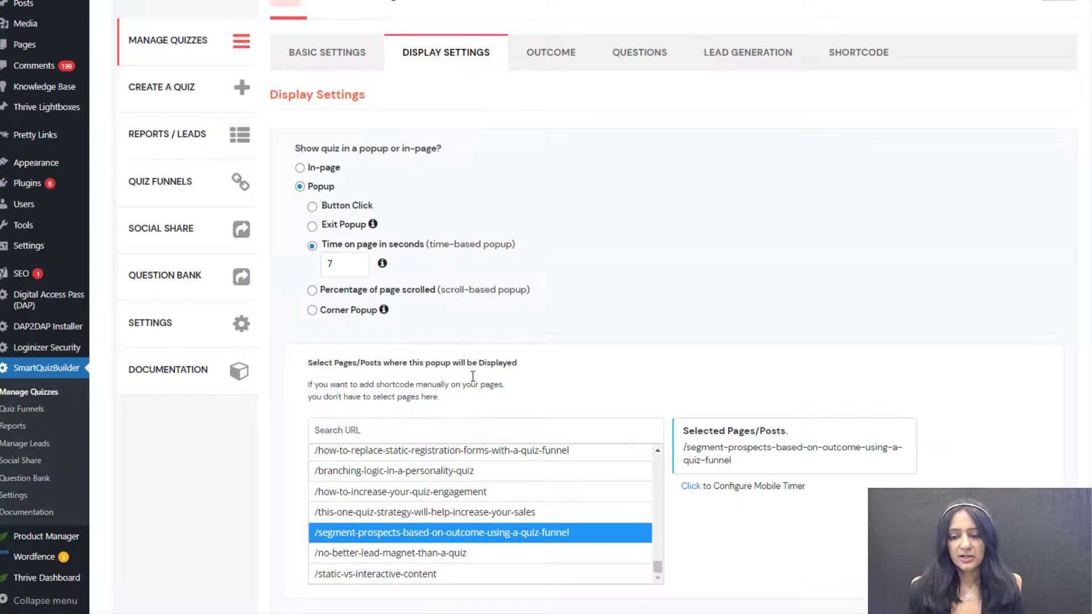
scroll(862, 468, down, 20)
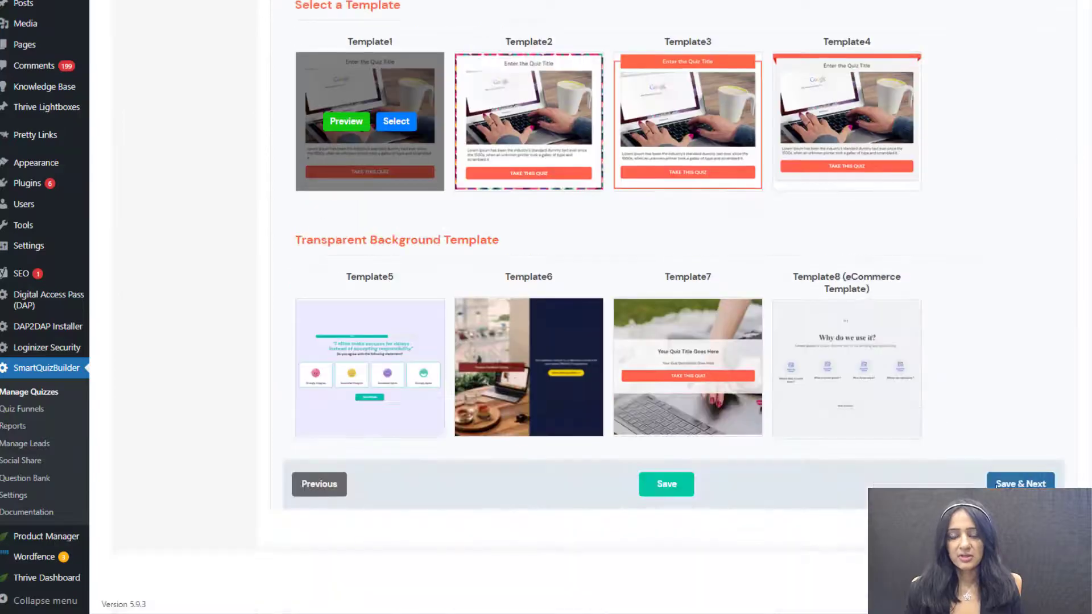
click(1019, 480)
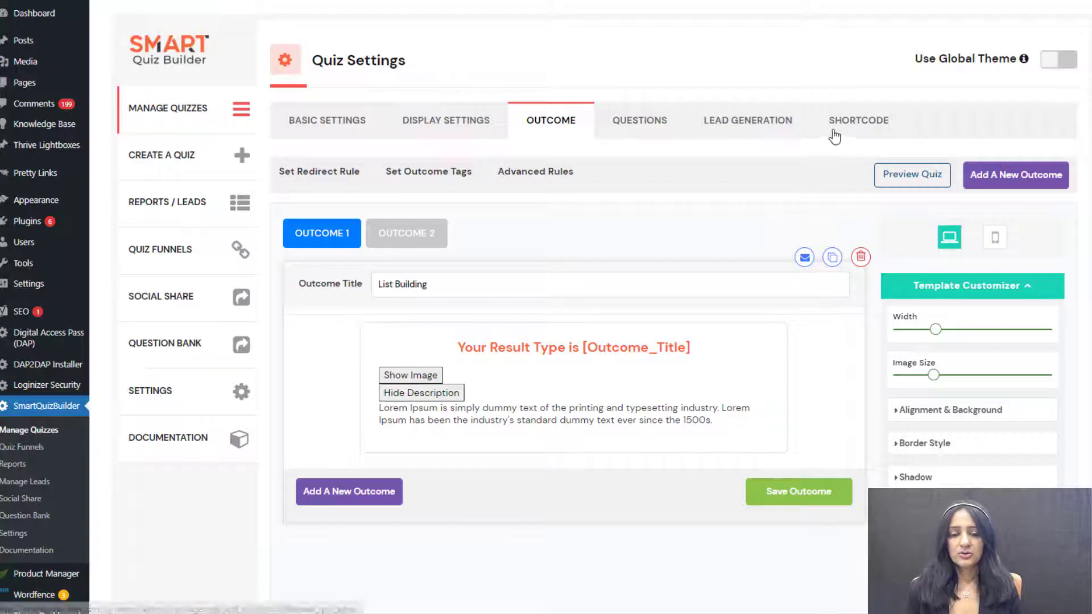
click(829, 136)
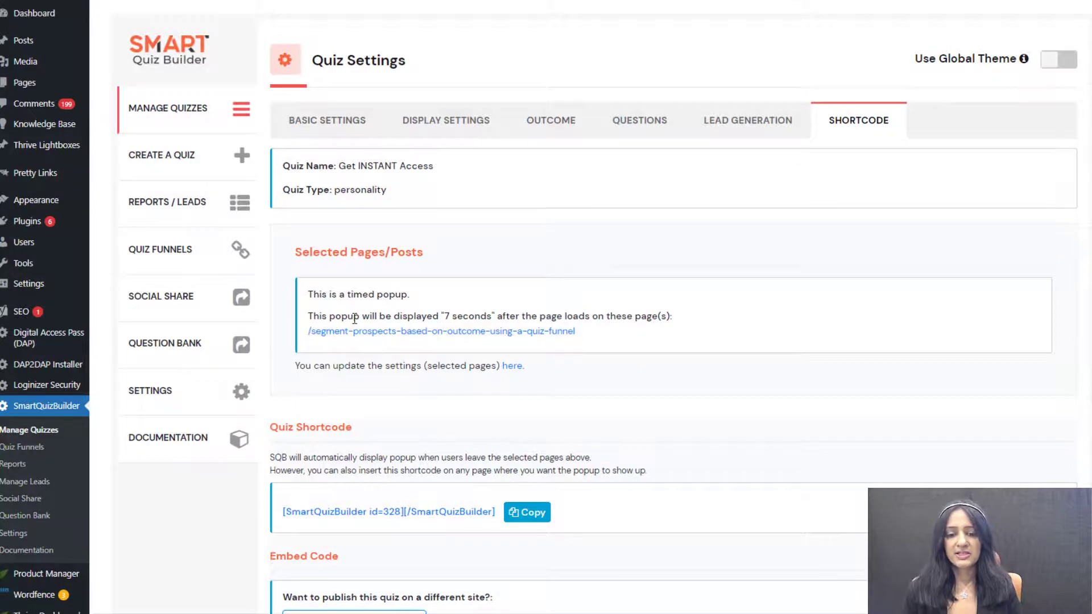
click(414, 331)
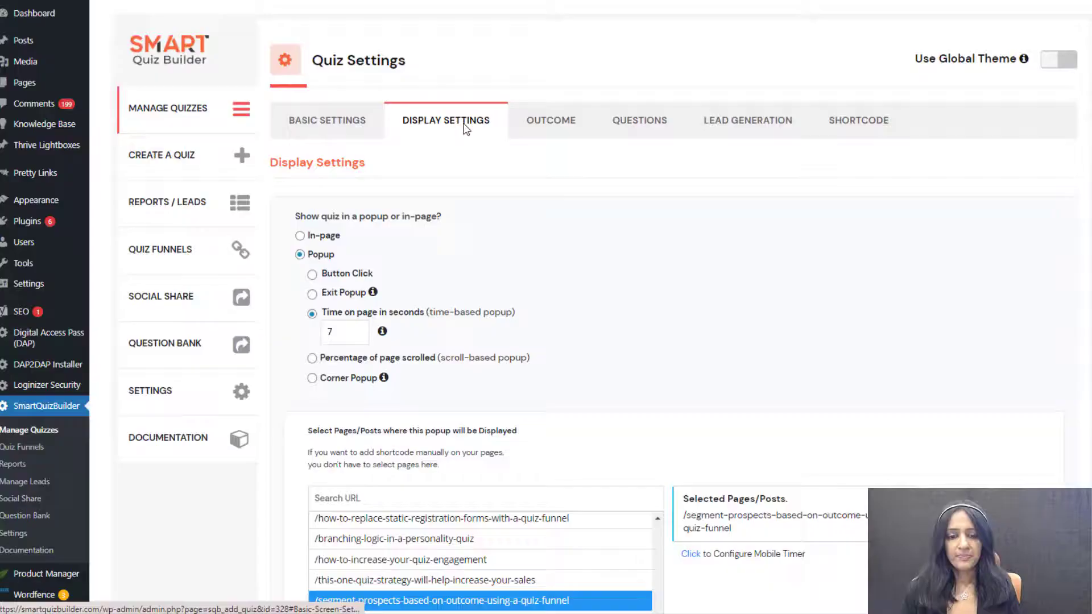
Step: Make the popup scroll-based at 80% of the page scrolled on /home, and test it by scrolling the home page
scroll(465, 130, down, 1)
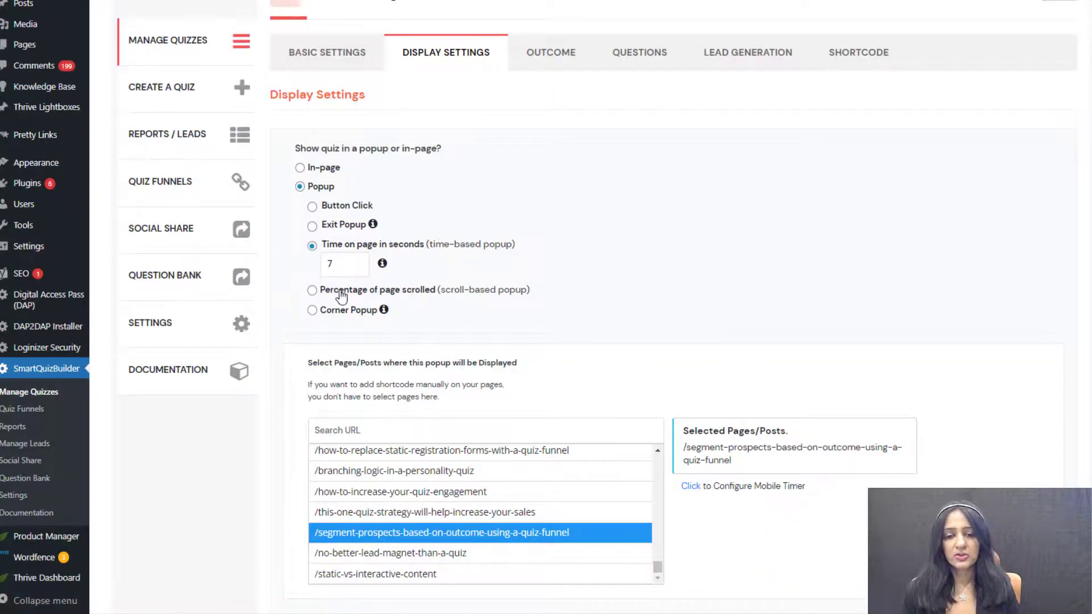
click(312, 291)
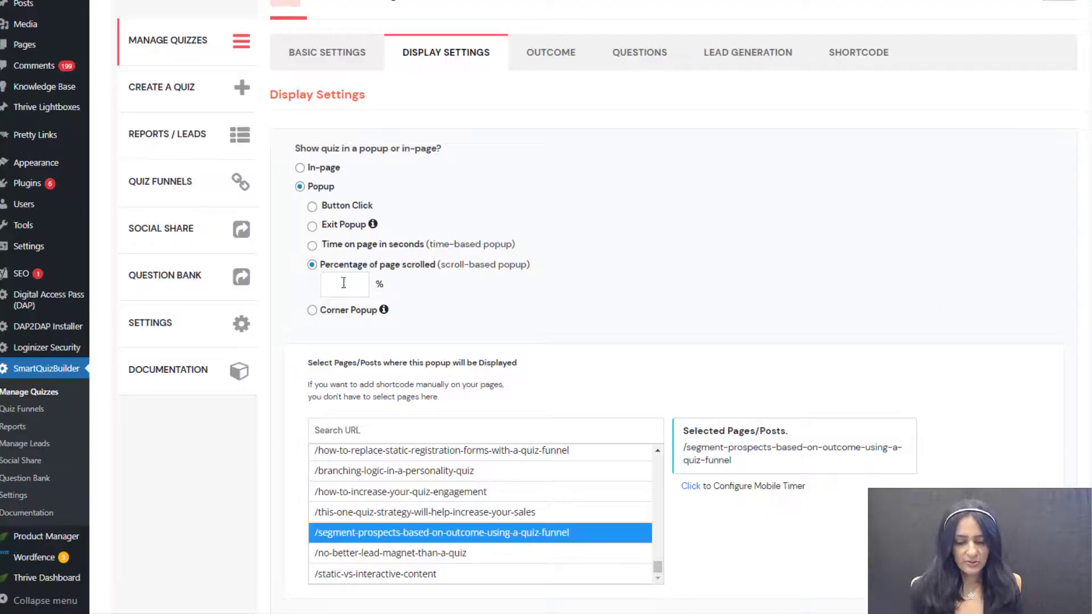
click(342, 284)
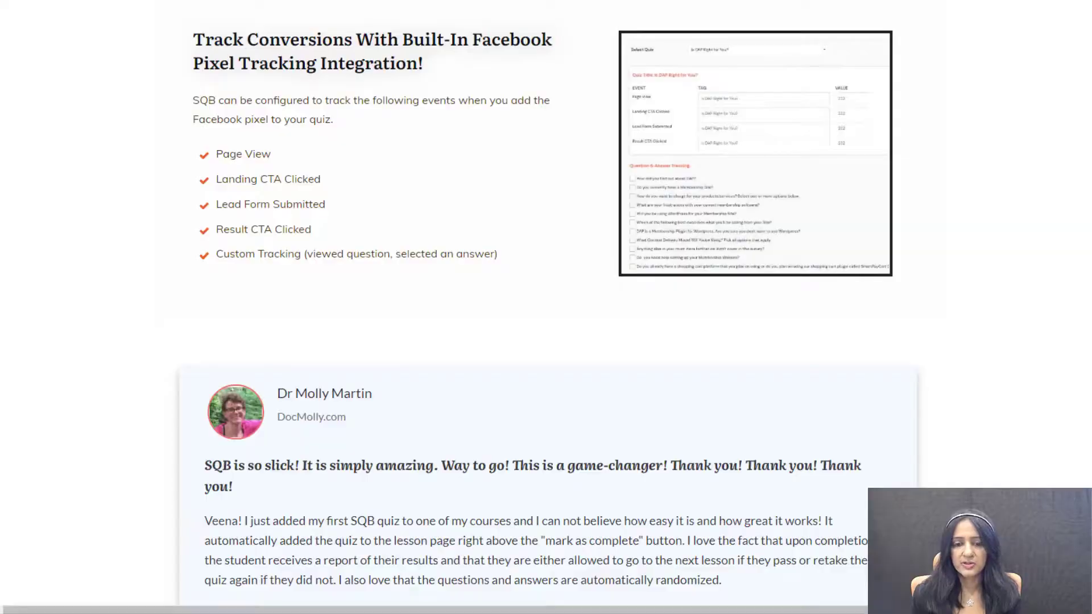
scroll(546, 307, down, 15)
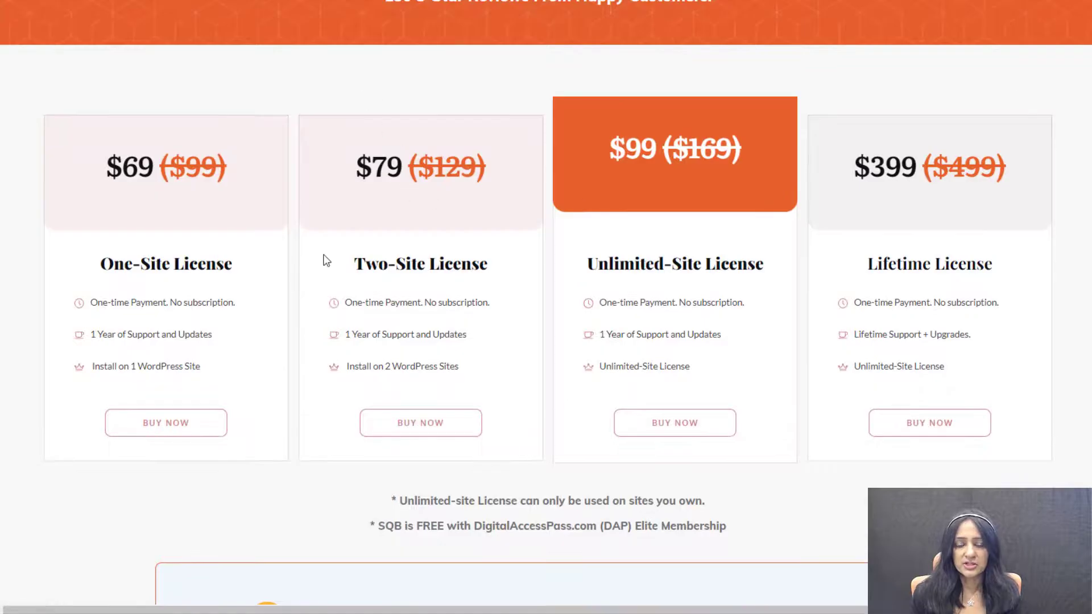
scroll(612, 173, up, 1)
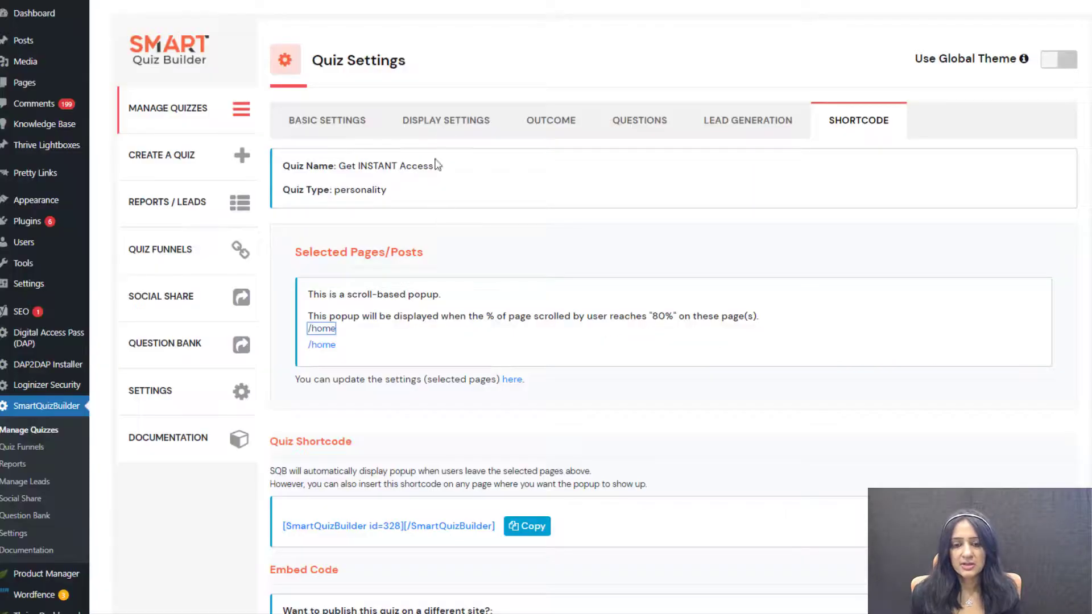
Step: Set the scroll trigger to 89%, test the popup by scrolling the home page, and close the popup
click(445, 123)
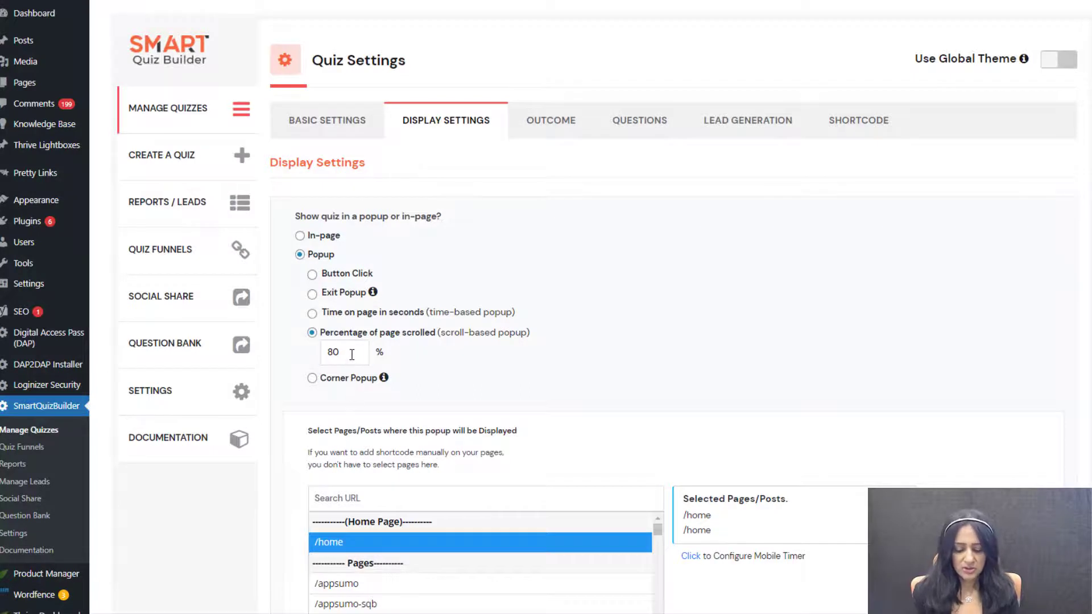
click(351, 355)
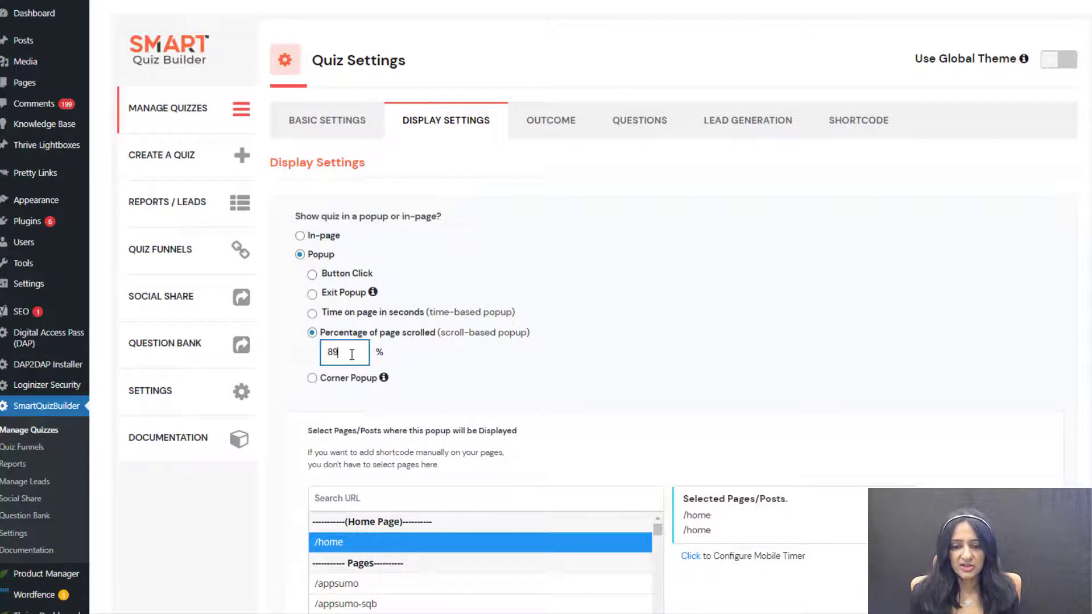
click(802, 353)
scroll(837, 344, down, 15)
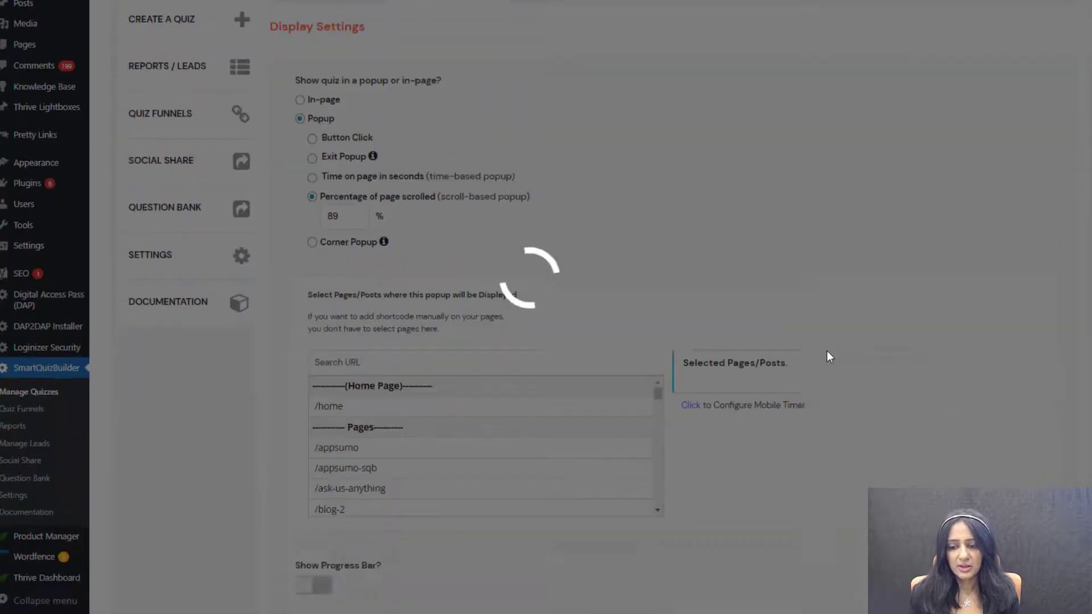
scroll(790, 410, down, 15)
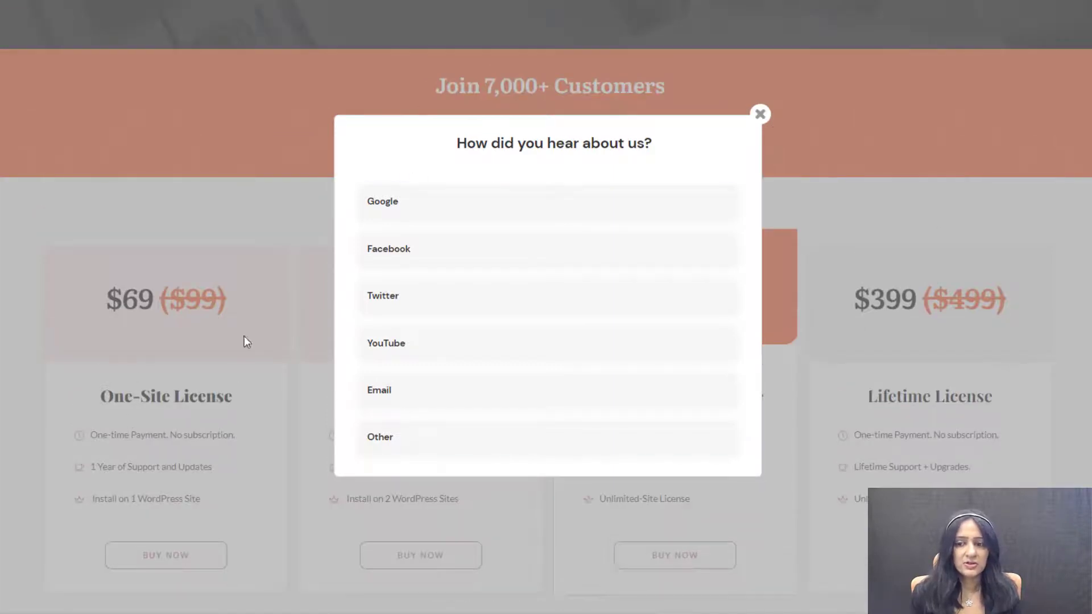
click(766, 118)
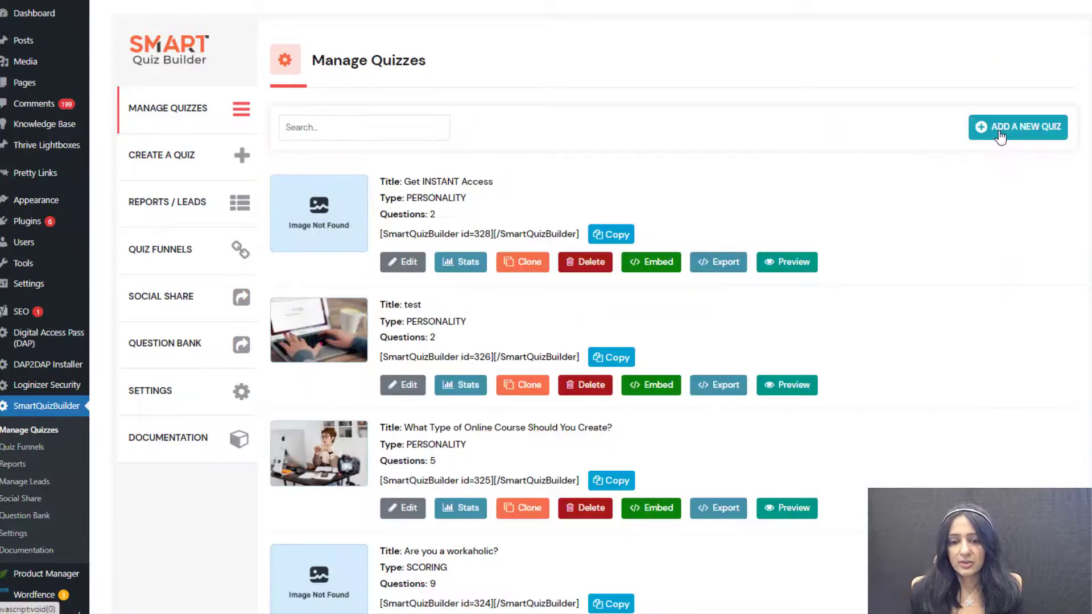
Step: Start a new quiz with "Membership Planning Worksheet" as both its name and its description
click(1000, 135)
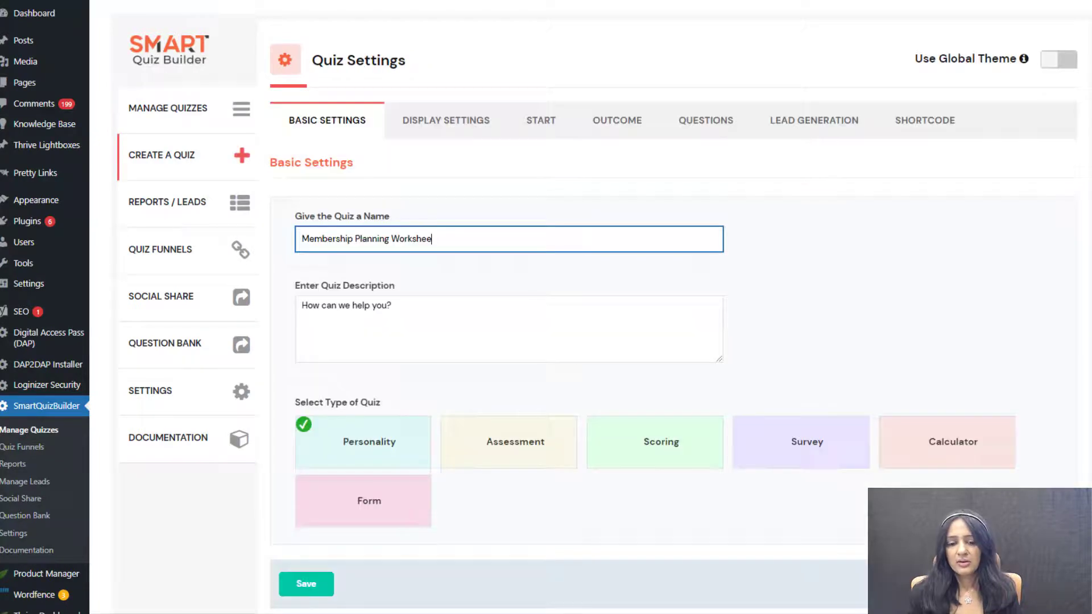
text(t)
key(ctrl+a)
key(ctrl+c)
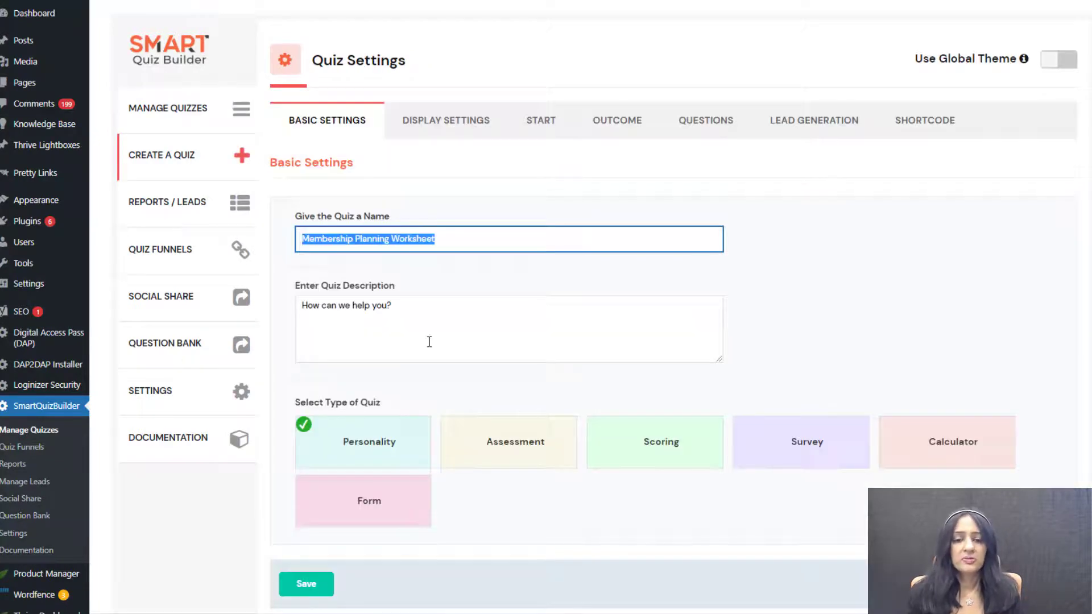
click(511, 345)
key(ctrl+v)
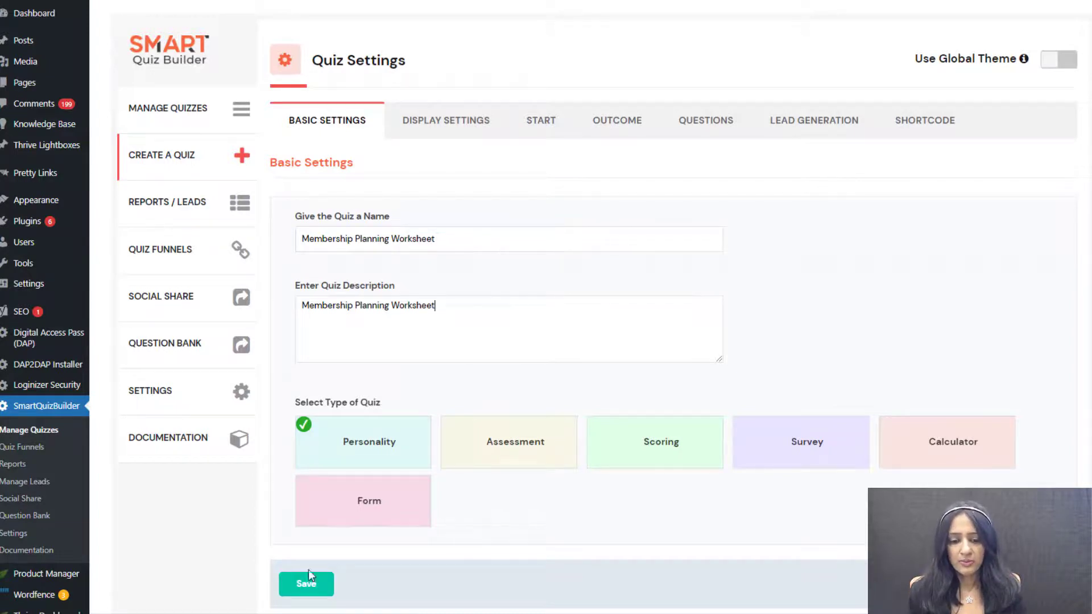
Step: Set the new quiz's type to Form and have it displayed as an Exit Popup
click(364, 512)
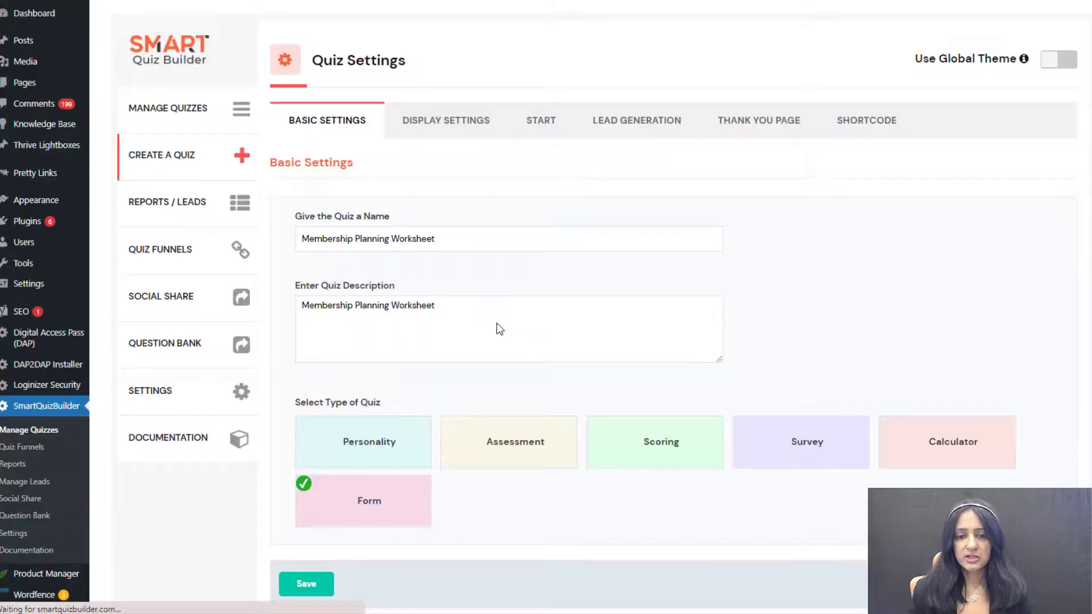
click(461, 126)
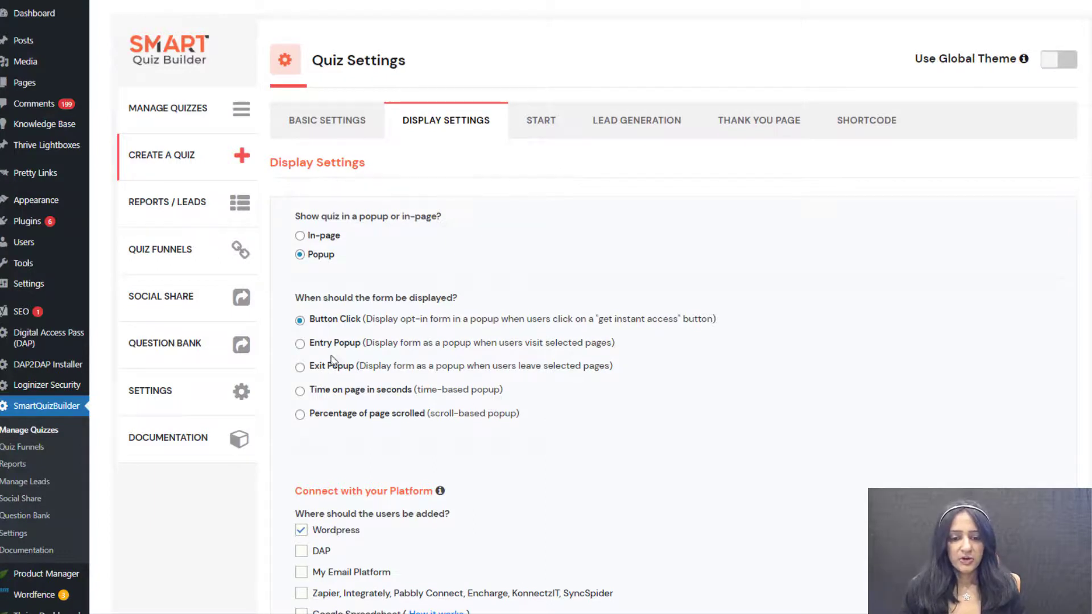
click(300, 367)
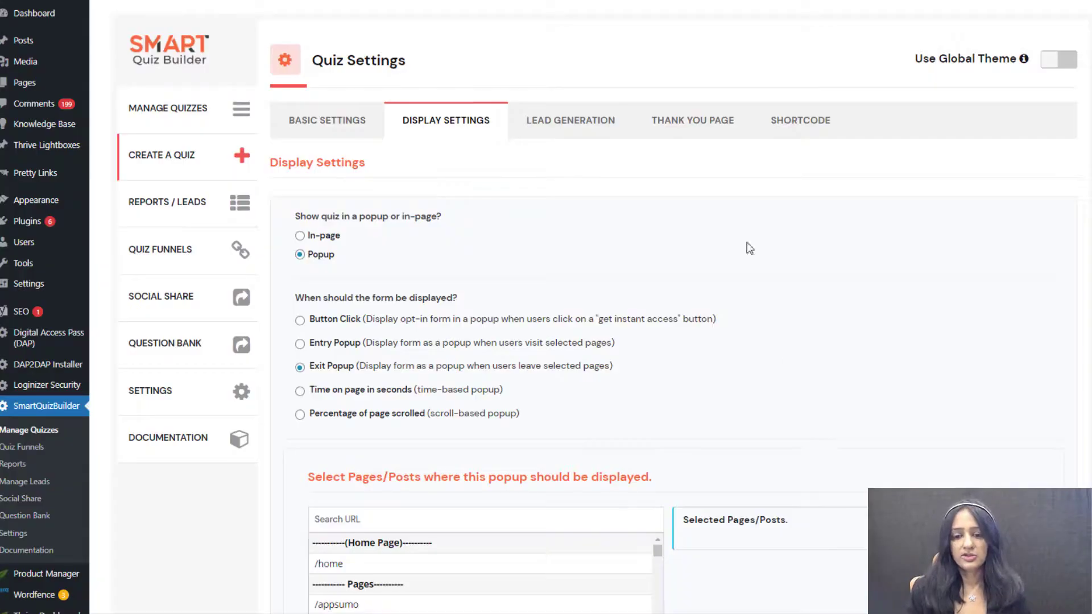
Step: Review the lead generation opt-in screen with its name and email fields, and save it
click(556, 134)
scroll(902, 366, down, 4)
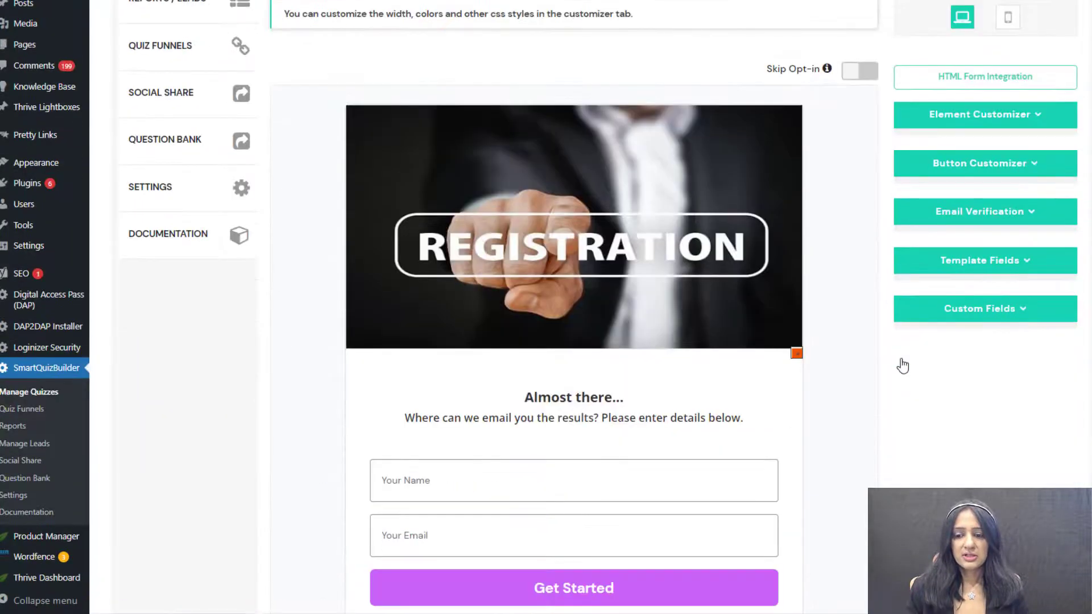
scroll(902, 366, down, 1)
scroll(471, 328, up, 4)
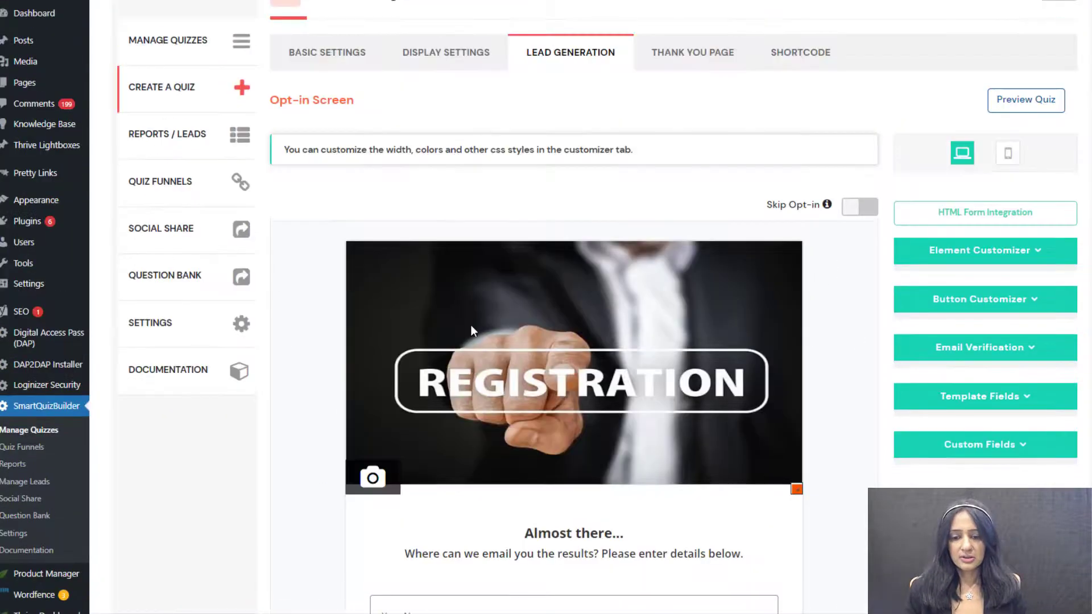
scroll(562, 330, up, 1)
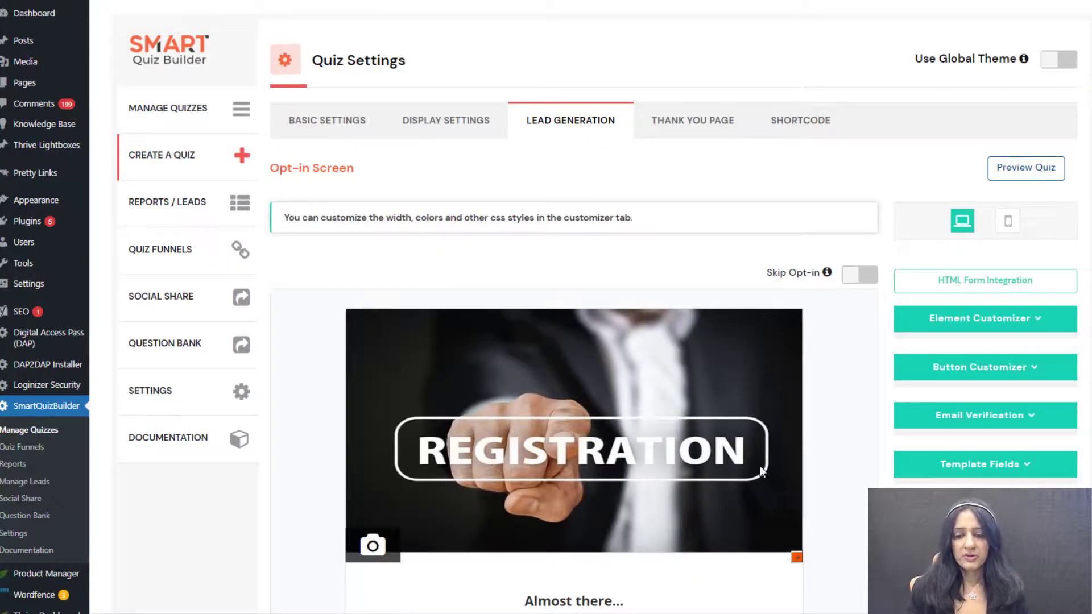
scroll(360, 414, down, 2)
scroll(485, 307, down, 2)
scroll(346, 358, up, 1)
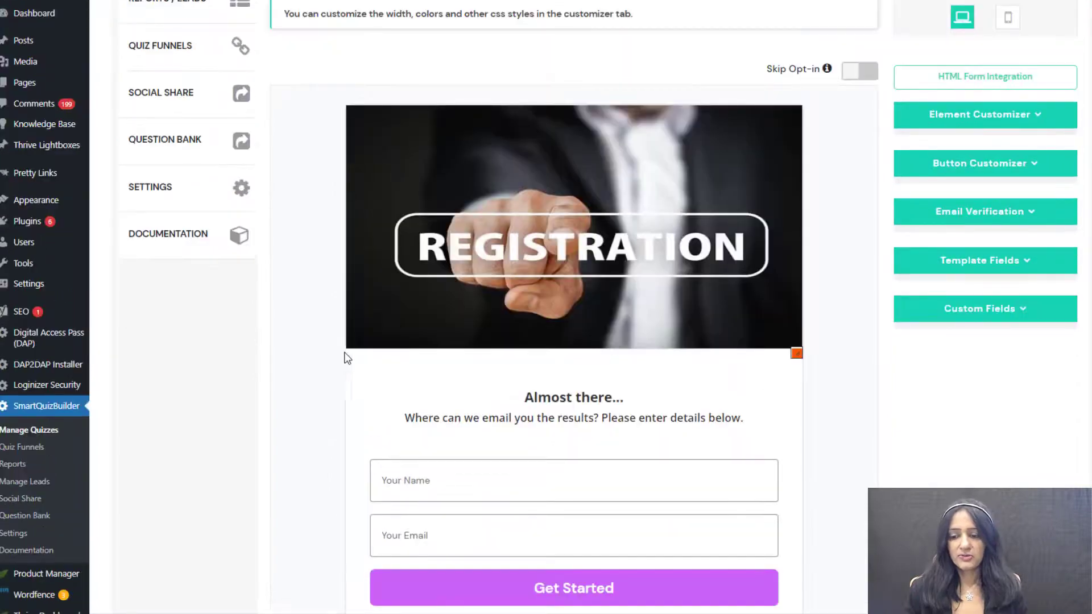
scroll(833, 431, down, 1)
scroll(830, 425, down, 2)
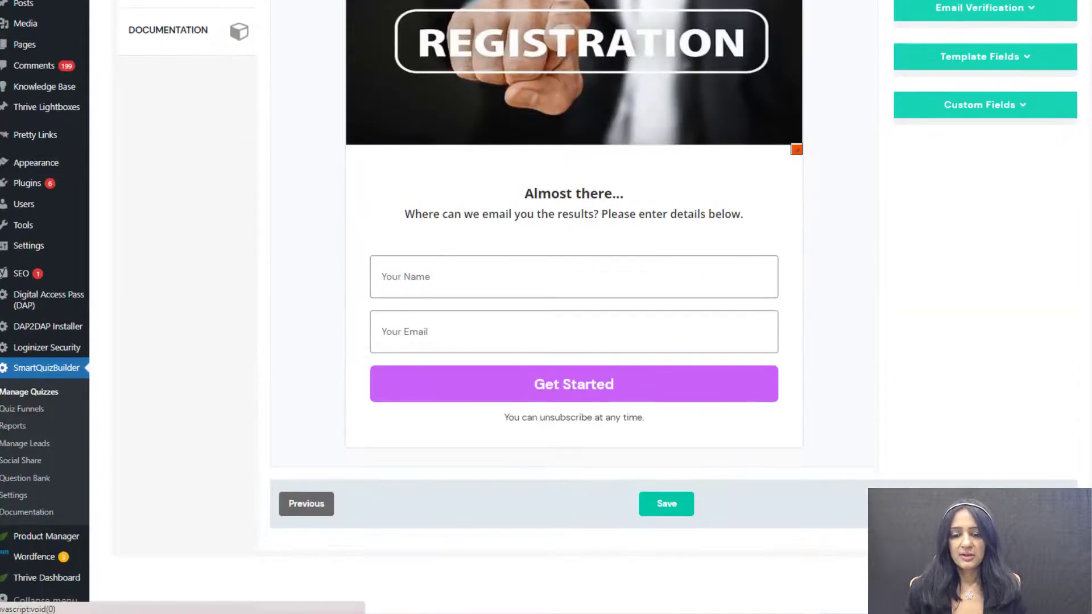
click(663, 505)
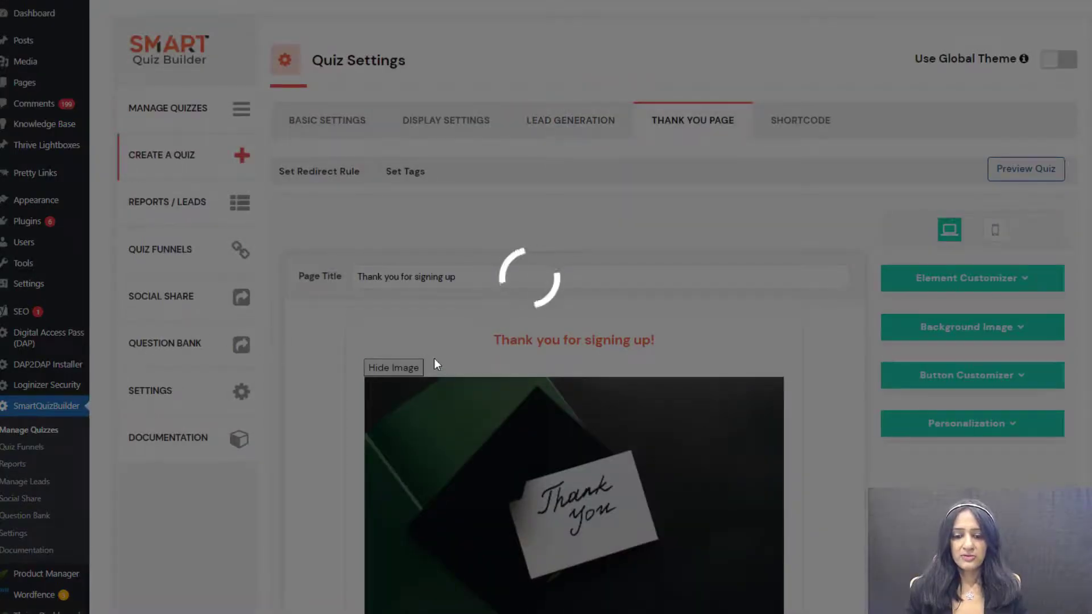
Step: Review the thank you page and its content, and proceed to the quiz's shortcode summary
scroll(435, 358, down, 3)
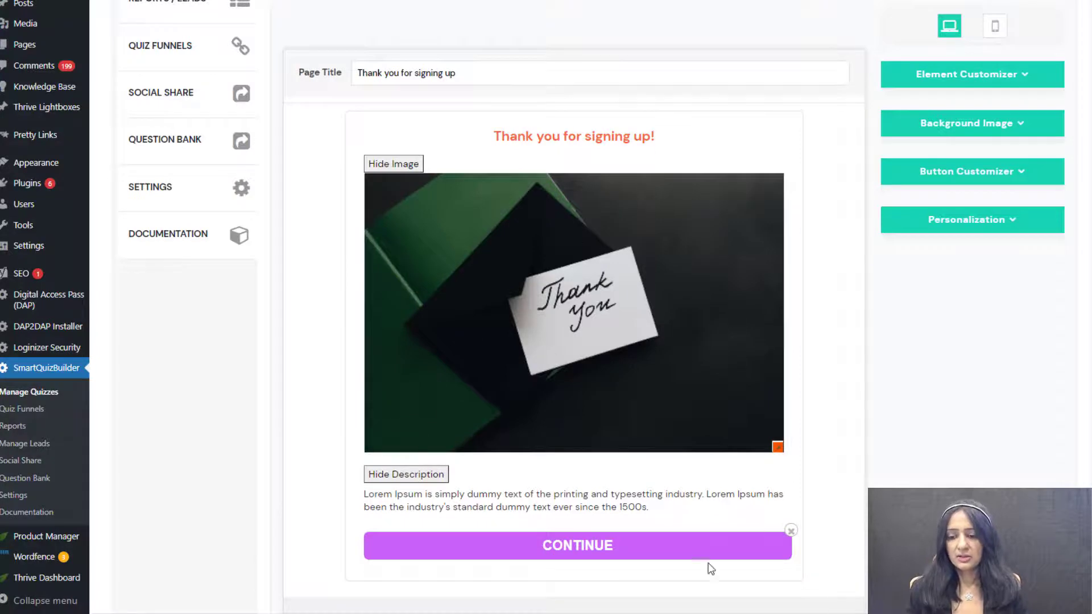
scroll(954, 392, up, 3)
scroll(853, 341, down, 5)
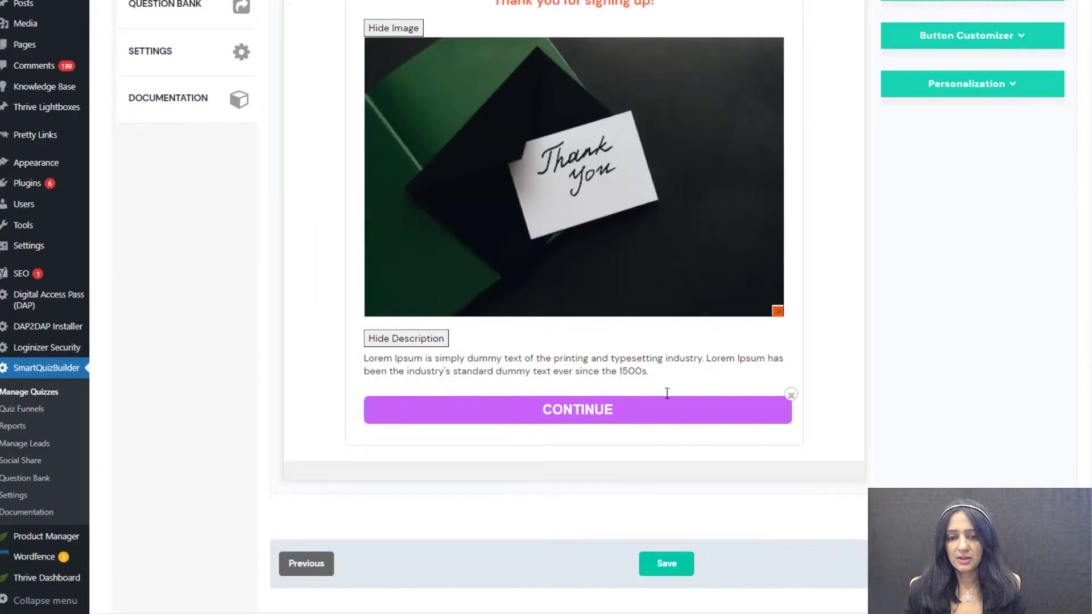
scroll(667, 393, up, 1)
scroll(421, 302, up, 4)
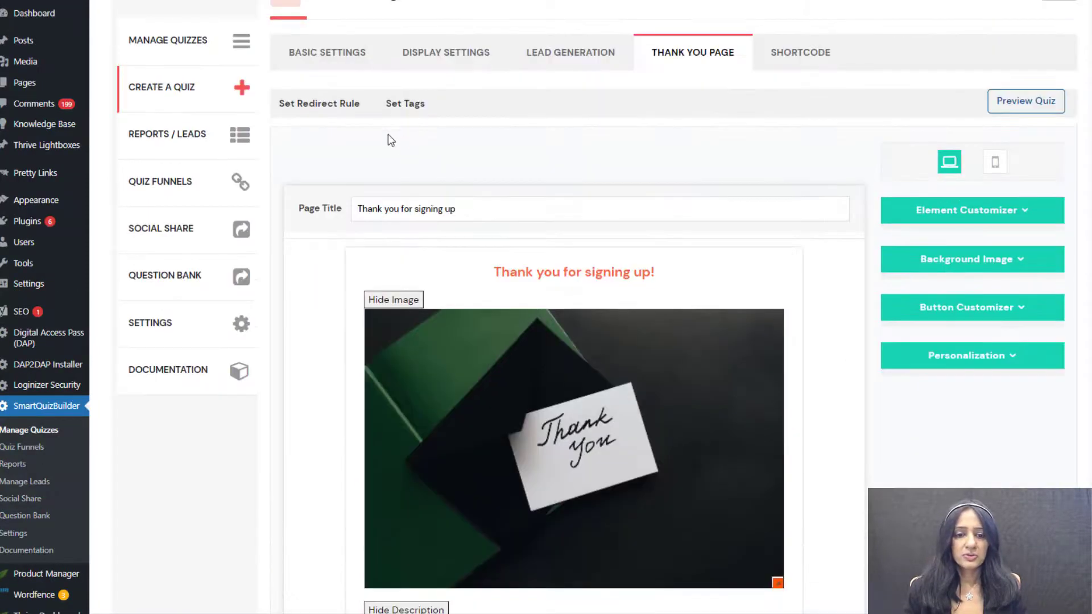
scroll(568, 307, down, 5)
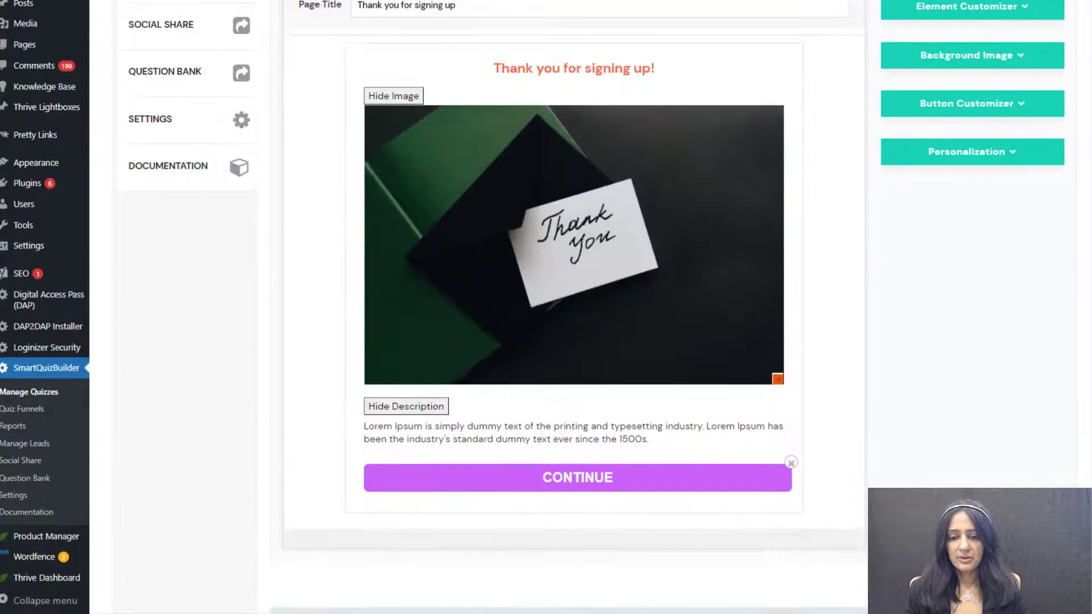
click(1033, 499)
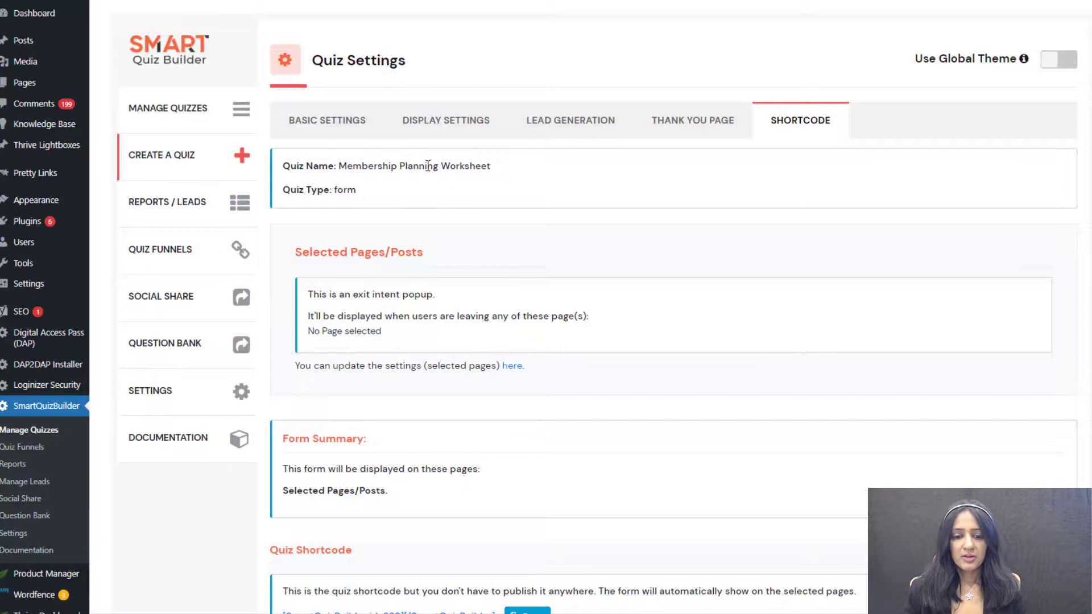
Step: Update the selected pages so the exit popup is displayed on /segment-prospects-based-on-outcome-using-a-quiz-funnel
click(511, 367)
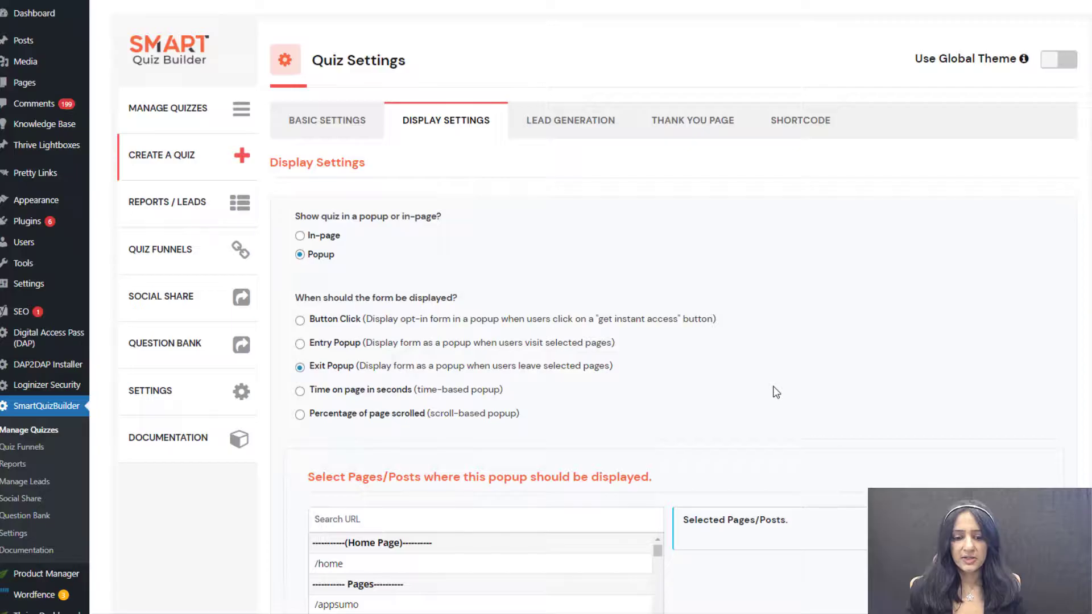
scroll(776, 392, down, 1)
drag(658, 477, 658, 591)
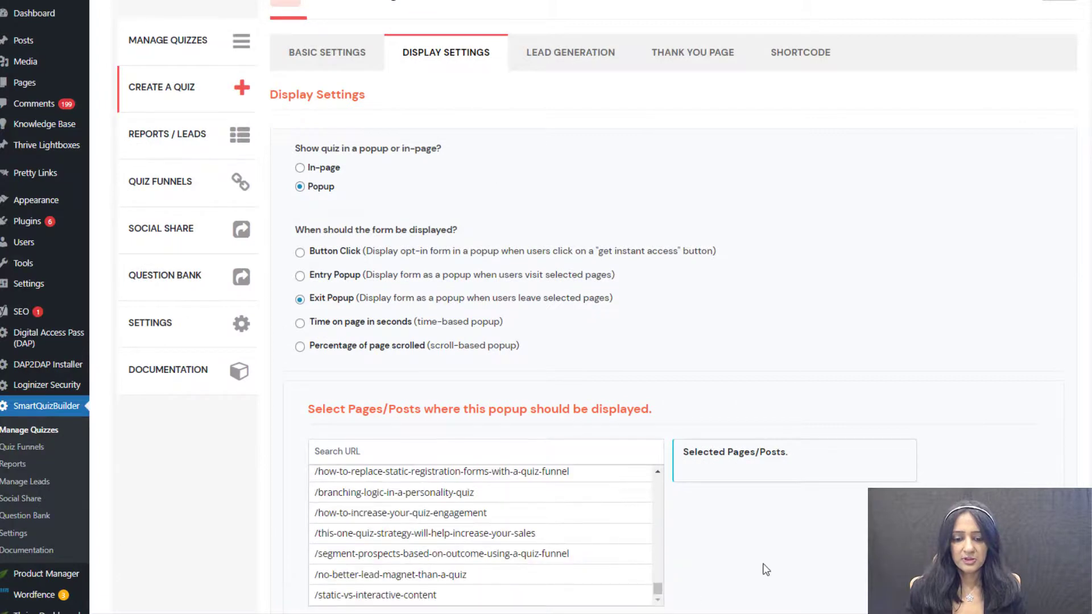
scroll(766, 570, down, 1)
click(433, 490)
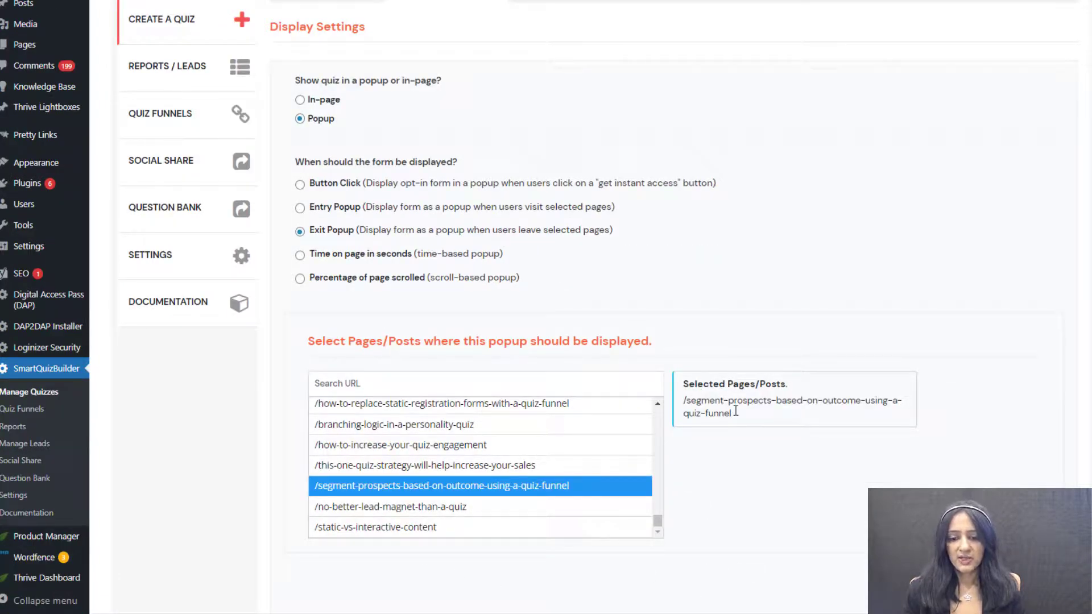
scroll(828, 493, down, 5)
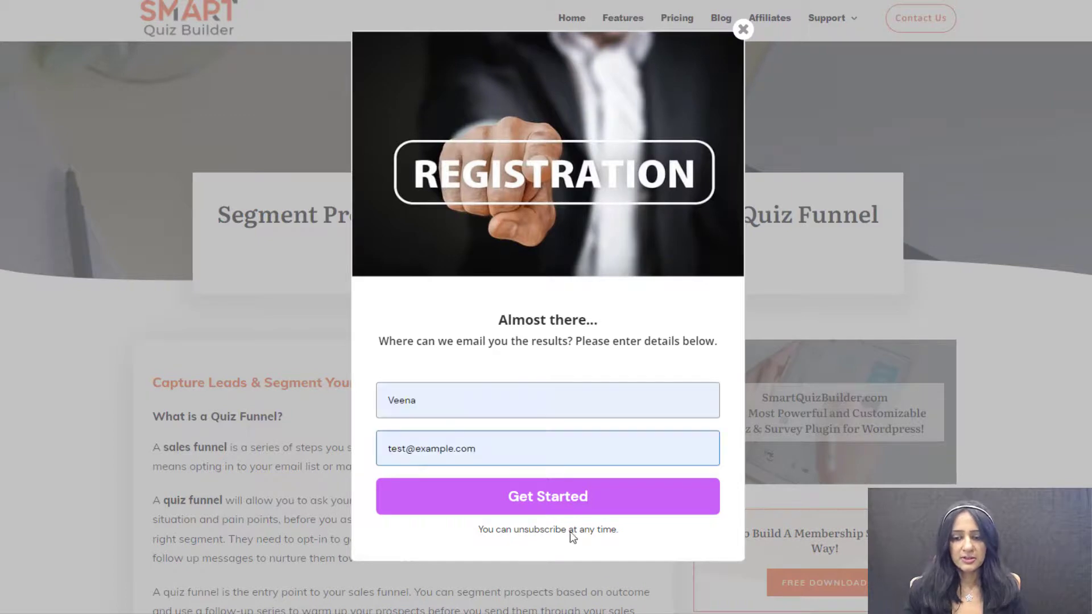
Step: Test the exit popup on the blog post by submitting its opt-in form, and close the thank-you popup
click(580, 506)
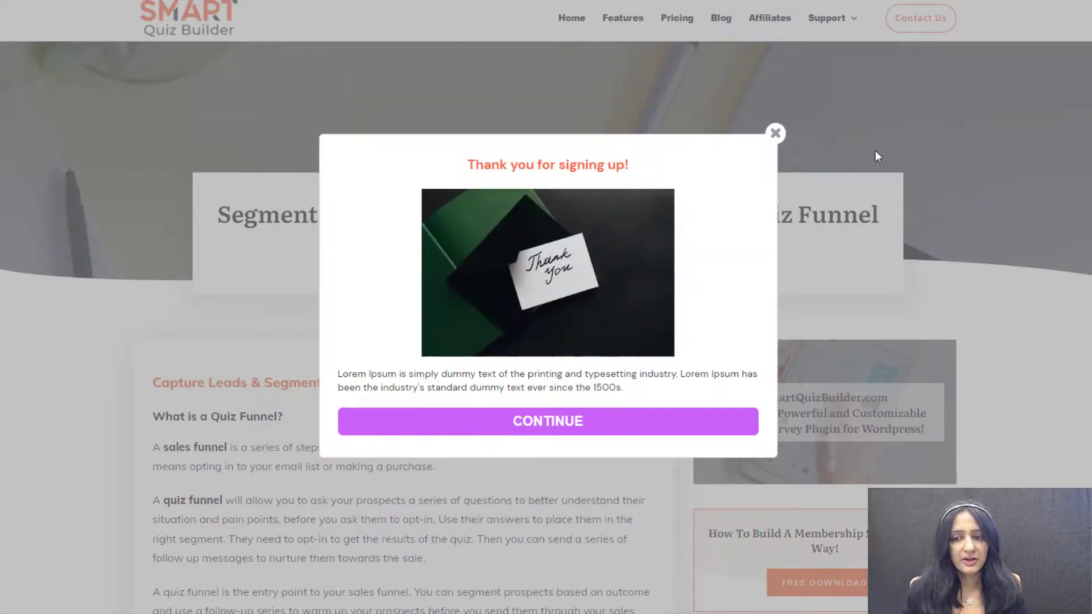
click(776, 132)
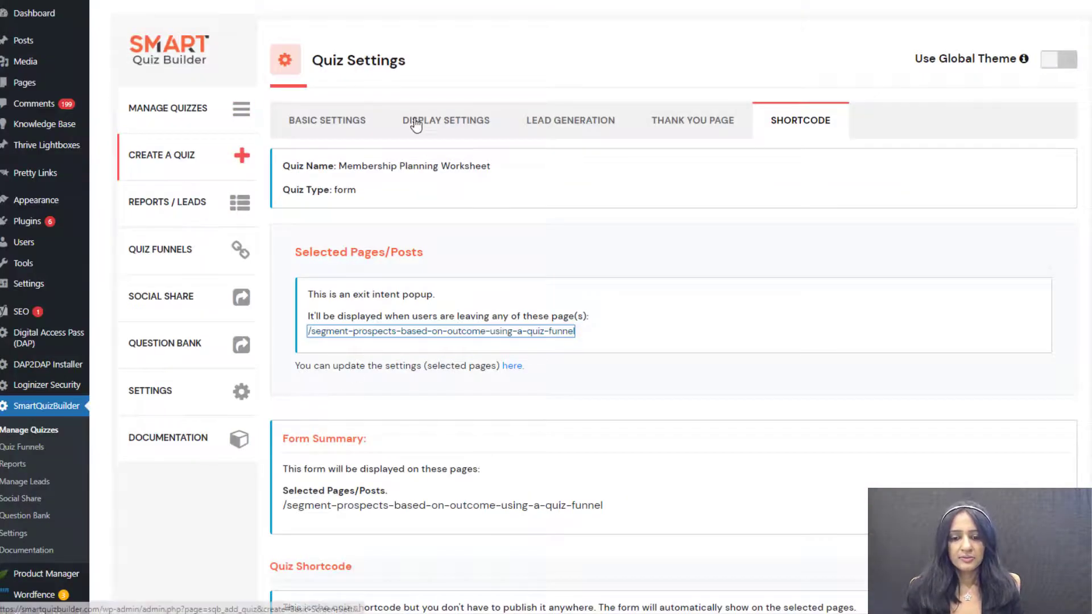
Step: Connect the form to DAP in addition to Wordpress, with Example Subscription Product as the product
click(413, 120)
scroll(253, 361, down, 14)
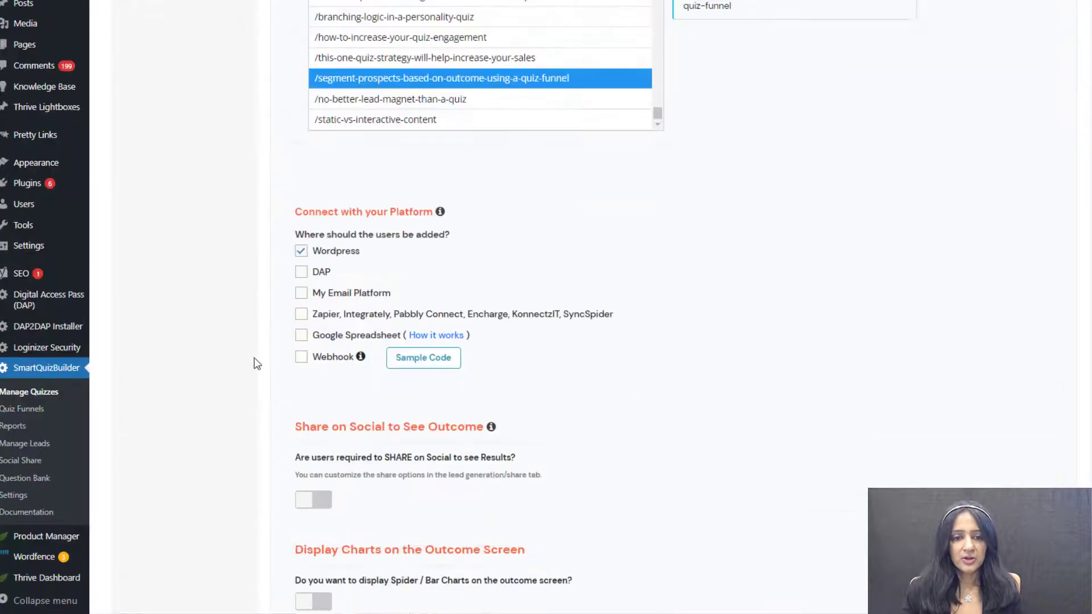
click(308, 73)
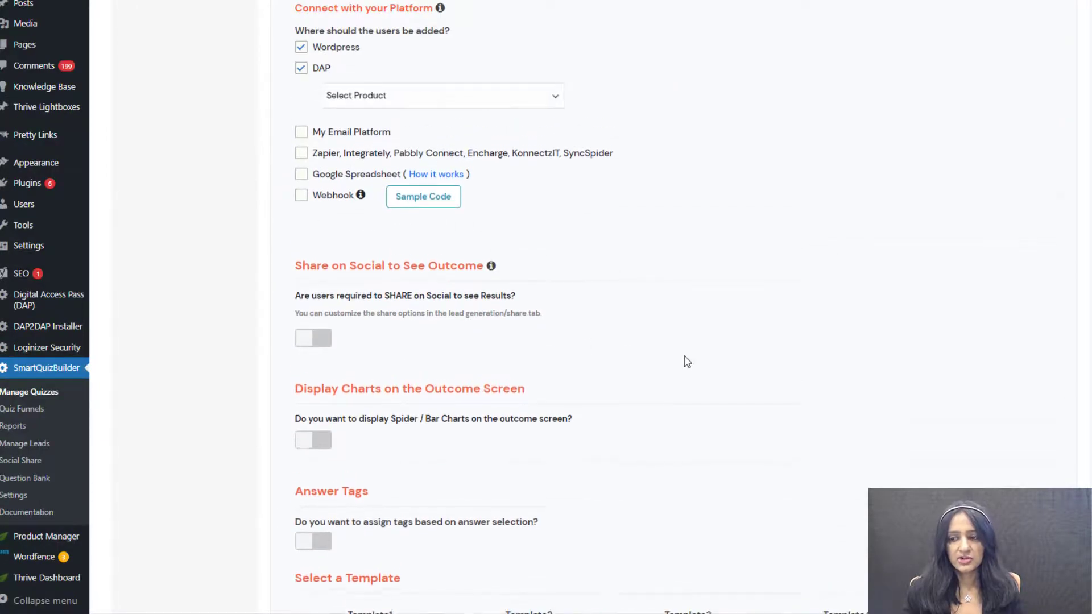
scroll(409, 282, up, 4)
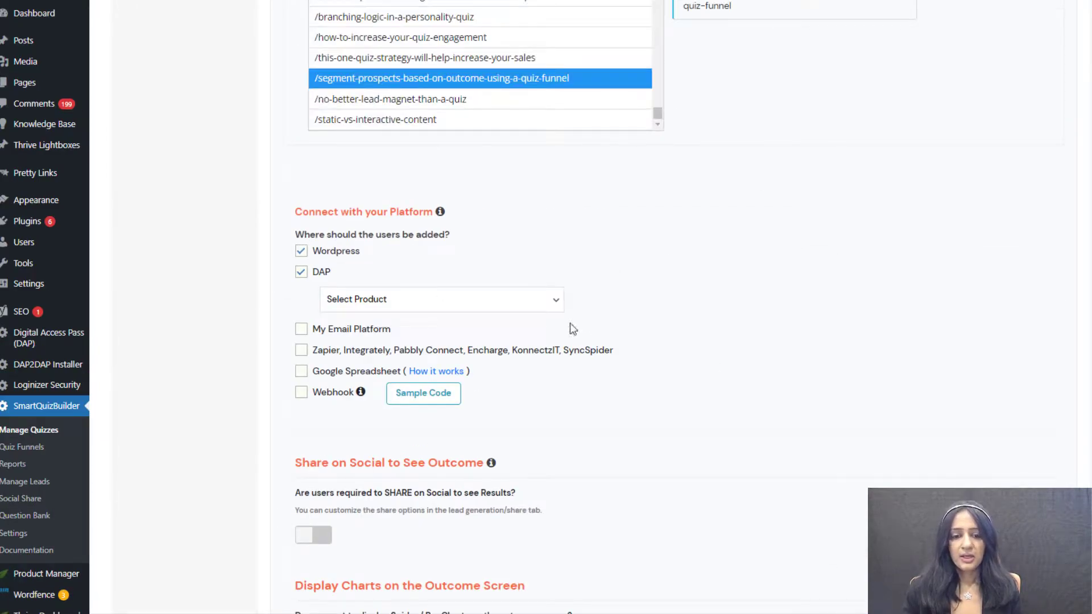
click(389, 297)
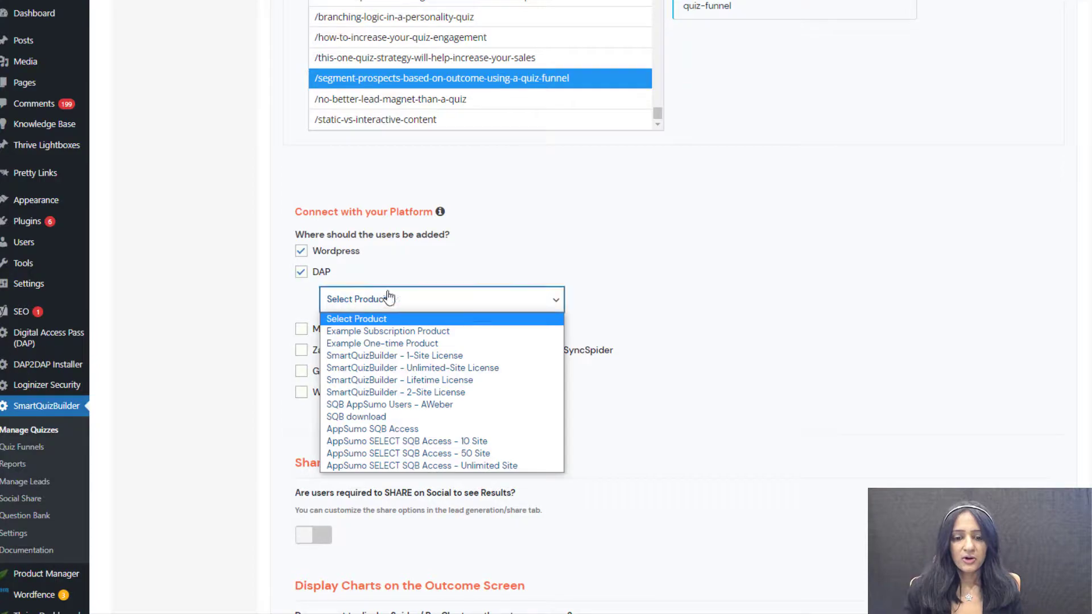
click(375, 332)
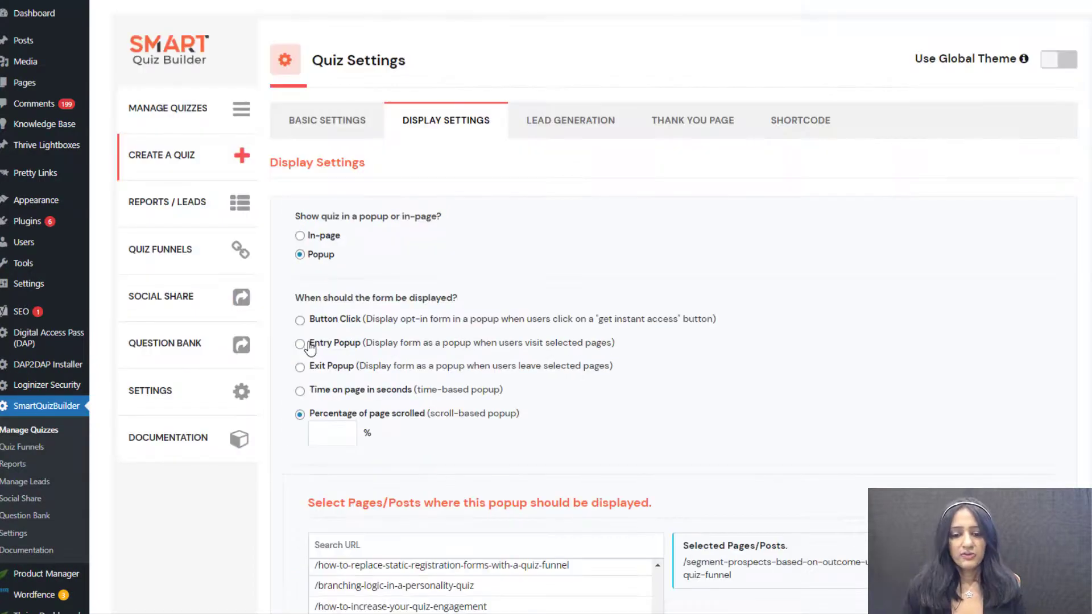
Step: Set the form to be displayed as an Entry Popup
click(300, 343)
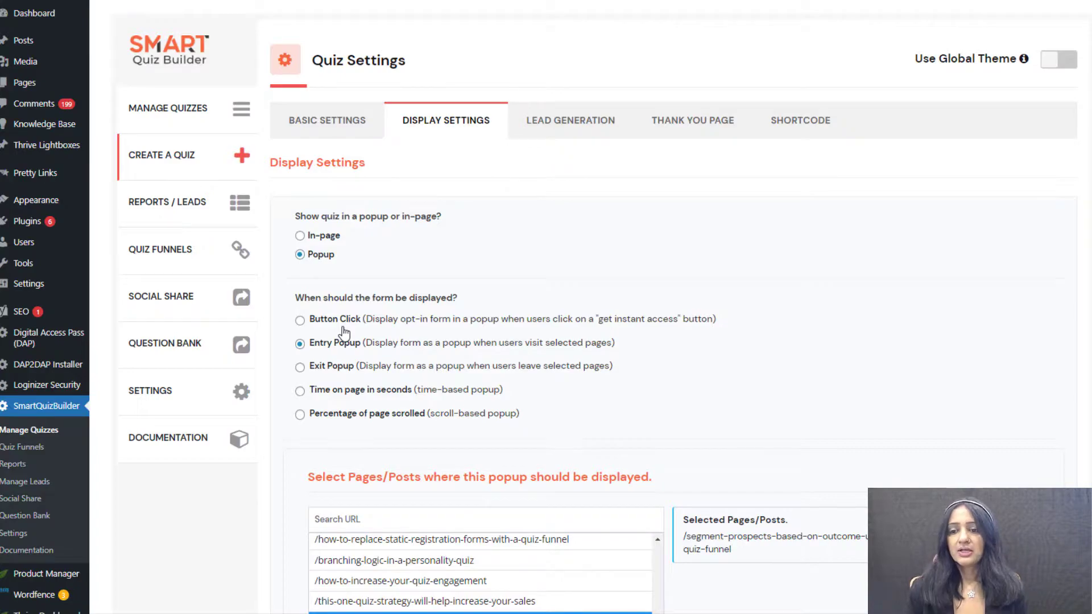
click(833, 130)
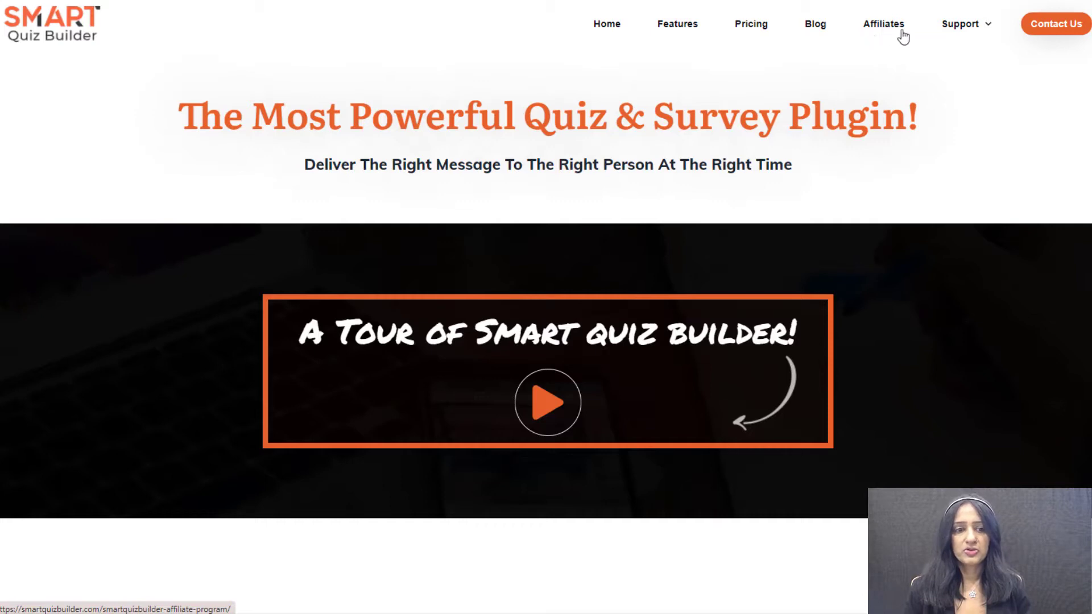
Step: Open the Smart Quiz Builder affiliate program page and examine its commission structure
click(870, 28)
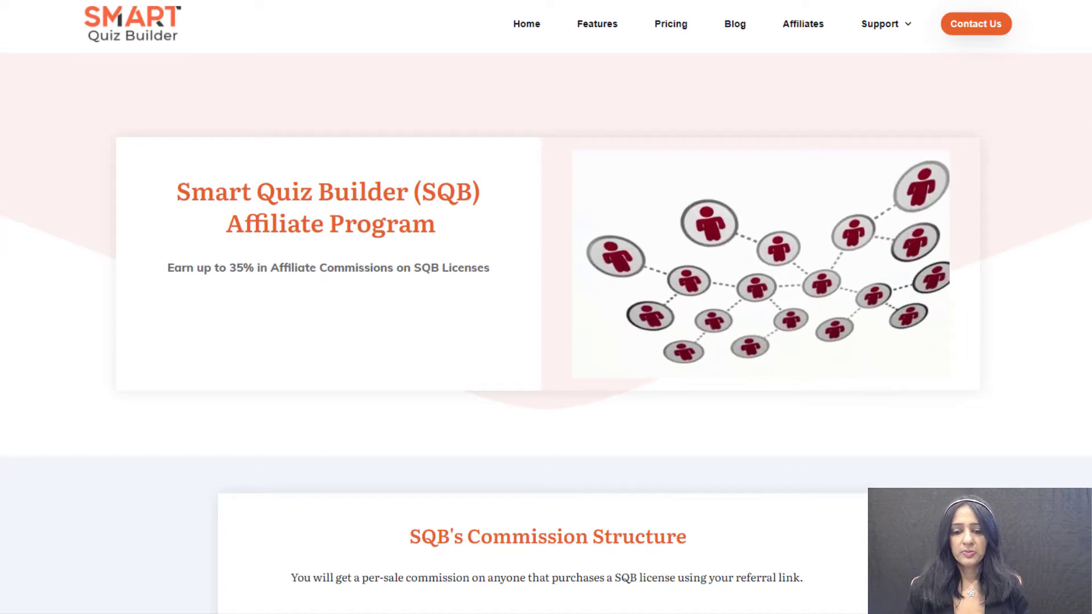
scroll(1086, 113, down, 5)
scroll(418, 316, down, 3)
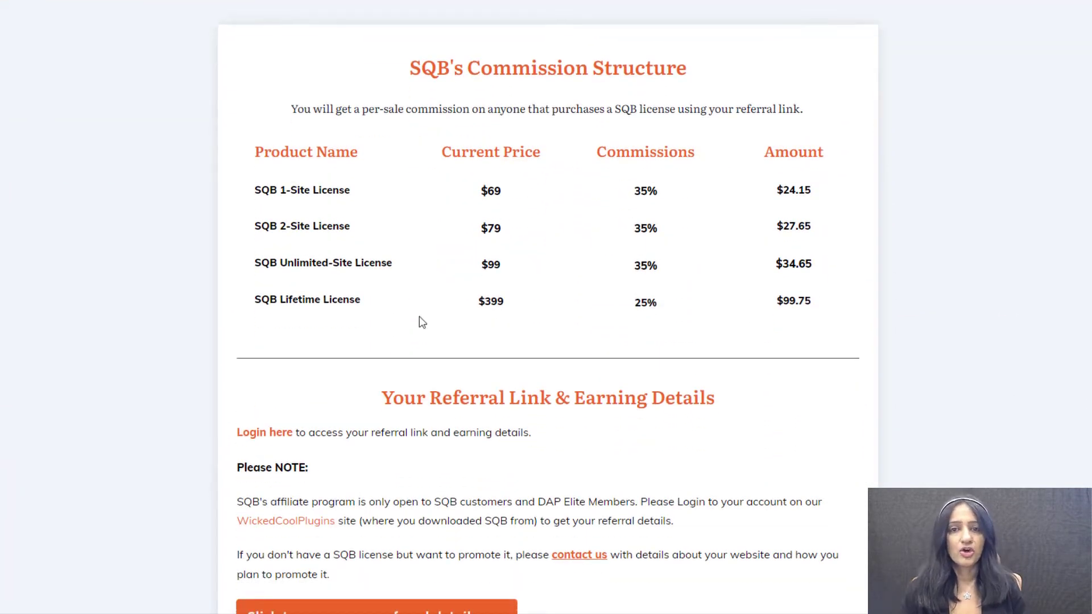